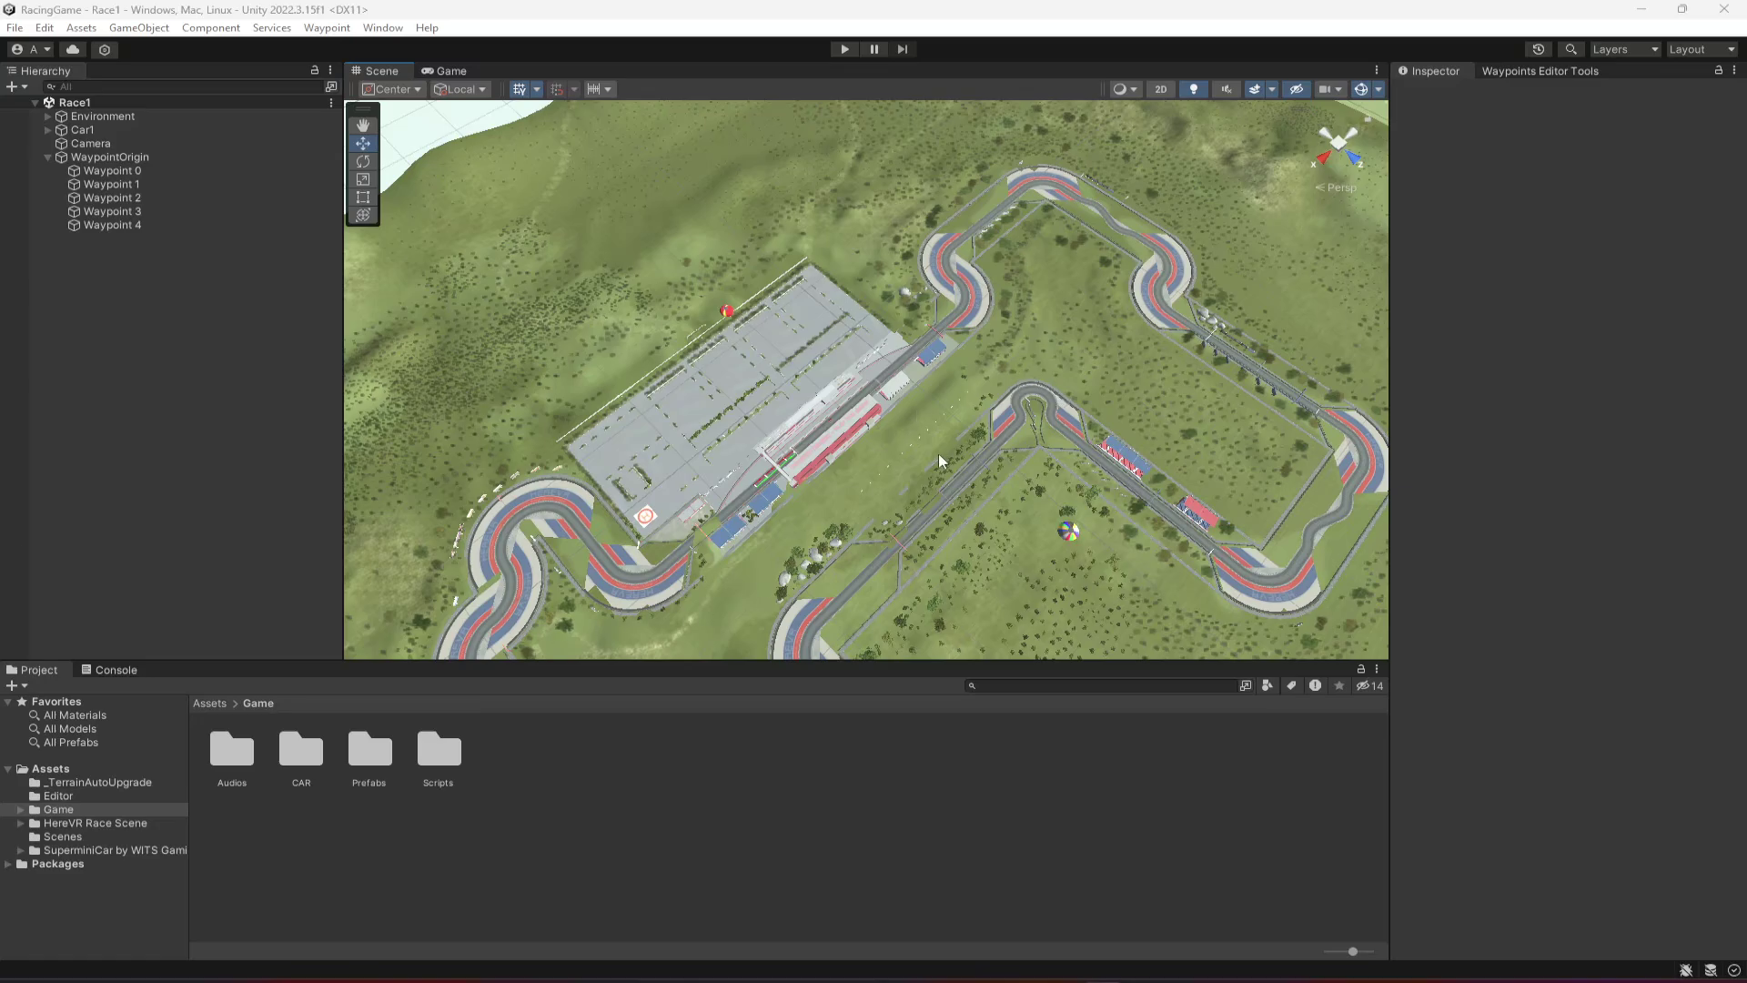
# Assign WaypointOrigin as the origin in the Waypoints Editor Tools and create a new waypoint after Waypoint 4
pyautogui.moveTo(1006, 421); pyautogui.dragTo(810, 429, button='right')
pyautogui.scroll(3, 828, 467)
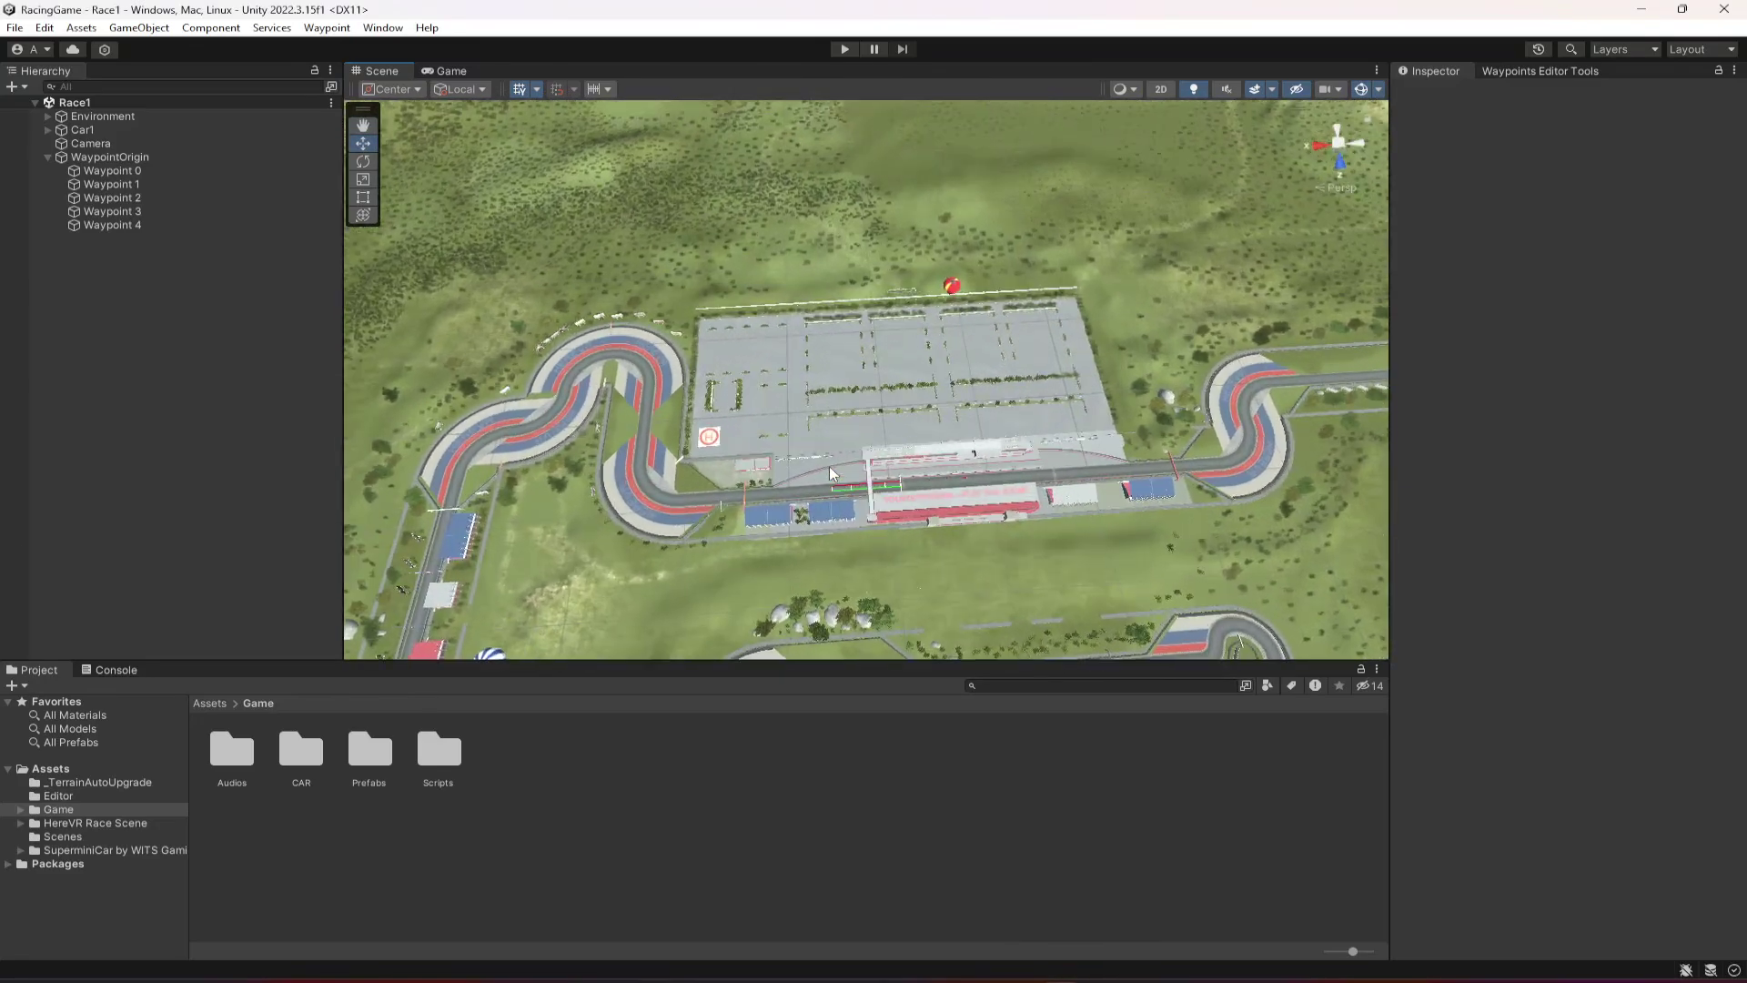
pyautogui.scroll(10, 827, 466)
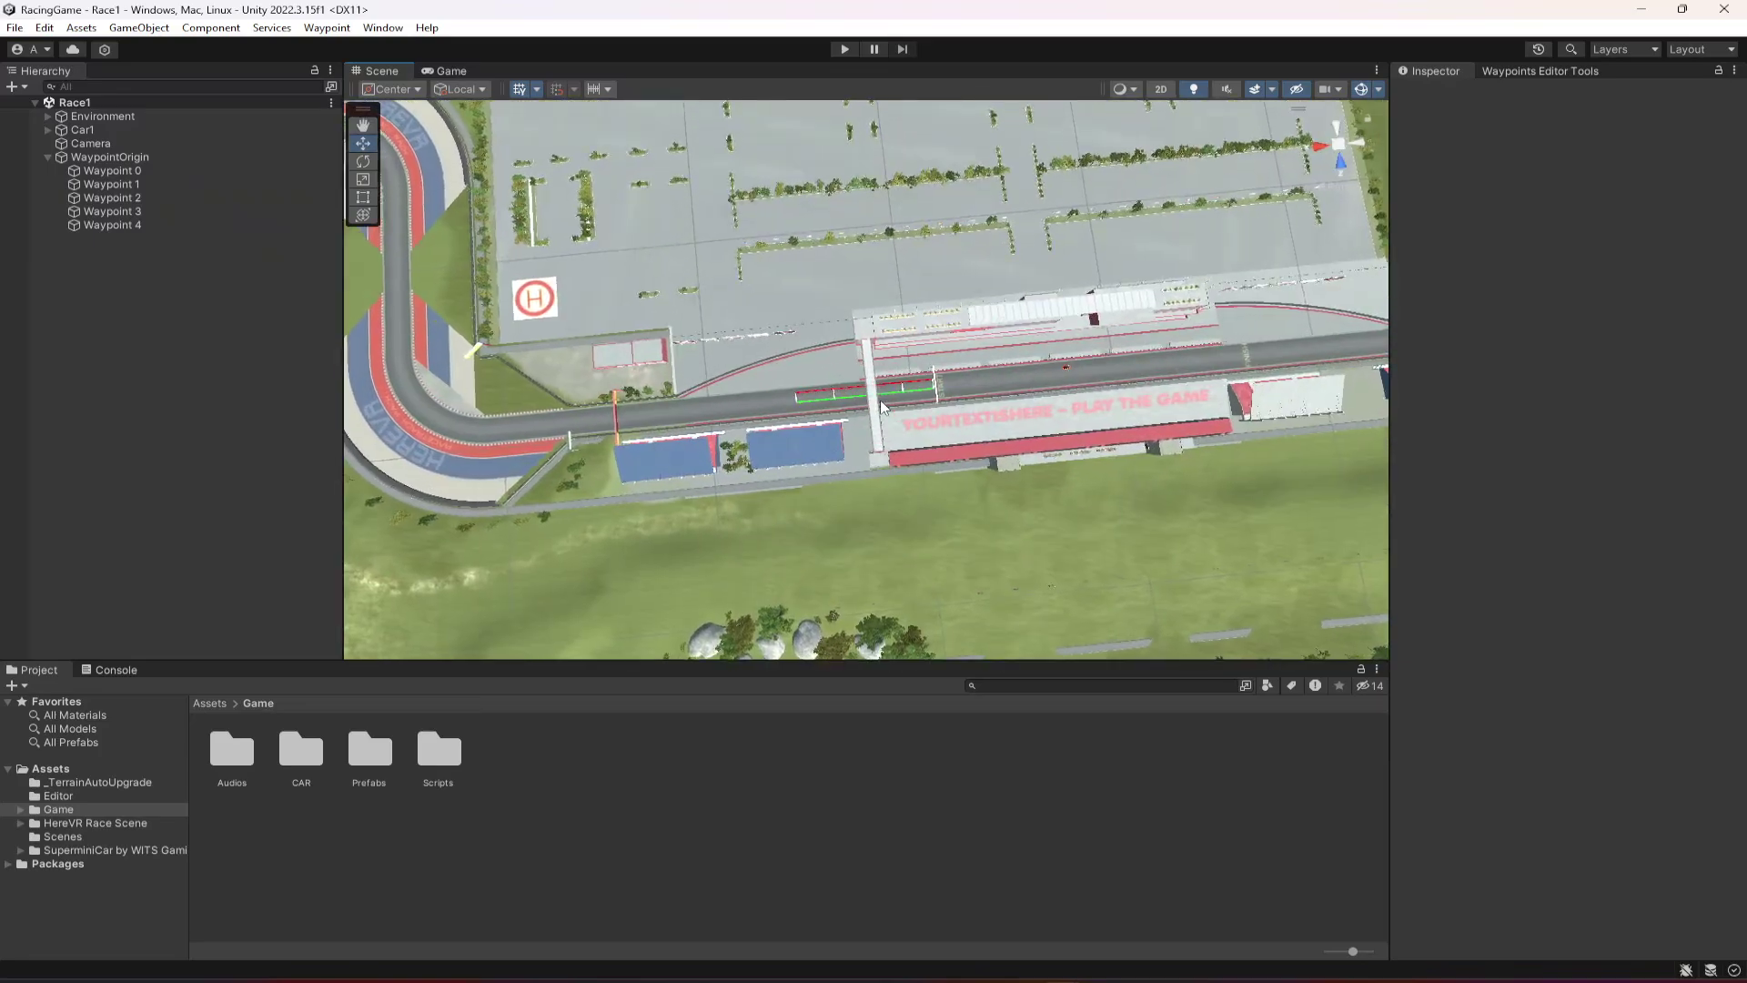
pyautogui.scroll(10, 881, 400)
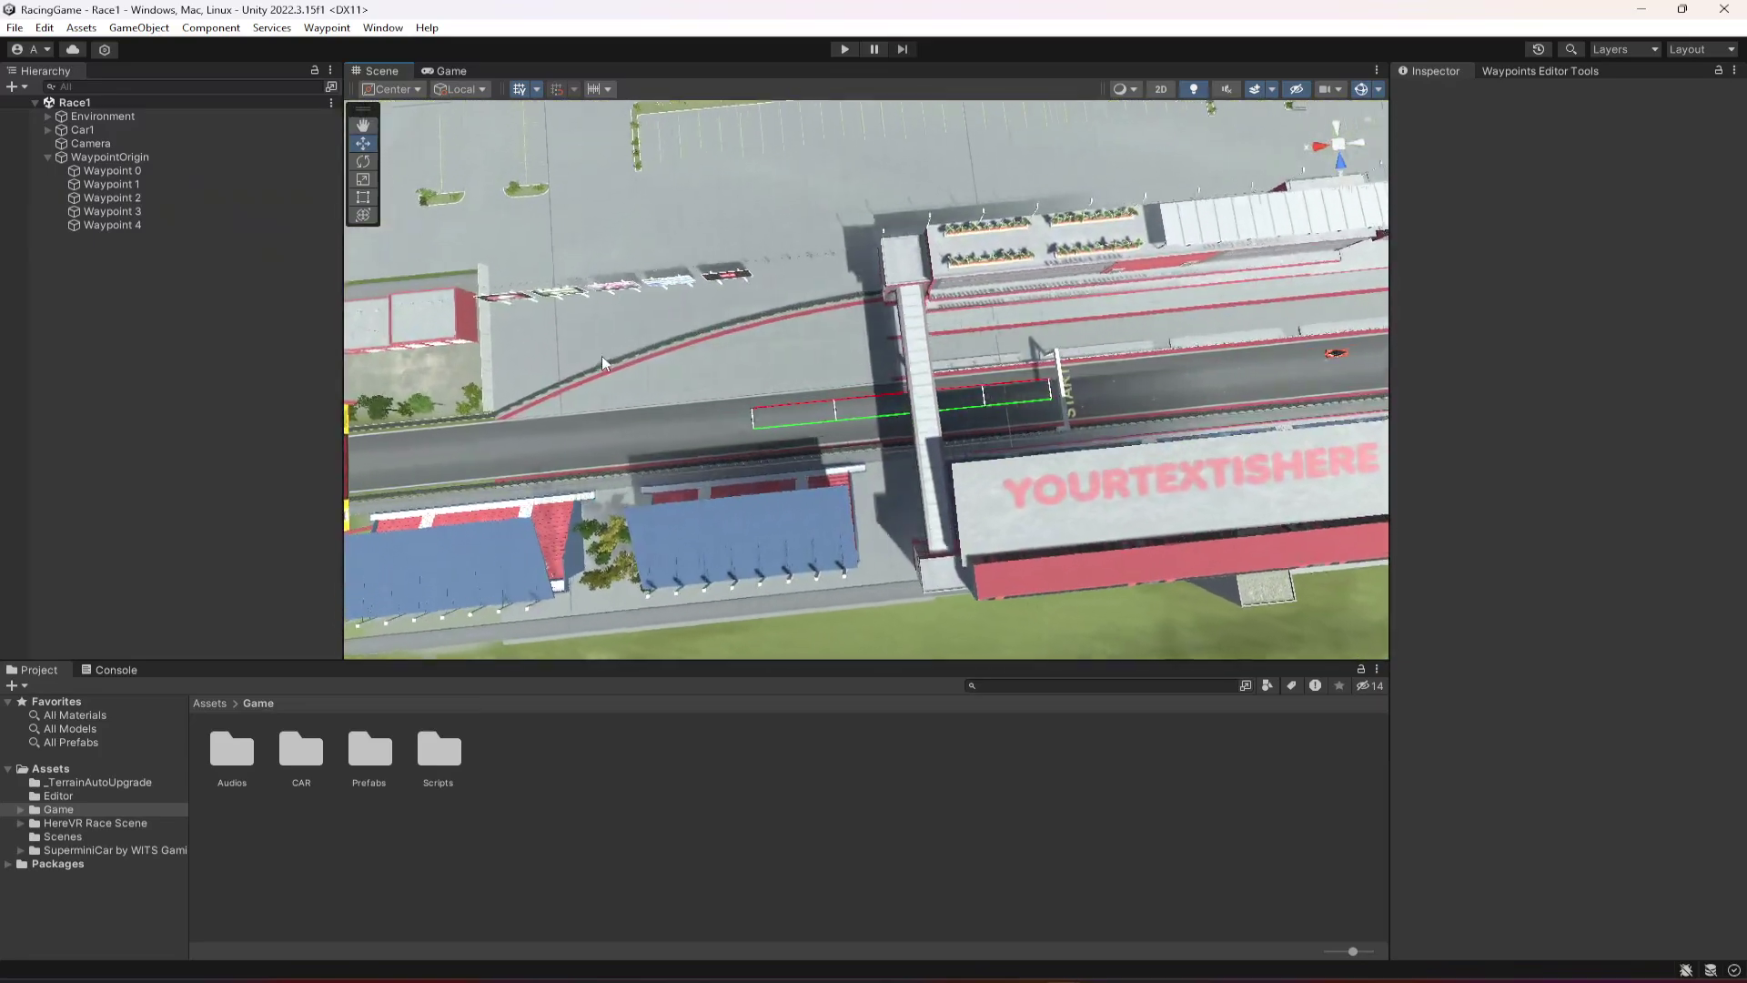
pyautogui.click(109, 156)
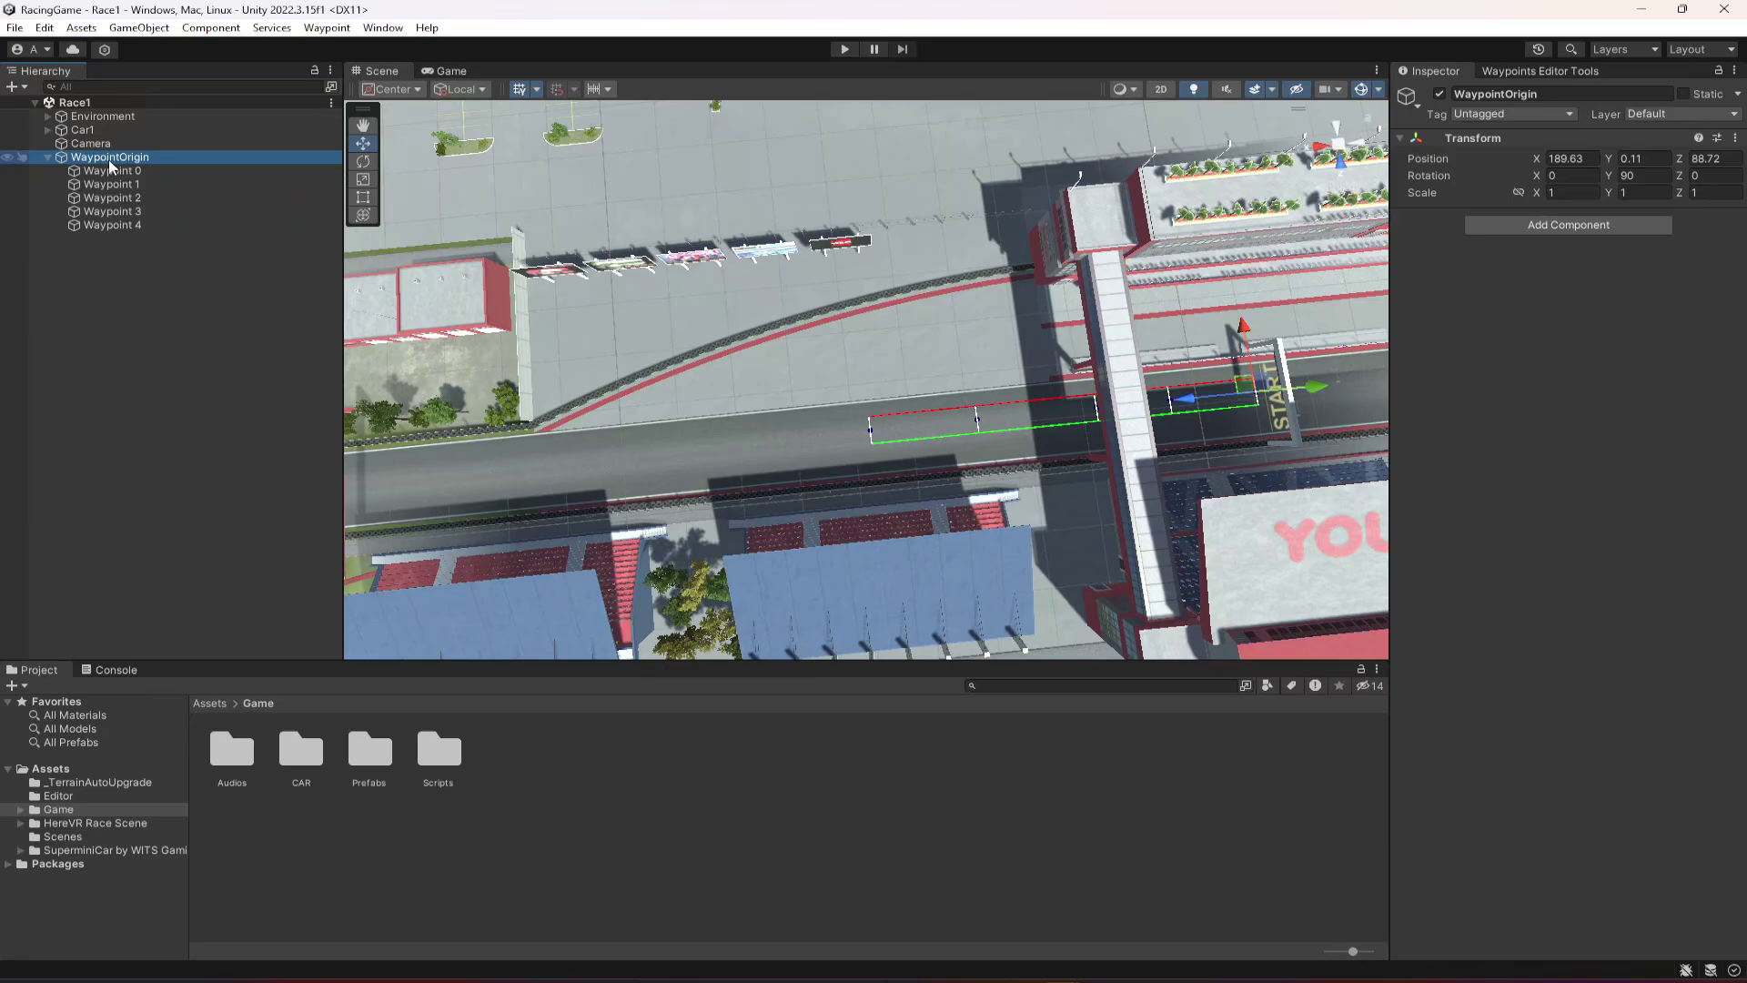
pyautogui.click(1534, 73)
pyautogui.moveTo(155, 164); pyautogui.dragTo(1592, 91)
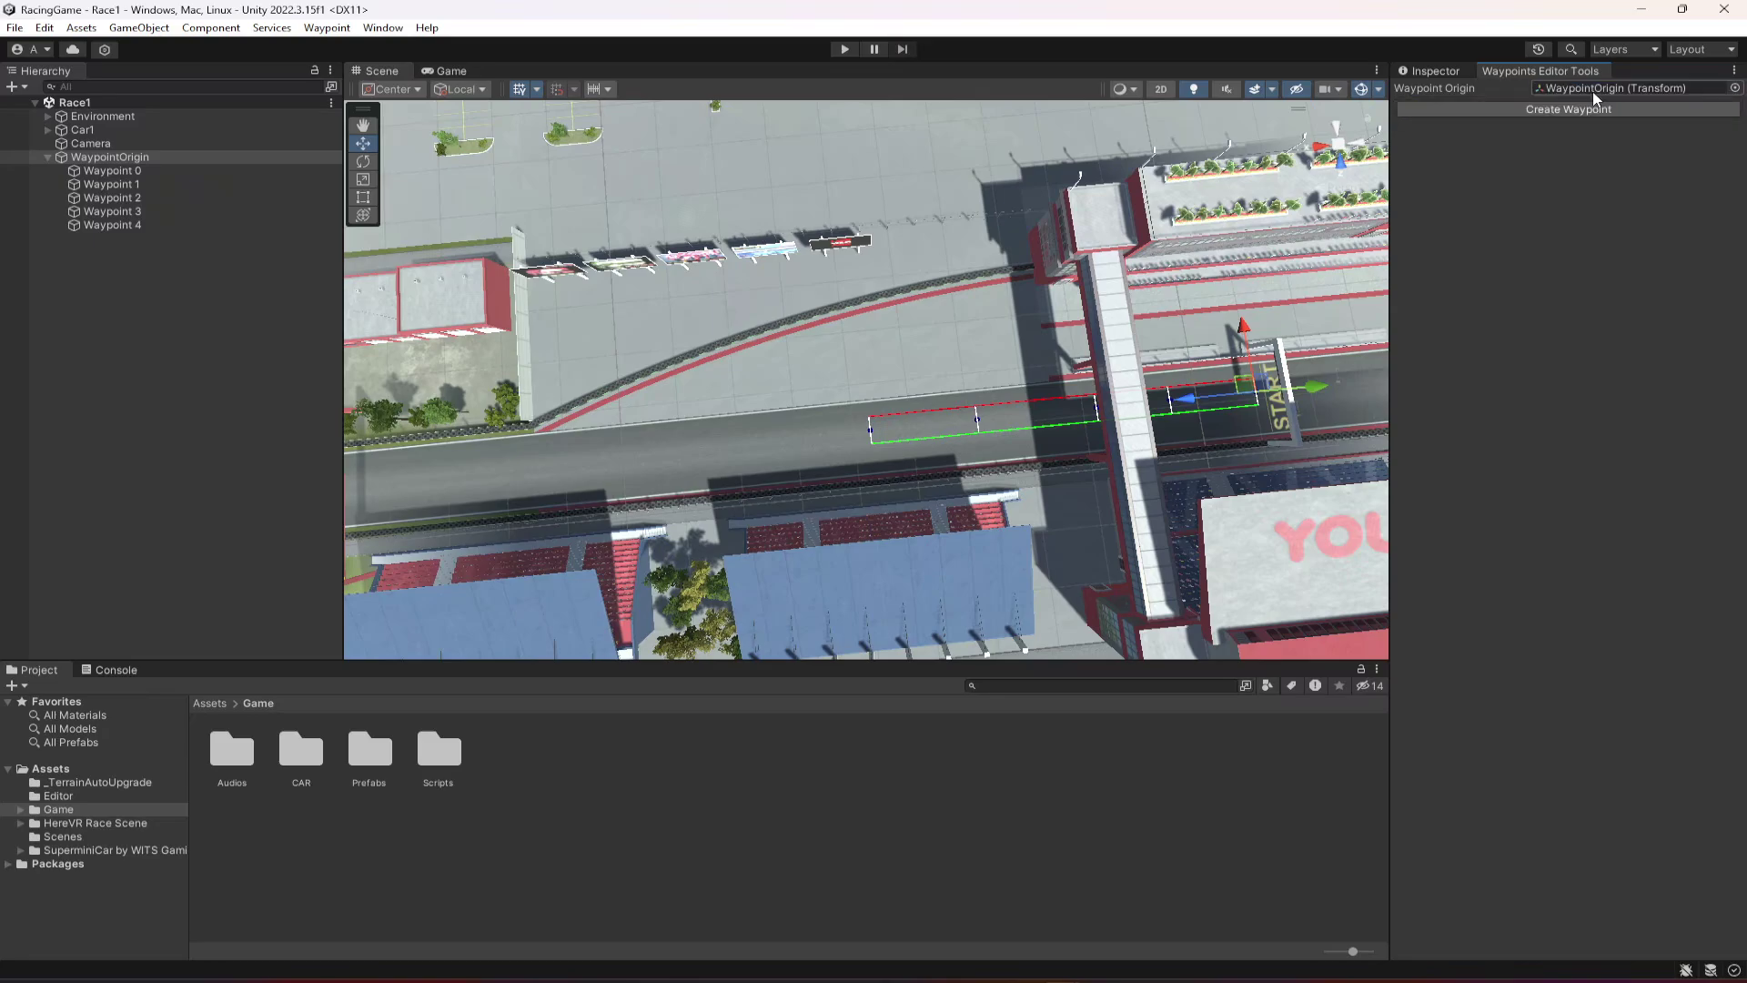
pyautogui.click(1579, 110)
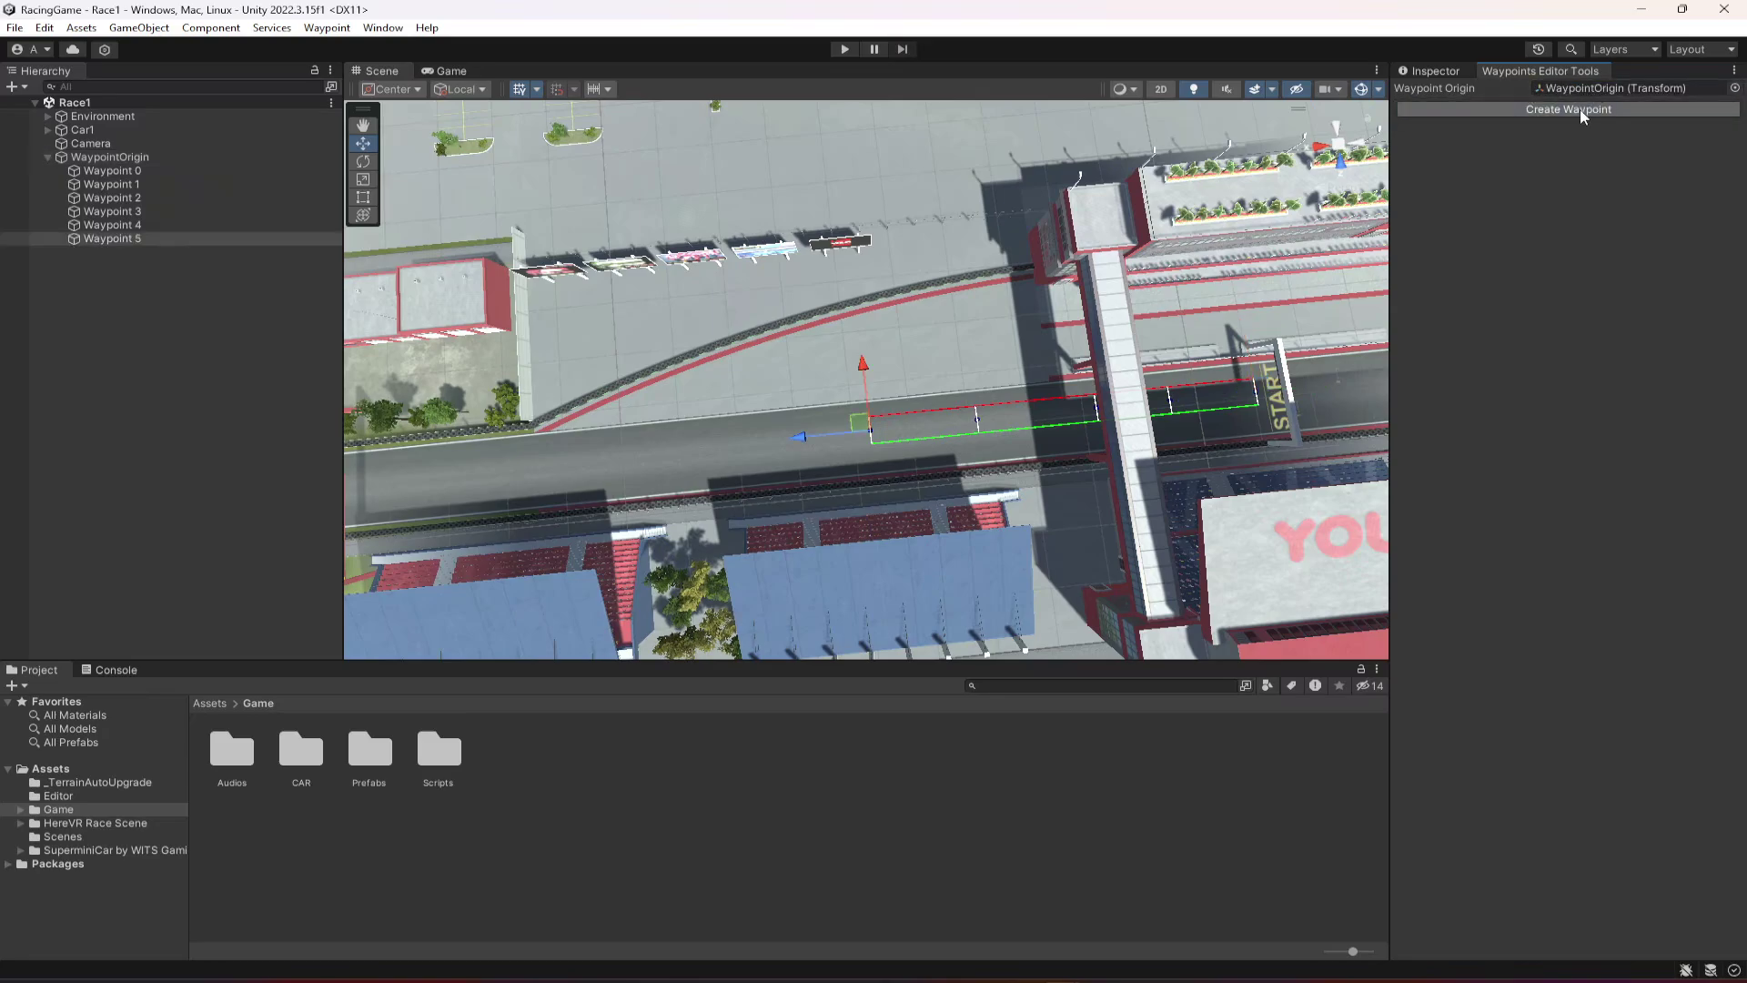
# Move Waypoint 5 forward along the start straight, ahead of Waypoint 4
pyautogui.moveTo(733, 452)
pyautogui.mouseDown()
pyautogui.moveTo(544, 469)
pyautogui.moveTo(726, 462)
pyautogui.mouseUp()
pyautogui.scroll(-5, 727, 462)
pyautogui.scroll(3, 760, 457)
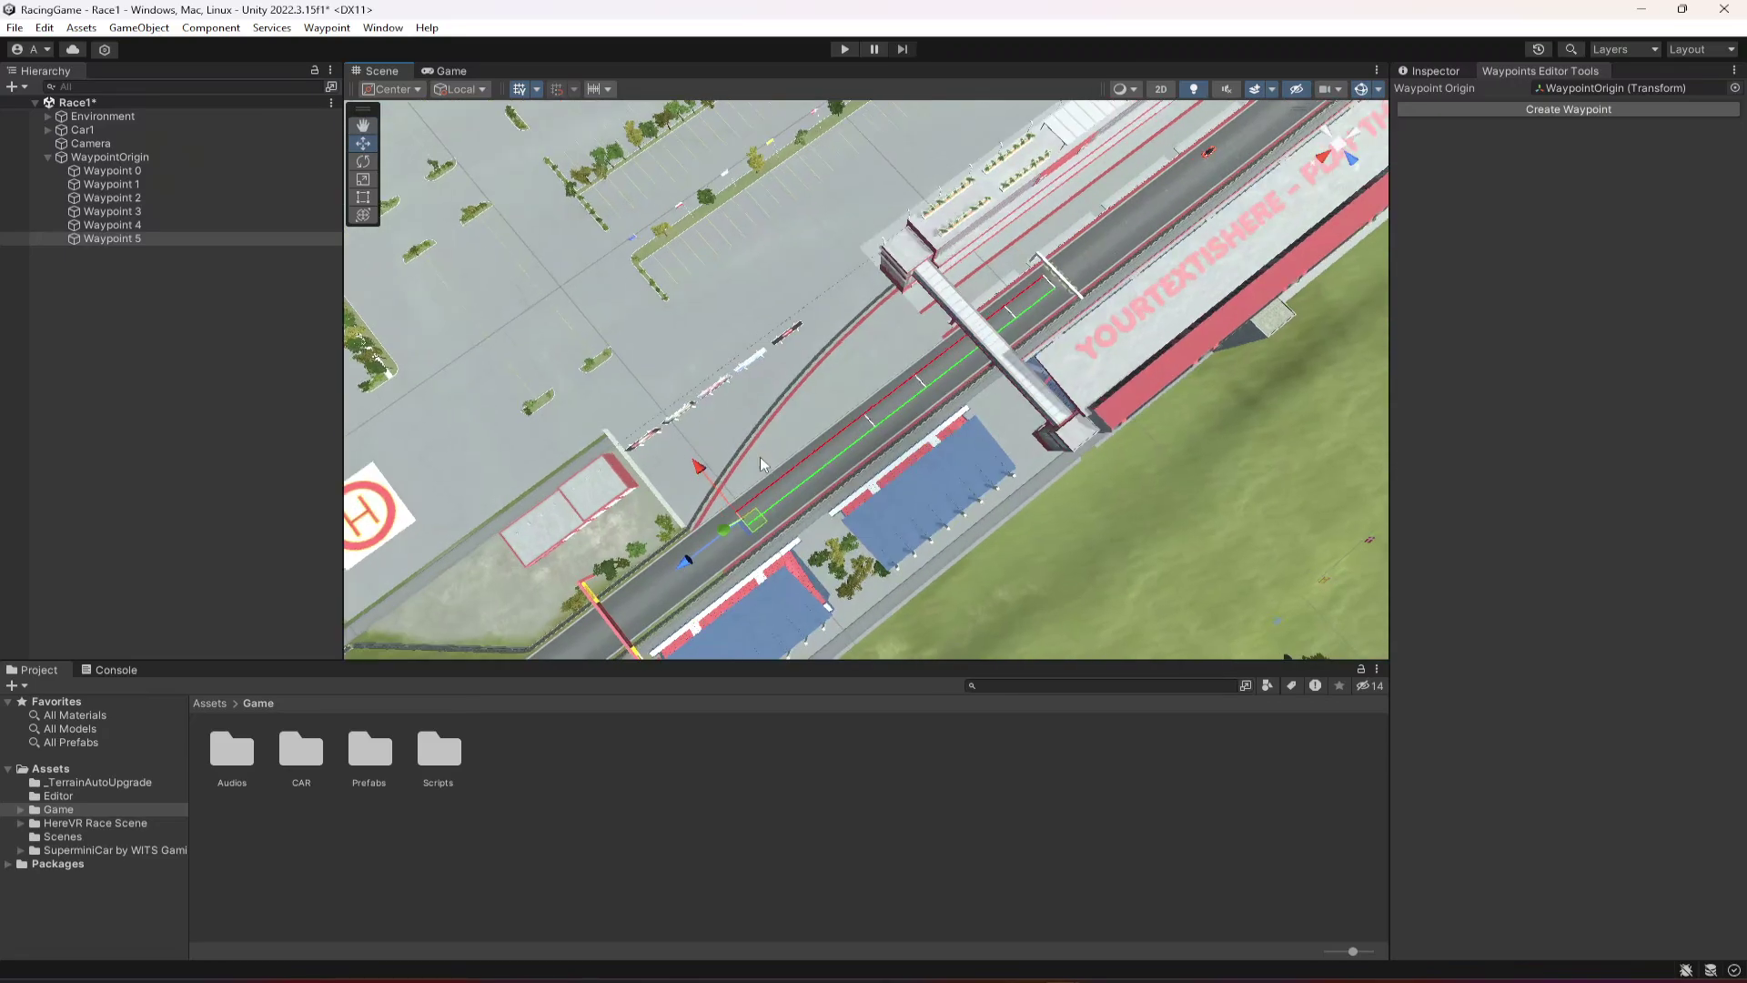
pyautogui.keyDown('alt'); pyautogui.moveTo(1147, 467); pyautogui.dragTo(976, 466); pyautogui.keyUp('alt')
pyautogui.scroll(-5, 933, 484)
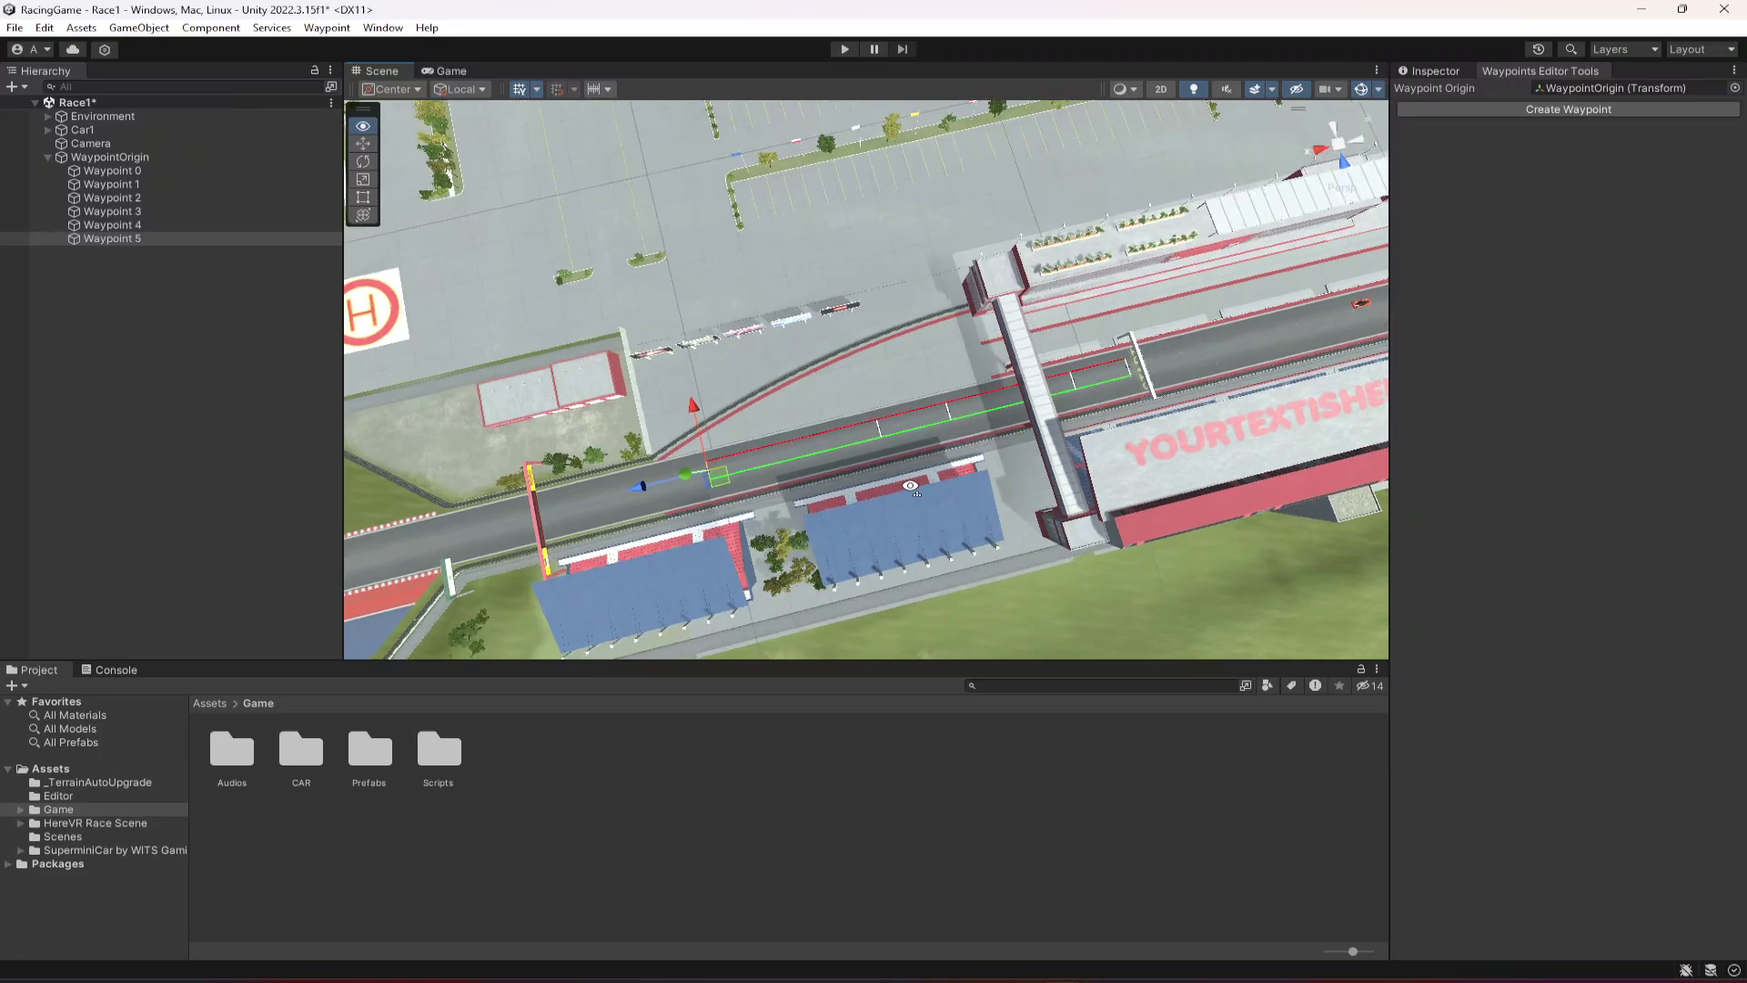
# Move Waypoints 1 to 5 together along the start straight towards the first bend
pyautogui.click(139, 172)
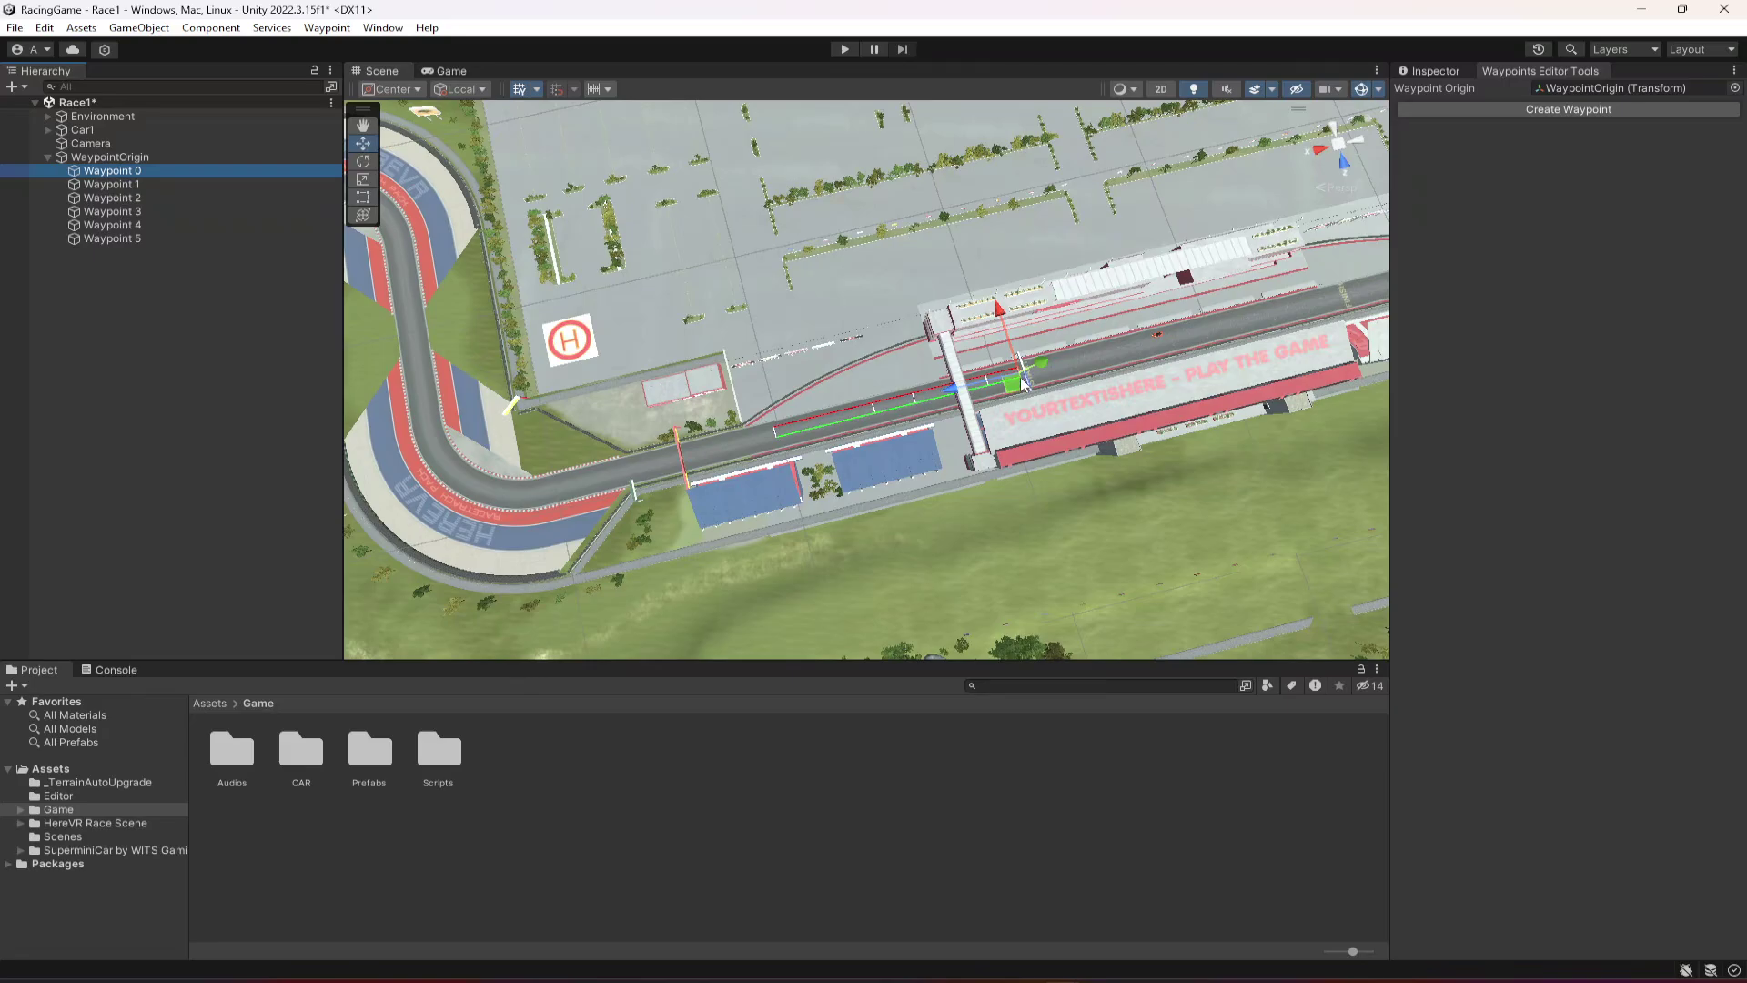
pyautogui.click(109, 184)
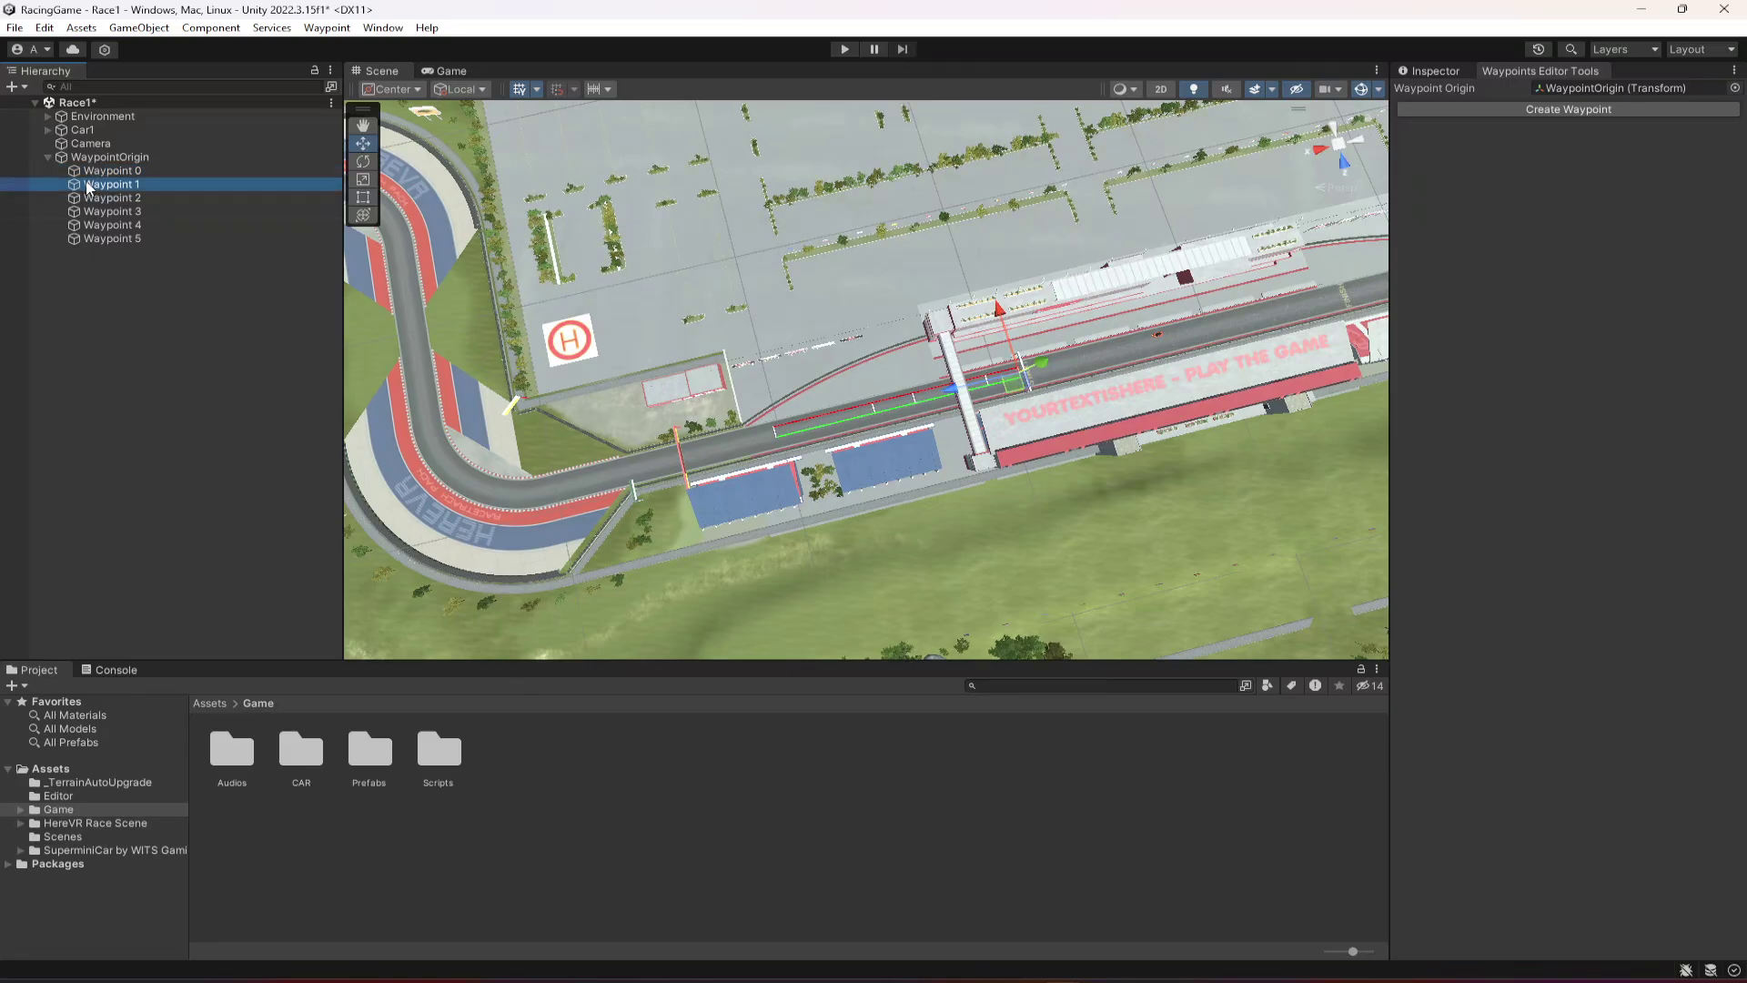
pyautogui.keyDown('shift'); pyautogui.click(111, 239); pyautogui.keyUp('shift')
pyautogui.moveTo(813, 424); pyautogui.dragTo(567, 492)
pyautogui.moveTo(807, 499); pyautogui.dragTo(739, 499, button='right')
pyautogui.press('Left')
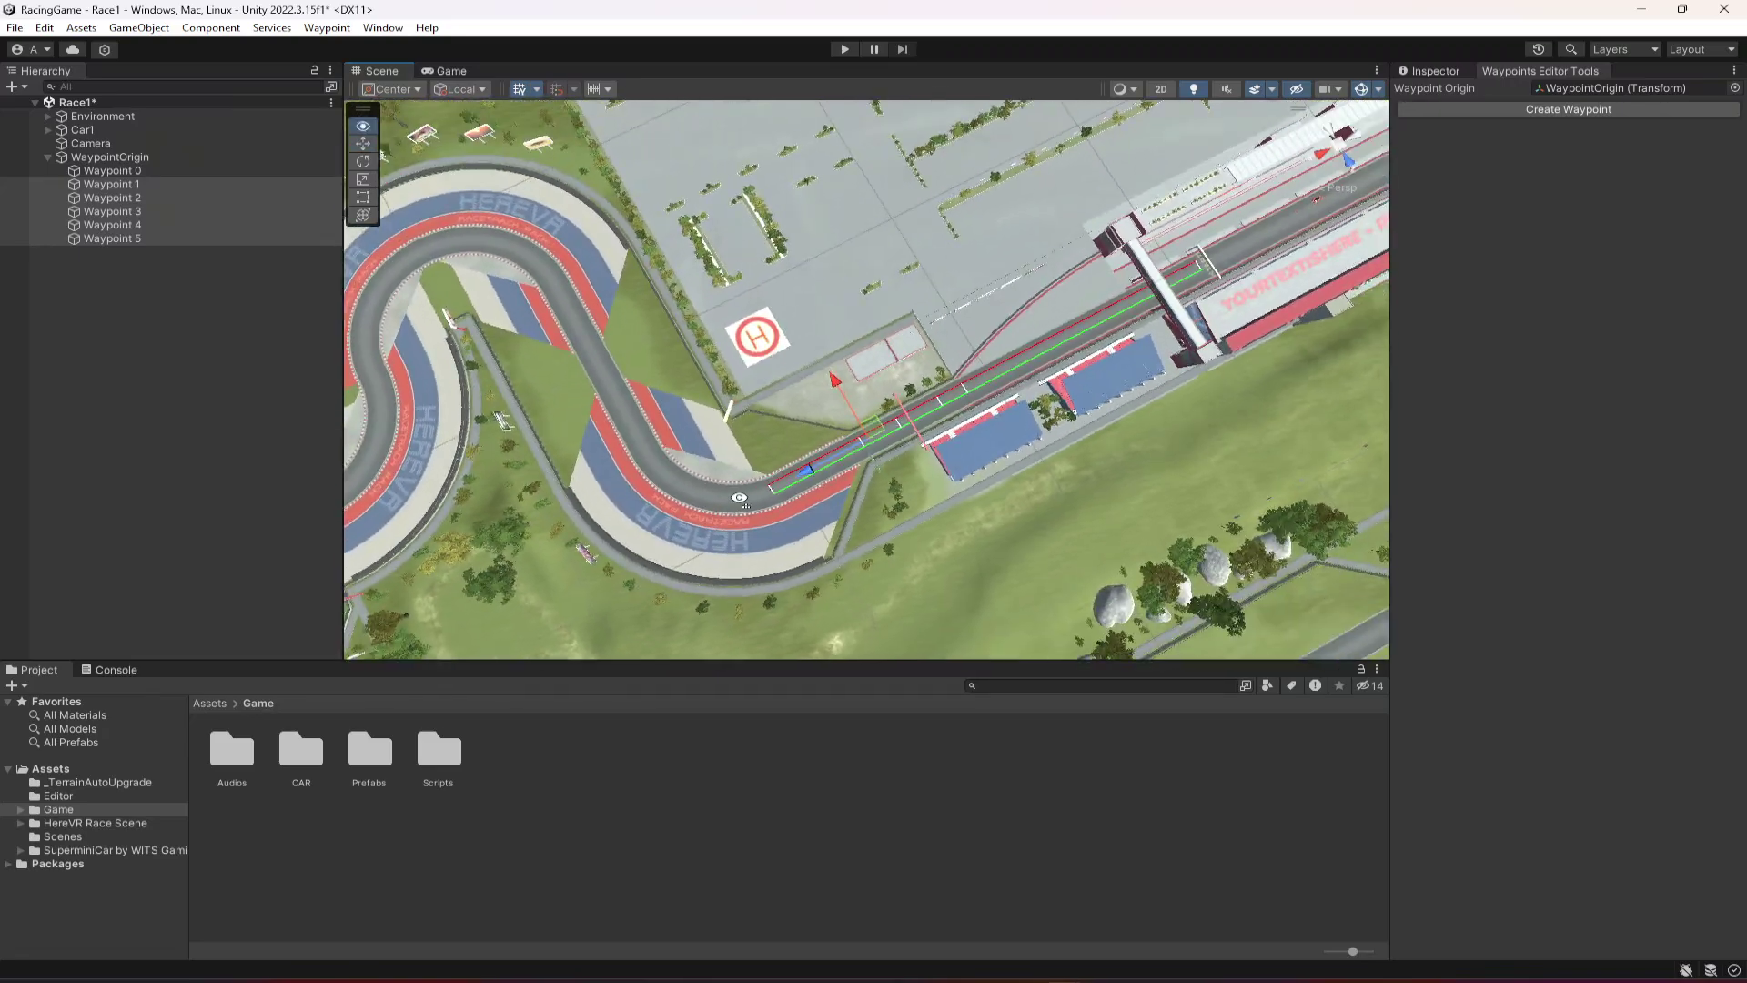
pyautogui.moveTo(822, 446); pyautogui.dragTo(900, 440, button='right')
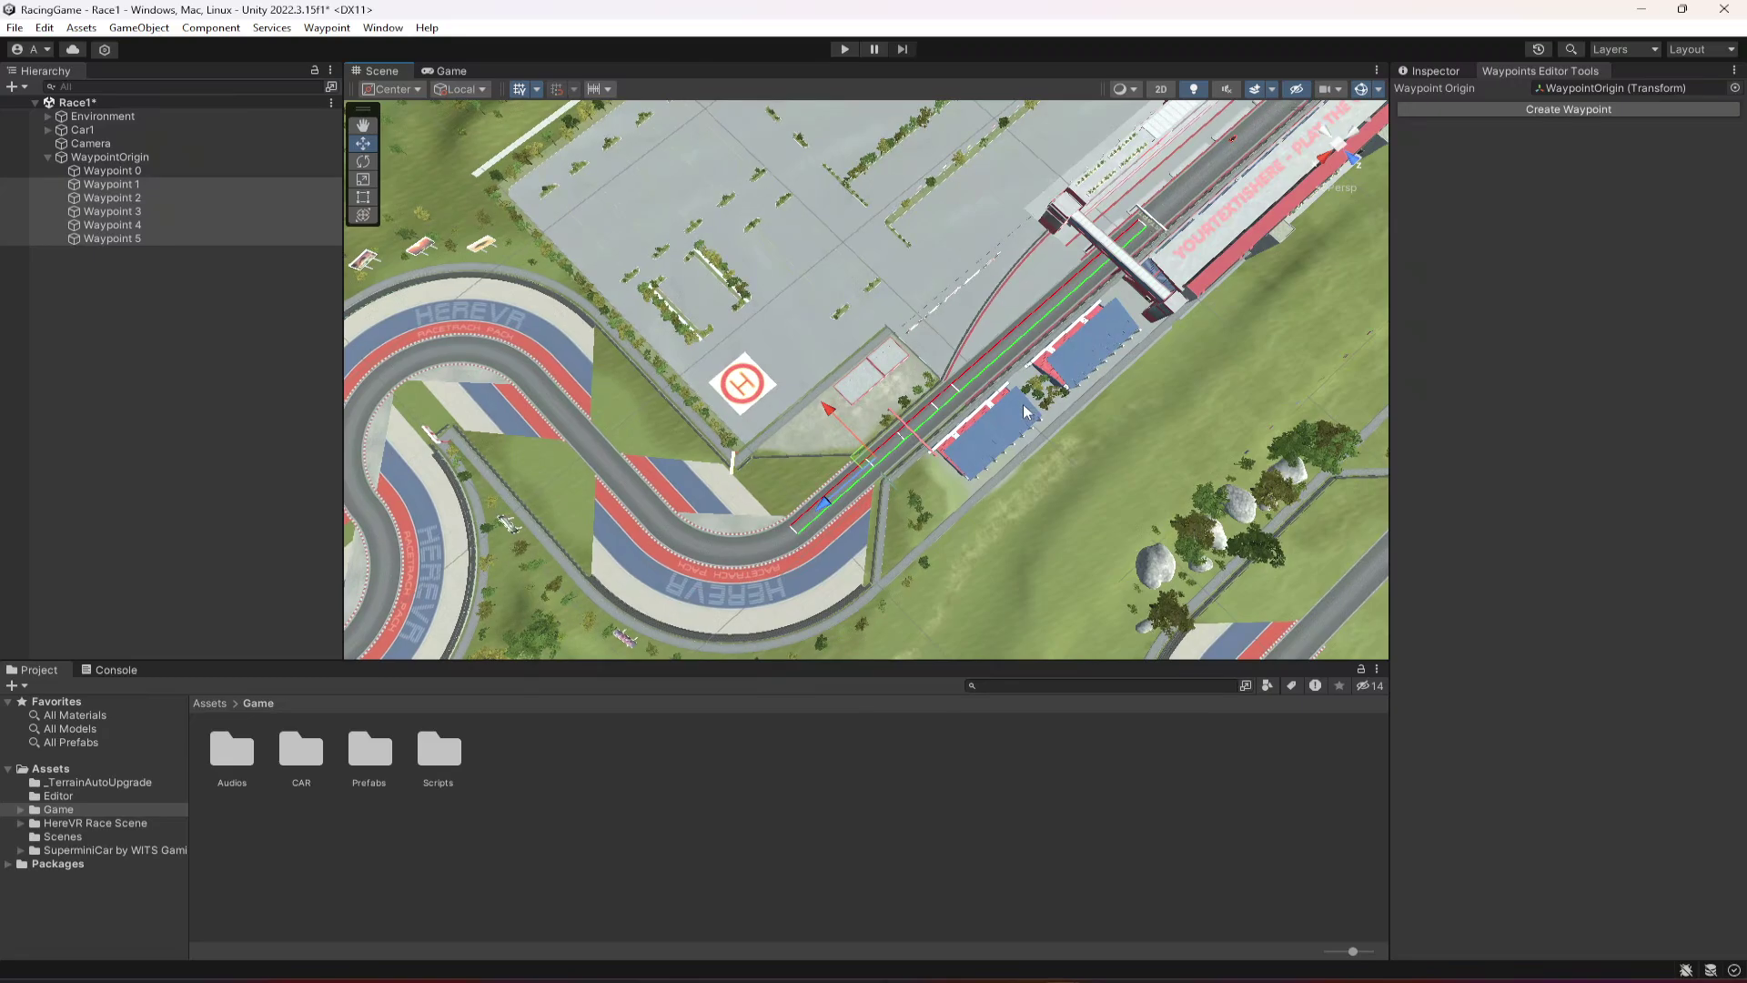
# Shift Waypoints 2 to 5 forward to the first bend's entry and move Waypoints 3 to 5 sideways to place Waypoint 3 on the curve
pyautogui.keyDown('ctrl'); pyautogui.click(130, 182); pyautogui.keyUp('ctrl')
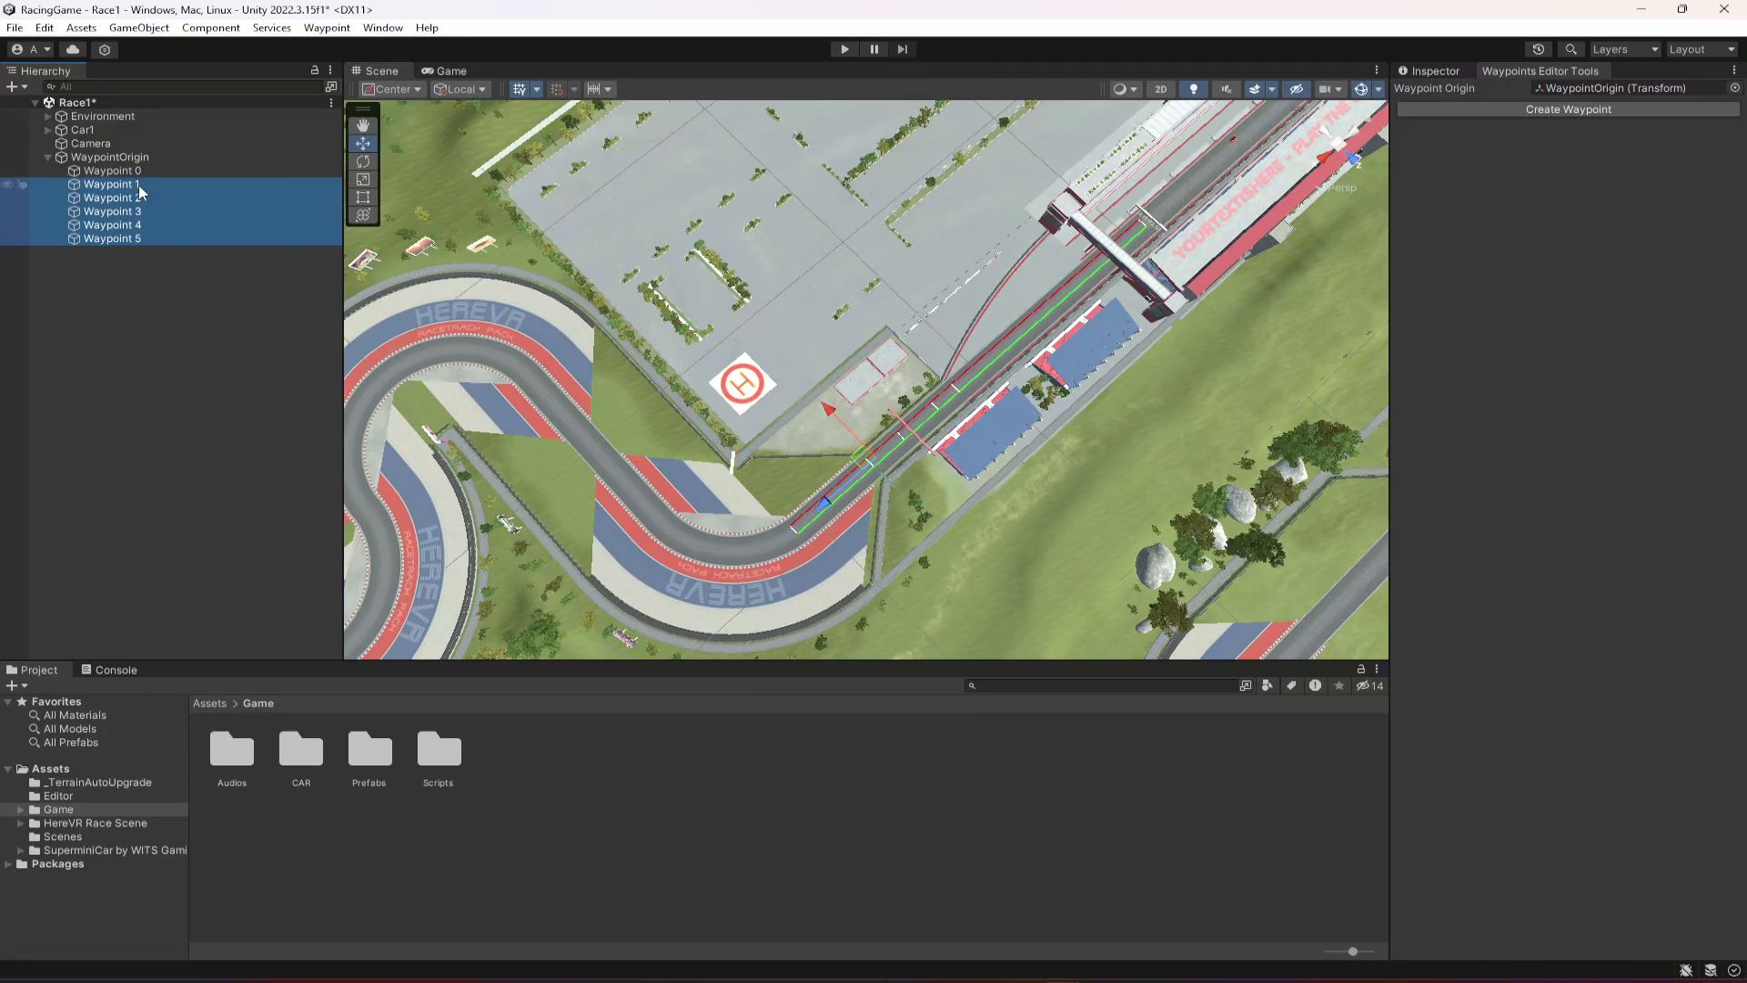
pyautogui.moveTo(812, 513); pyautogui.dragTo(632, 623)
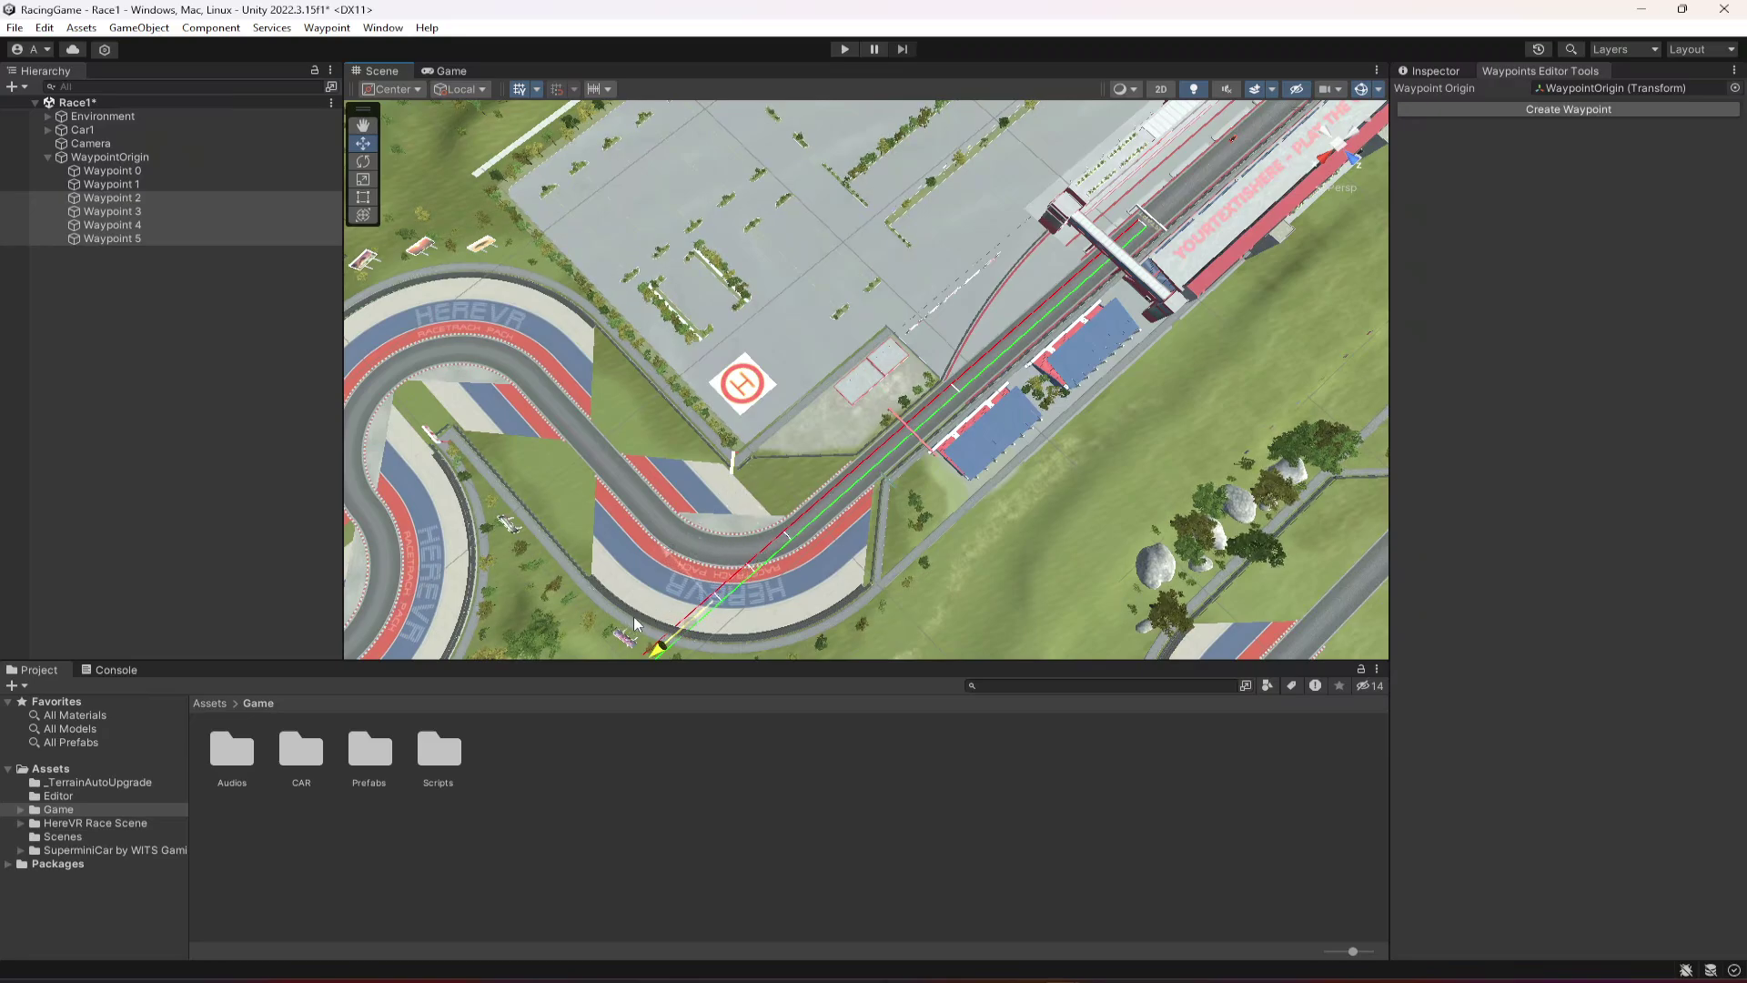
pyautogui.moveTo(789, 538); pyautogui.dragTo(733, 515, button='right')
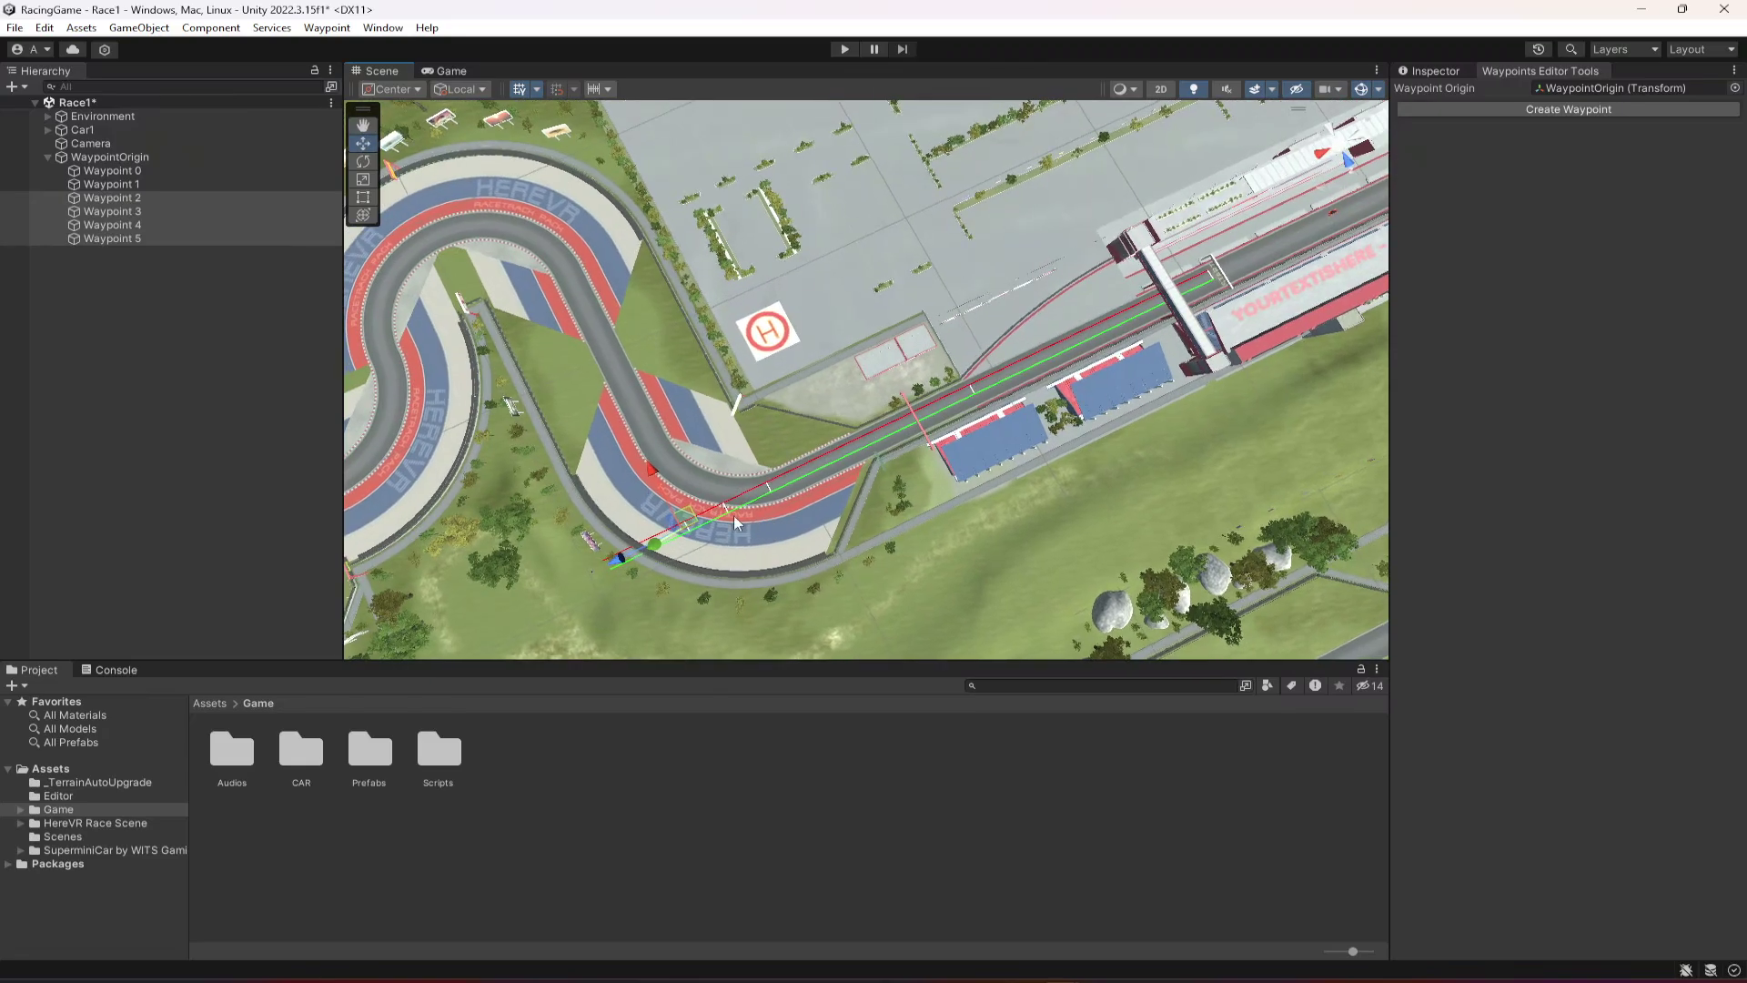
pyautogui.scroll(3, 733, 515)
pyautogui.moveTo(897, 479); pyautogui.dragTo(821, 423, button='right')
pyautogui.scroll(4, 755, 373)
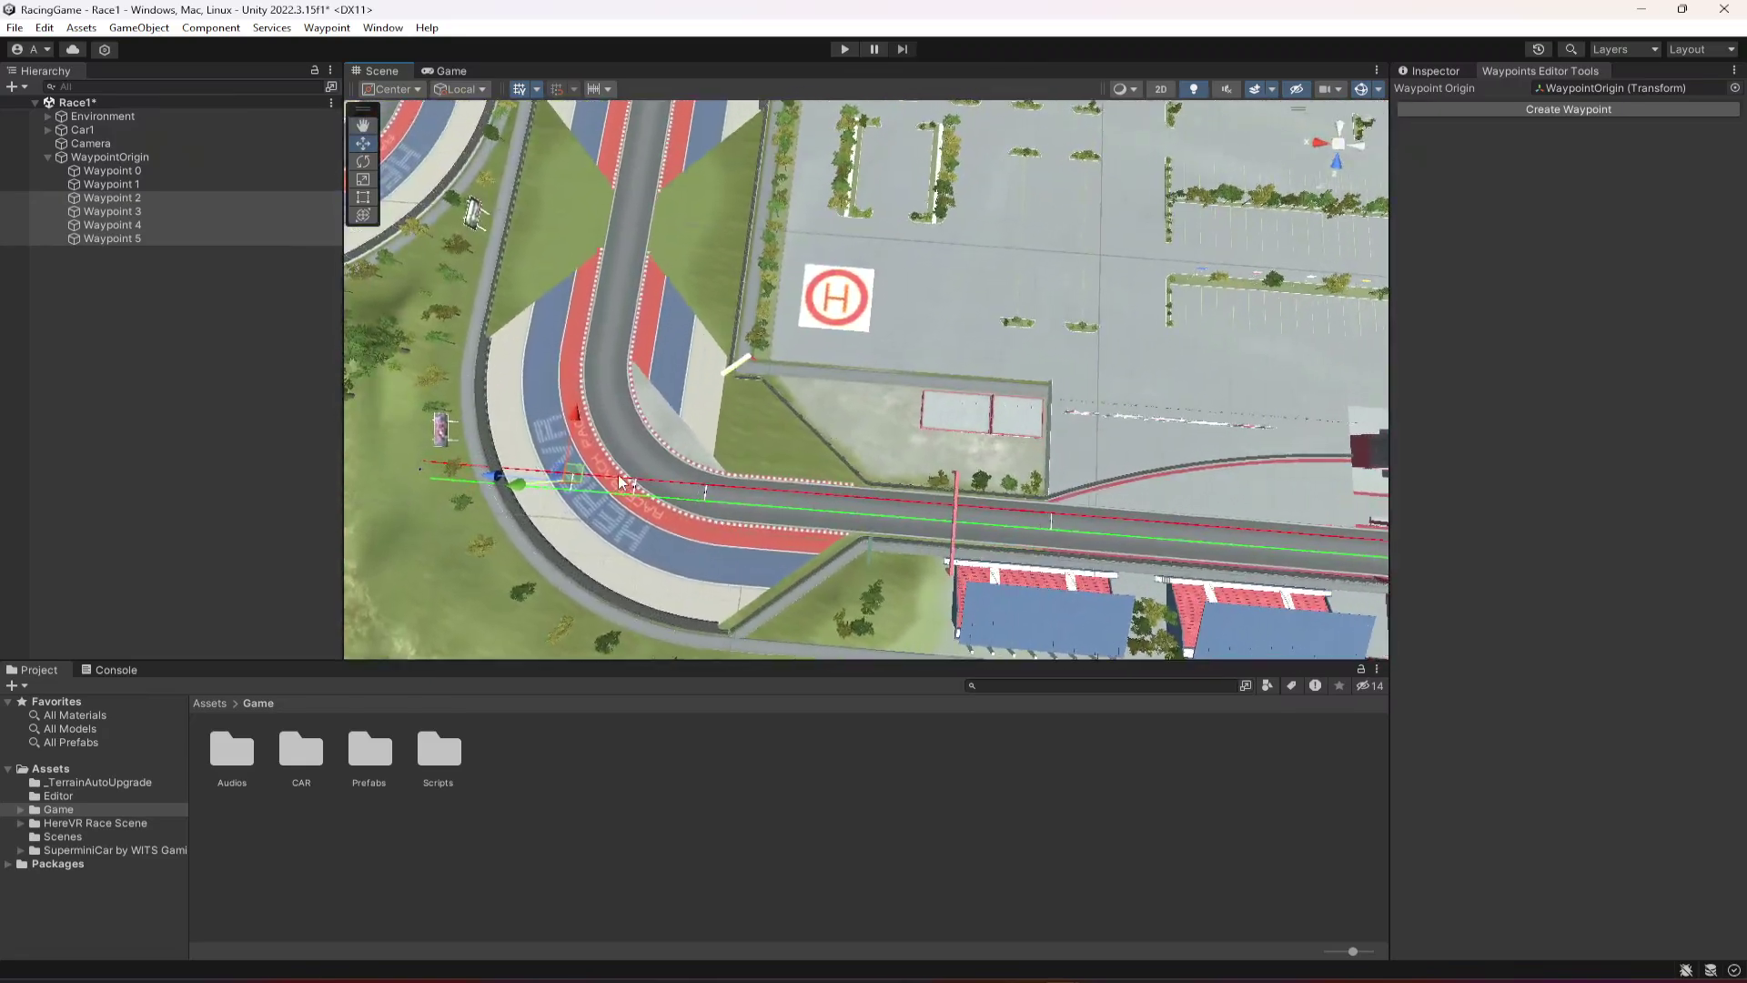
pyautogui.keyDown('ctrl'); pyautogui.click(124, 202); pyautogui.keyUp('ctrl')
pyautogui.moveTo(525, 439); pyautogui.dragTo(583, 393)
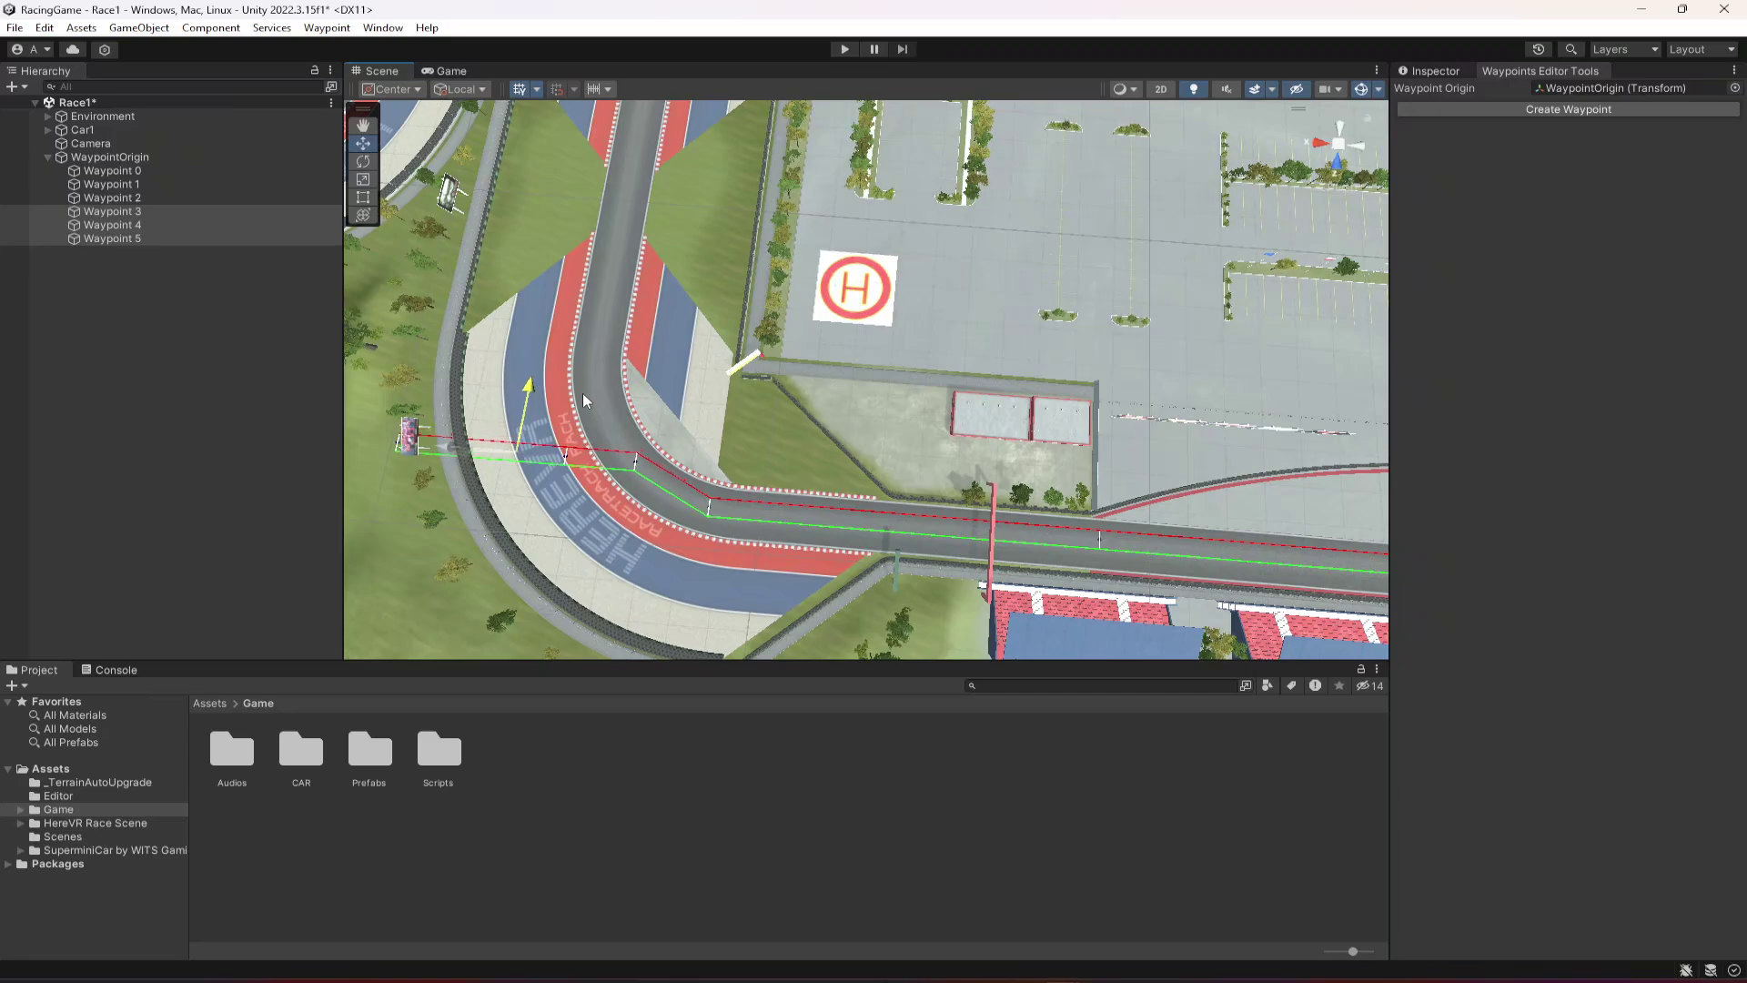
# Rotate Waypoint 3 to face along the first bend and fine-tune its position on the road
pyautogui.click(125, 215)
pyautogui.press('e')
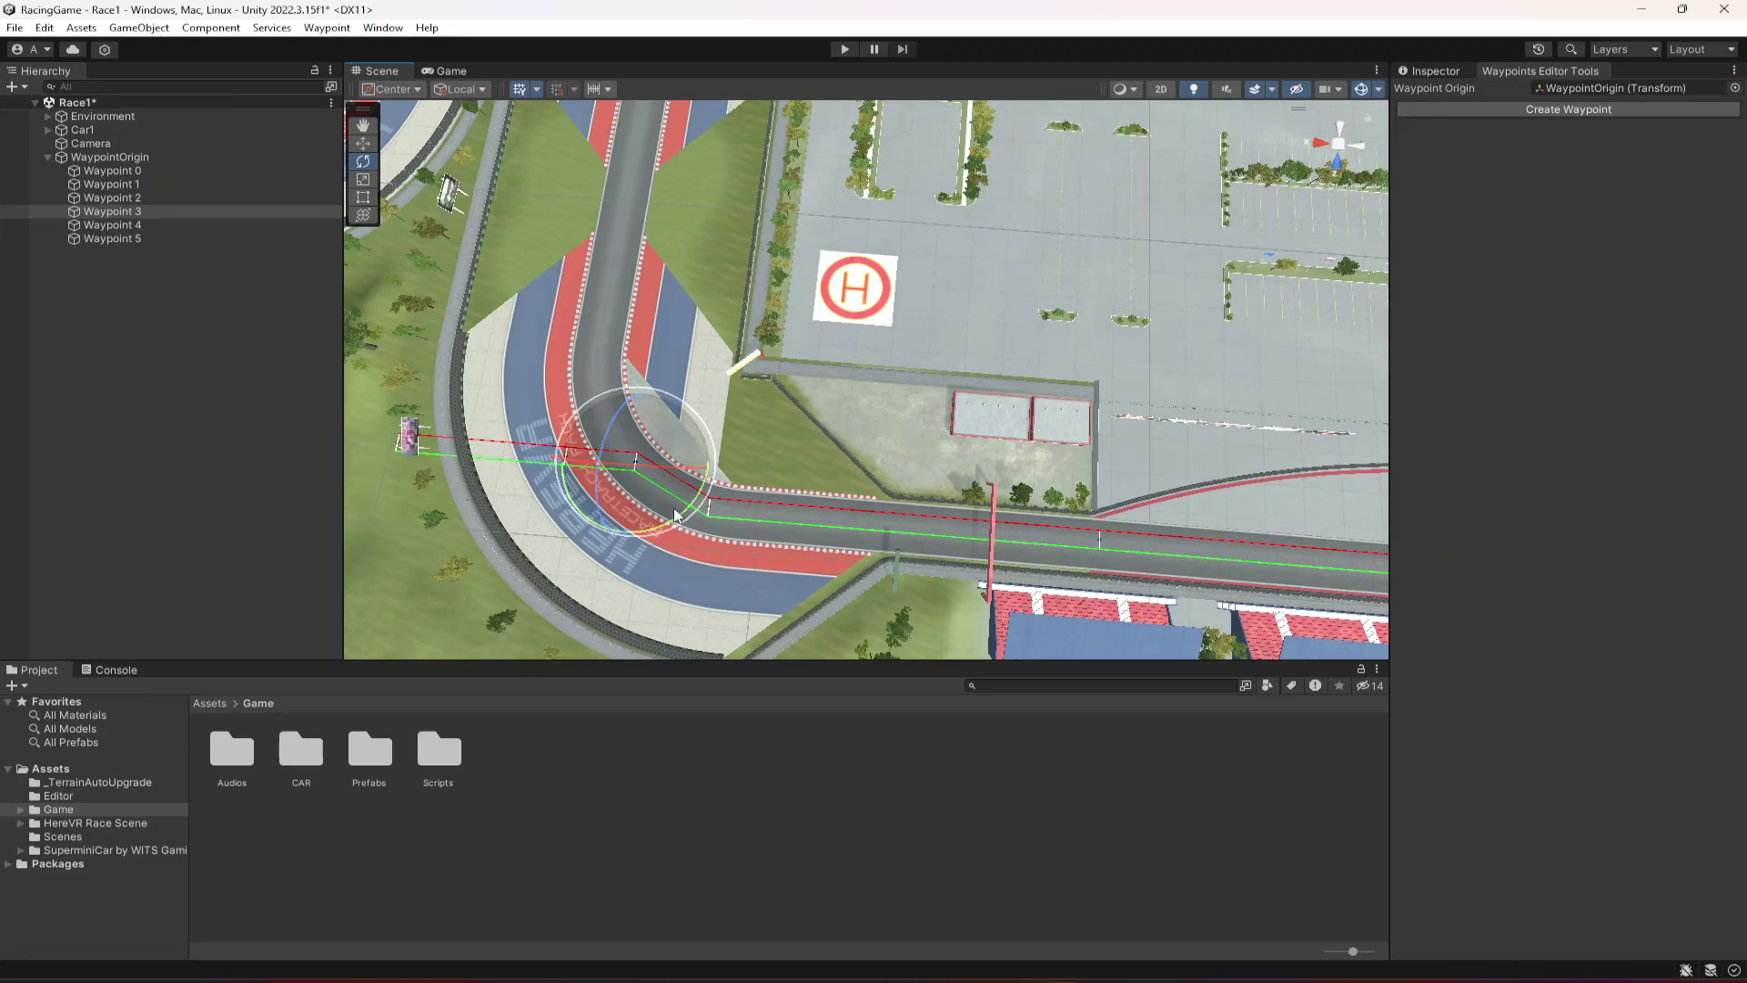
pyautogui.moveTo(677, 516); pyautogui.dragTo(557, 548)
pyautogui.click(362, 144)
pyautogui.moveTo(696, 421); pyautogui.dragTo(691, 424)
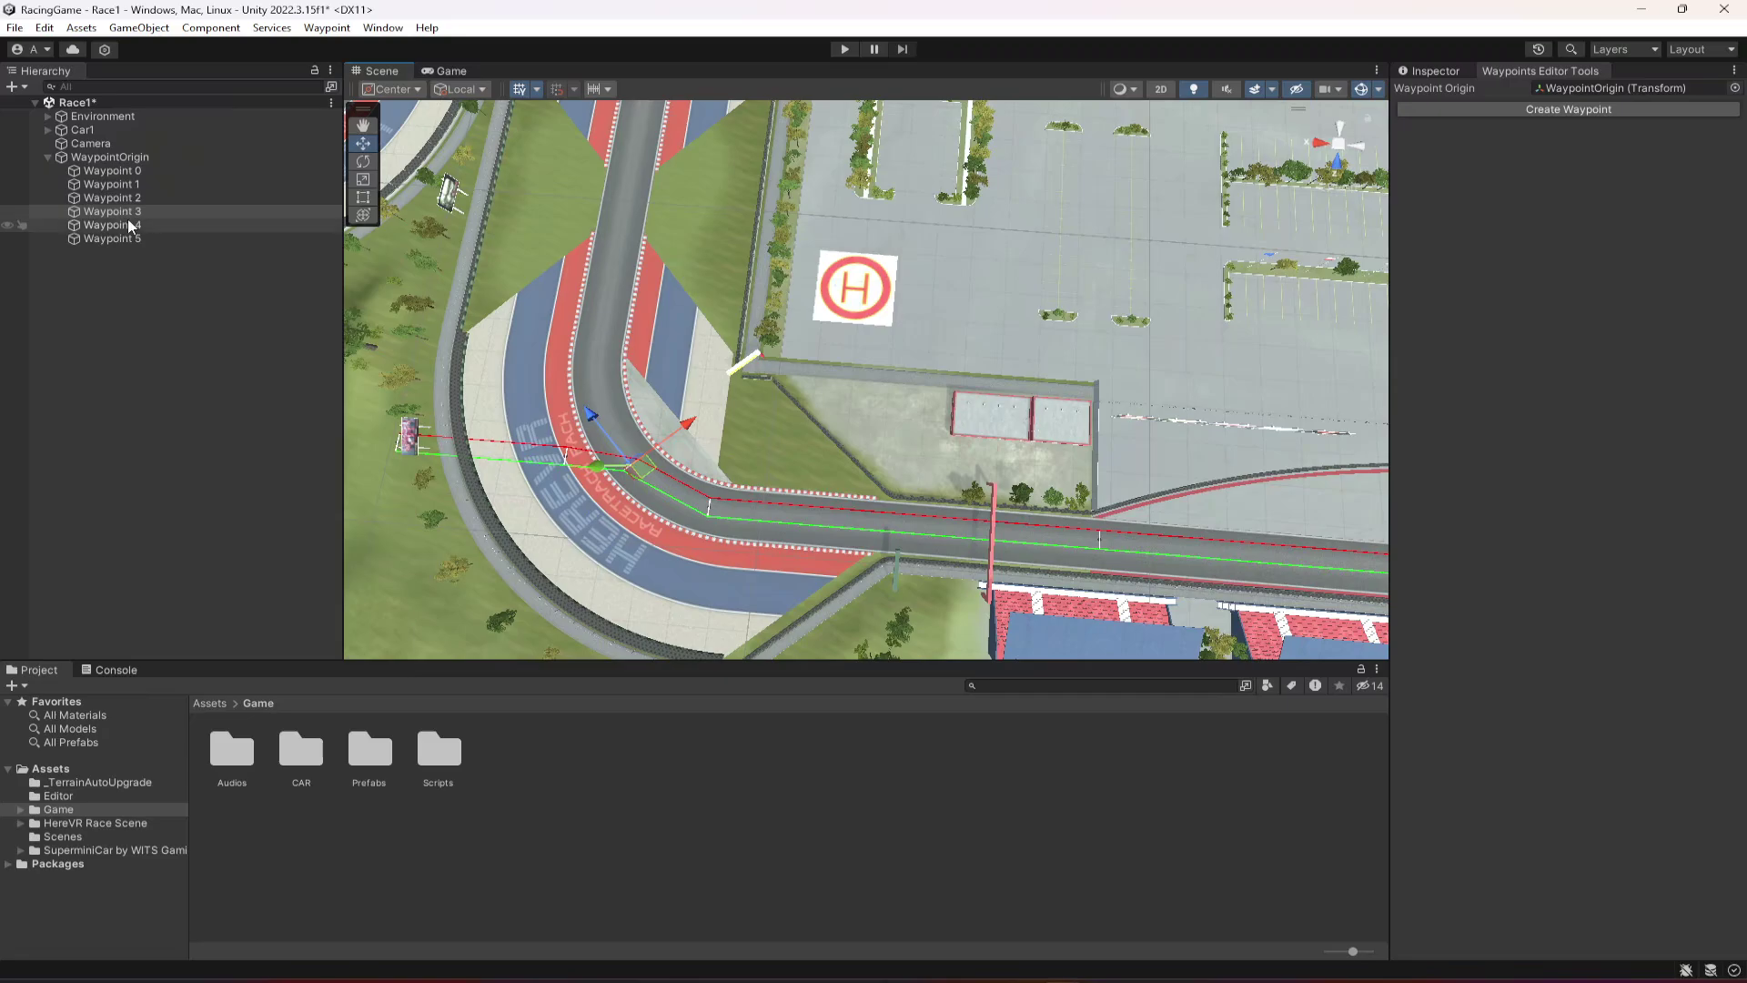
# Move Waypoint 4 onto the road at the first bend's exit and rotate it to follow the track
pyautogui.click(127, 224)
pyautogui.moveTo(579, 393); pyautogui.dragTo(533, 389)
pyautogui.press('e')
pyautogui.moveTo(637, 444); pyautogui.dragTo(547, 480)
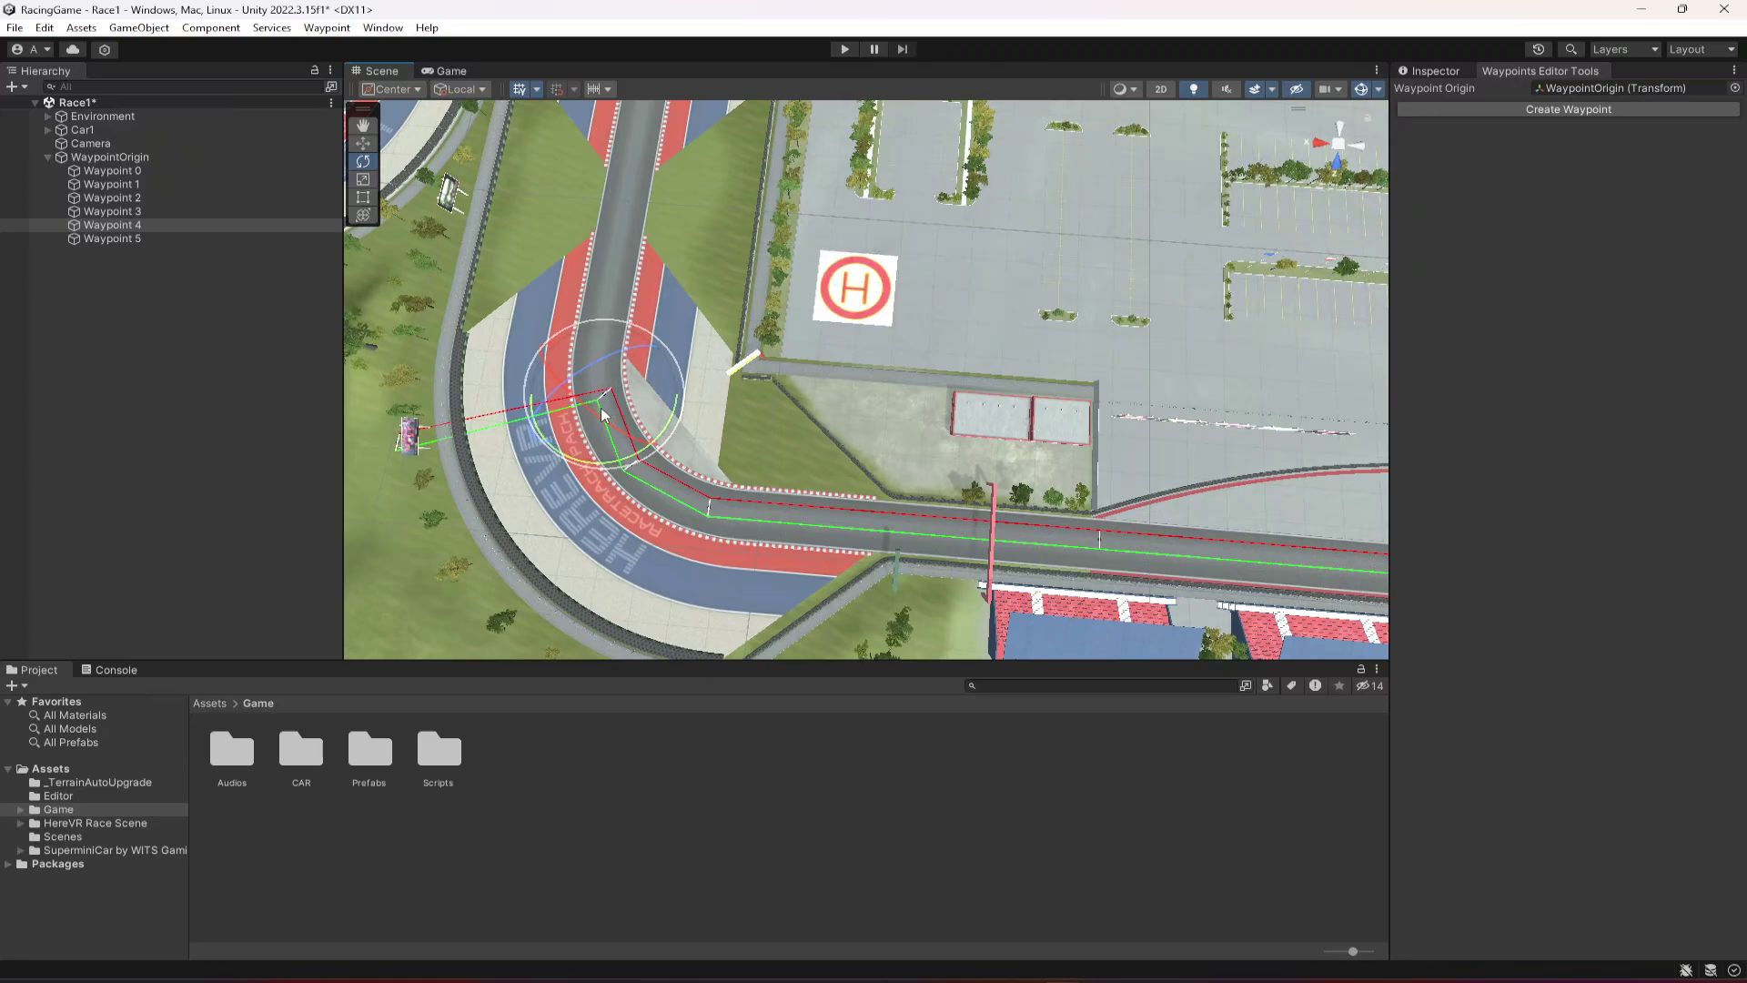
pyautogui.moveTo(662, 444)
pyautogui.mouseDown()
pyautogui.moveTo(788, 320)
pyautogui.moveTo(761, 363)
pyautogui.moveTo(635, 447)
pyautogui.mouseUp()
# Move Waypoint 5 onto the short straight after the first bend and rotate it across the road
pyautogui.click(138, 235)
pyautogui.click(362, 143)
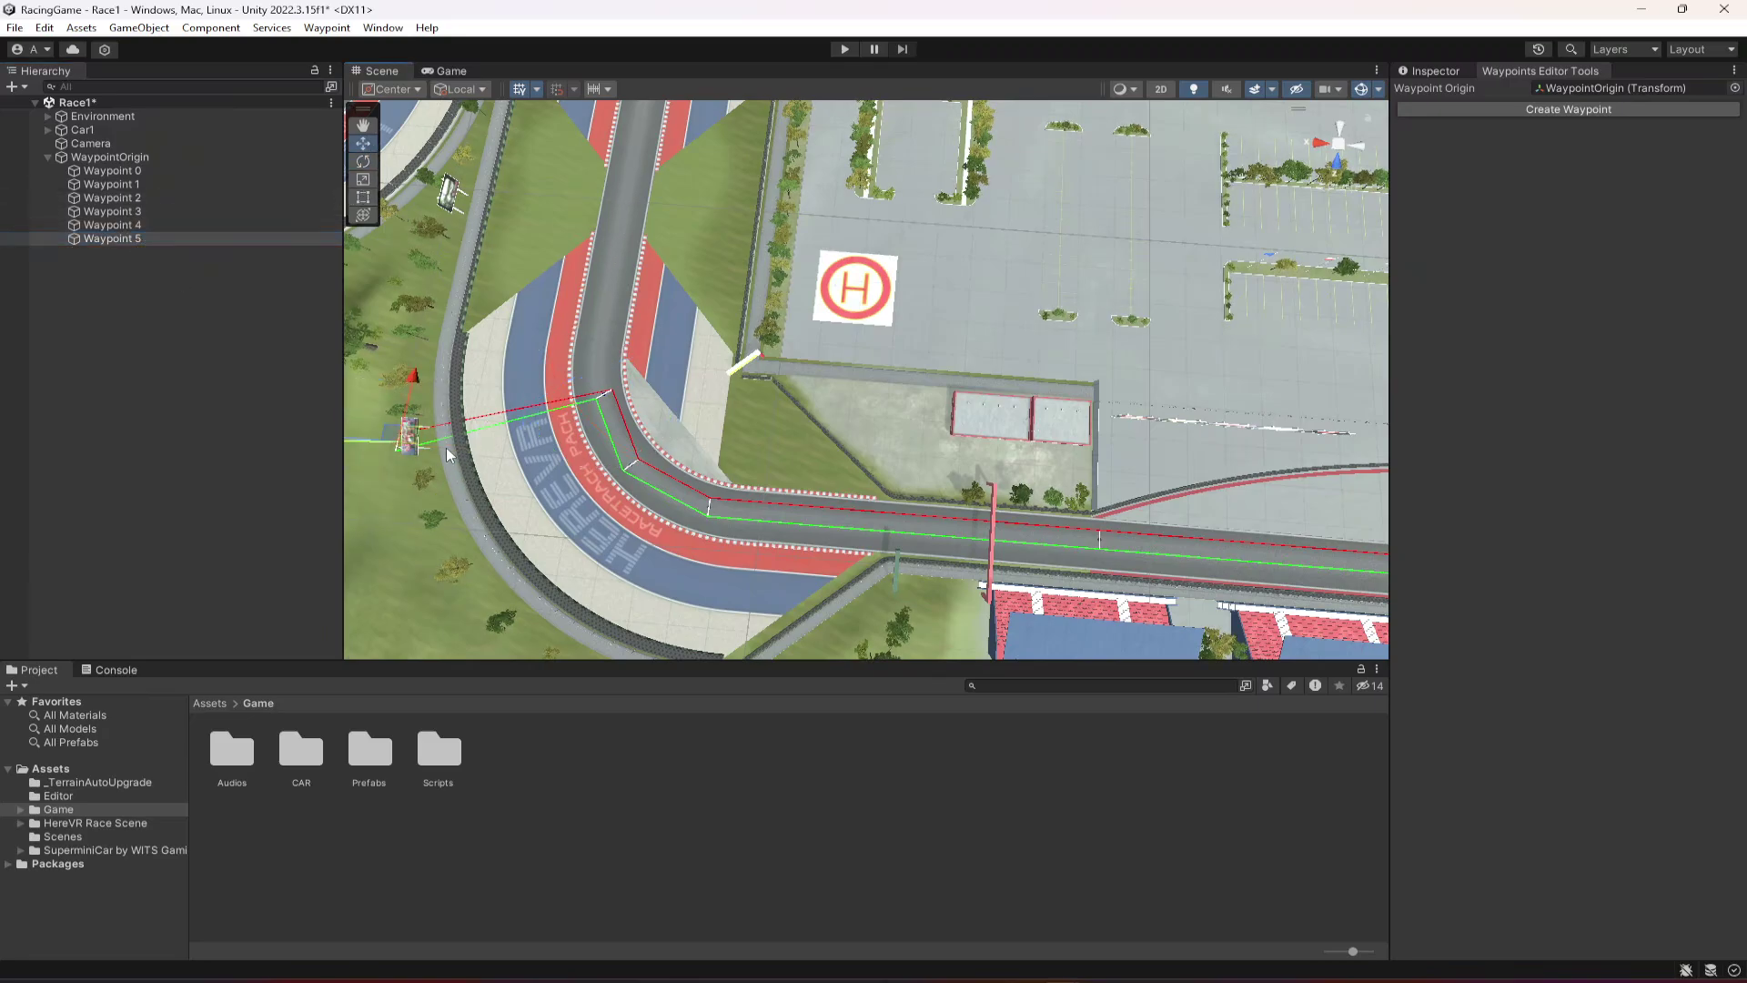
pyautogui.moveTo(413, 373); pyautogui.dragTo(613, 220)
pyautogui.moveTo(401, 223); pyautogui.dragTo(398, 337)
pyautogui.click(362, 161)
pyautogui.click(362, 142)
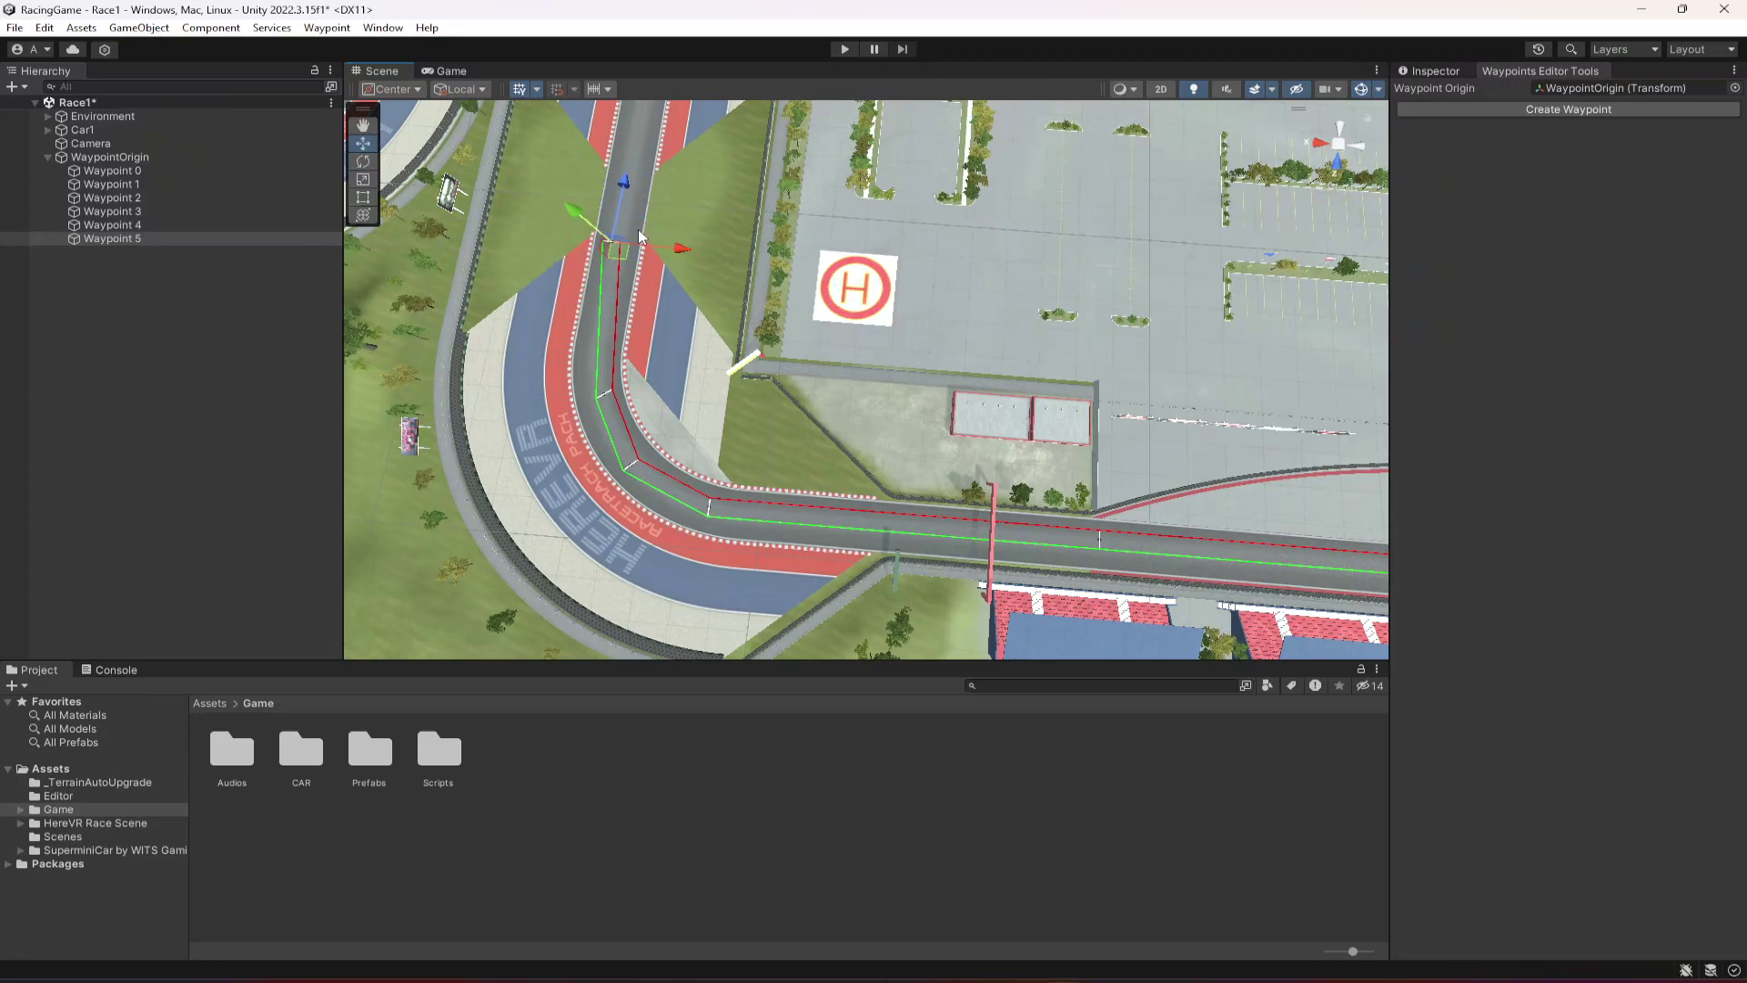
# Pull Waypoint 5 back along the short straight, closer to Waypoint 4
pyautogui.moveTo(788, 355); pyautogui.dragTo(568, 309, button='right')
pyautogui.moveTo(1148, 400); pyautogui.dragTo(844, 422, button='right')
pyautogui.scroll(-5, 778, 435)
pyautogui.scroll(-8, 844, 422)
pyautogui.moveTo(1105, 318); pyautogui.dragTo(1090, 346, button='right')
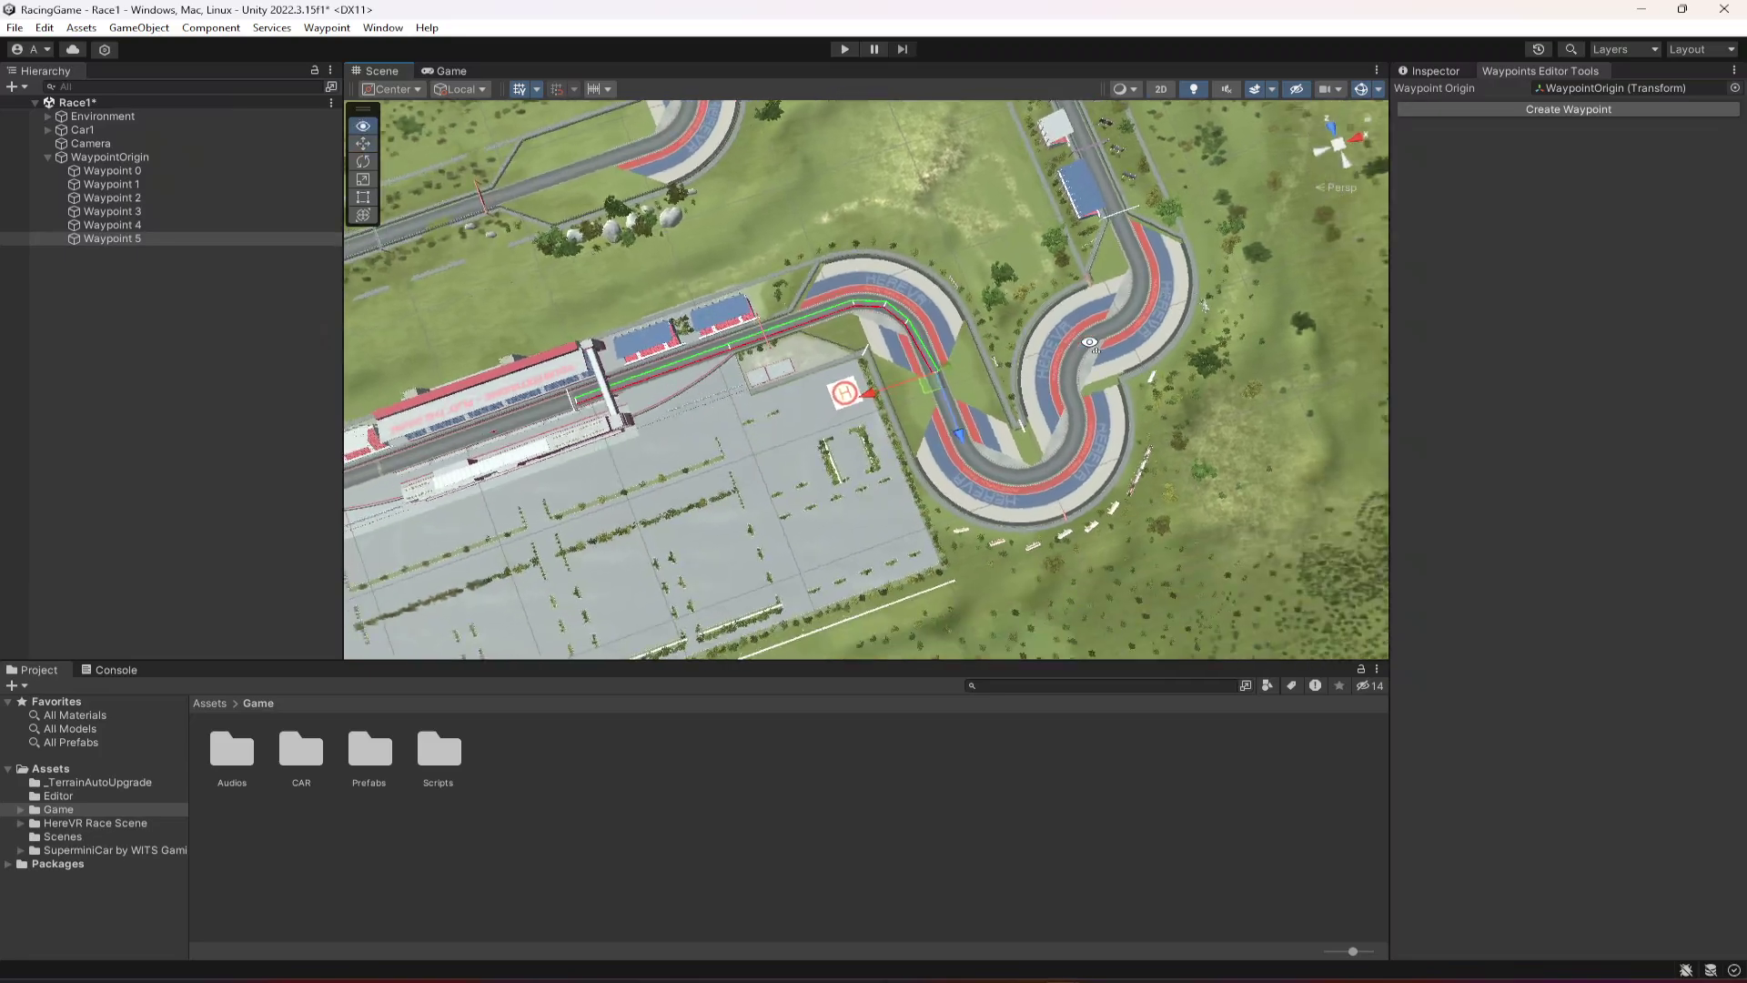
pyautogui.scroll(6, 875, 444)
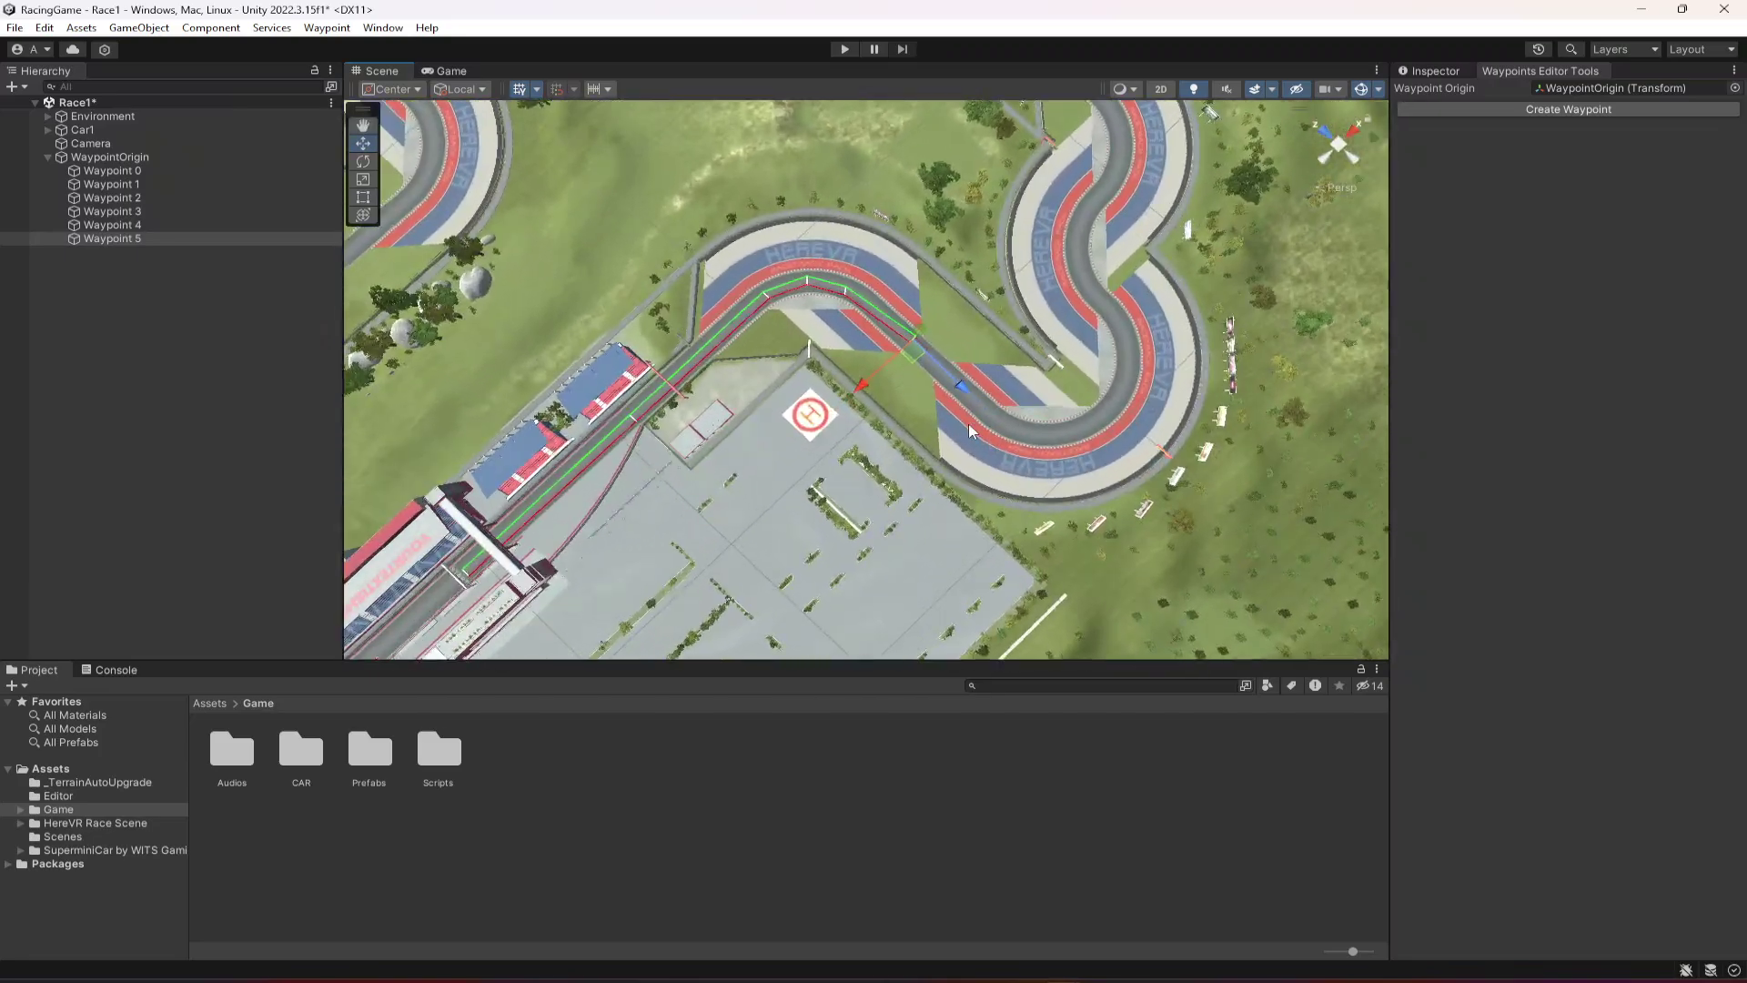
pyautogui.scroll(3, 966, 423)
pyautogui.moveTo(841, 464); pyautogui.dragTo(974, 380, button='right')
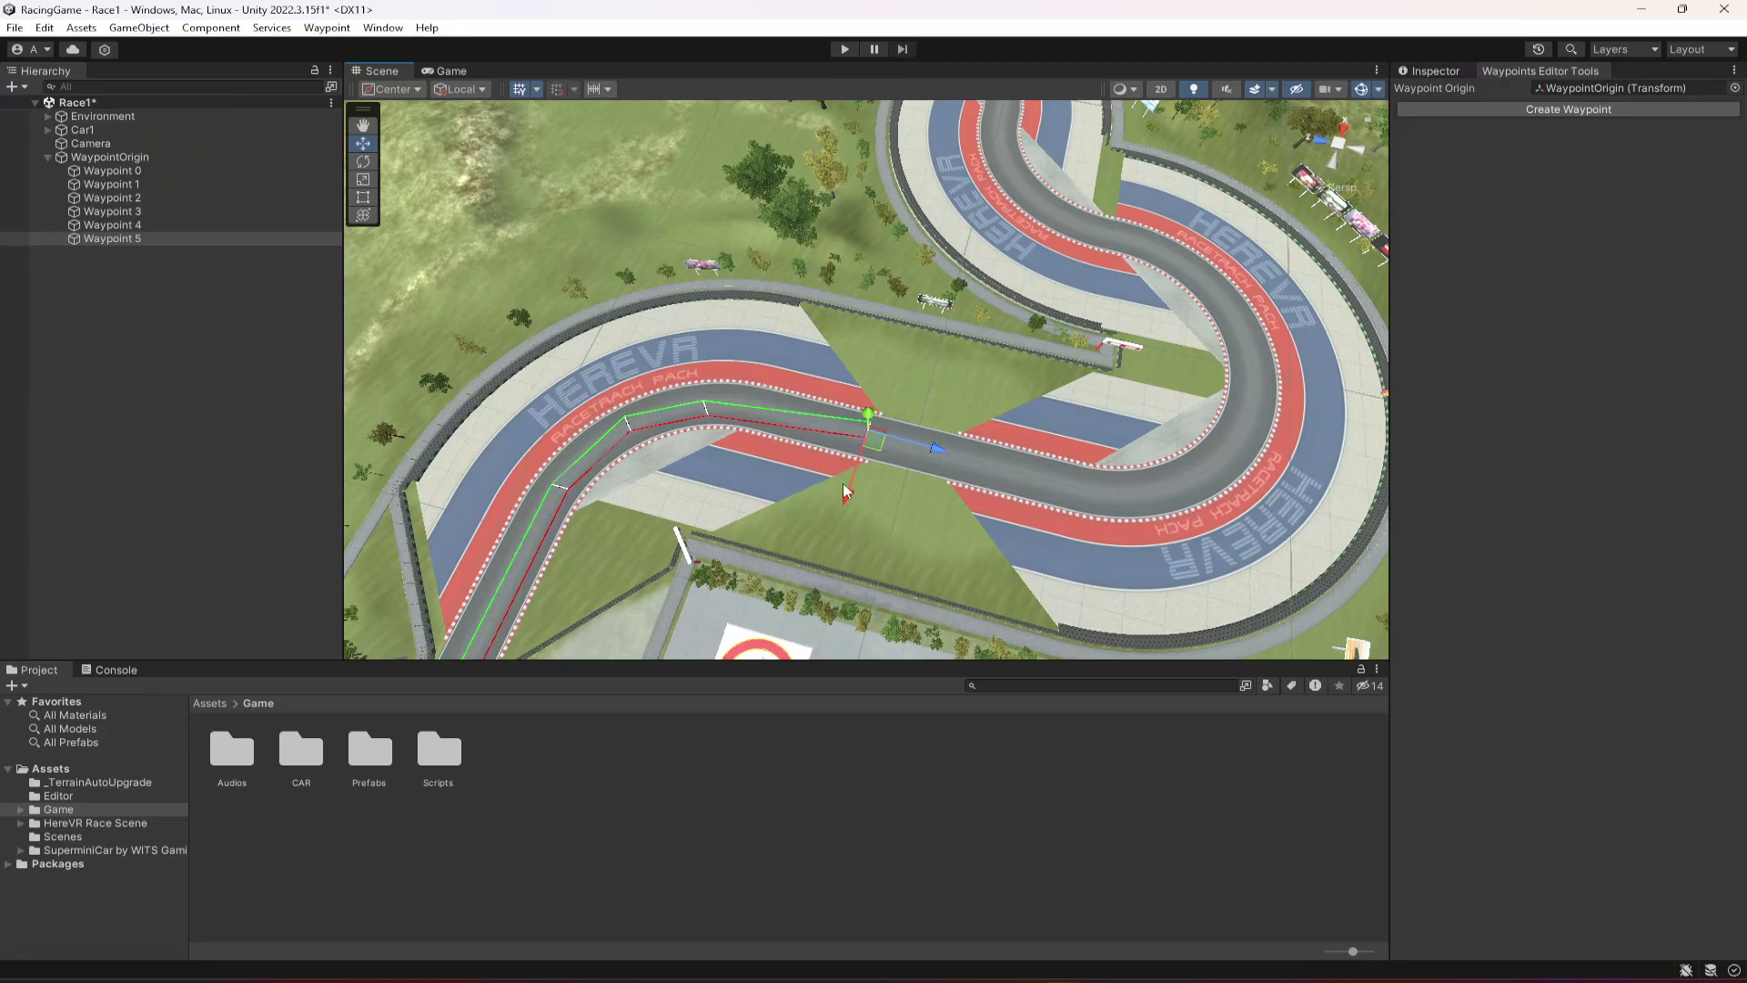
pyautogui.moveTo(920, 455); pyautogui.dragTo(778, 489)
# Create Waypoint 6 and move it along the straight to the approach of the second bend
pyautogui.click(1519, 110)
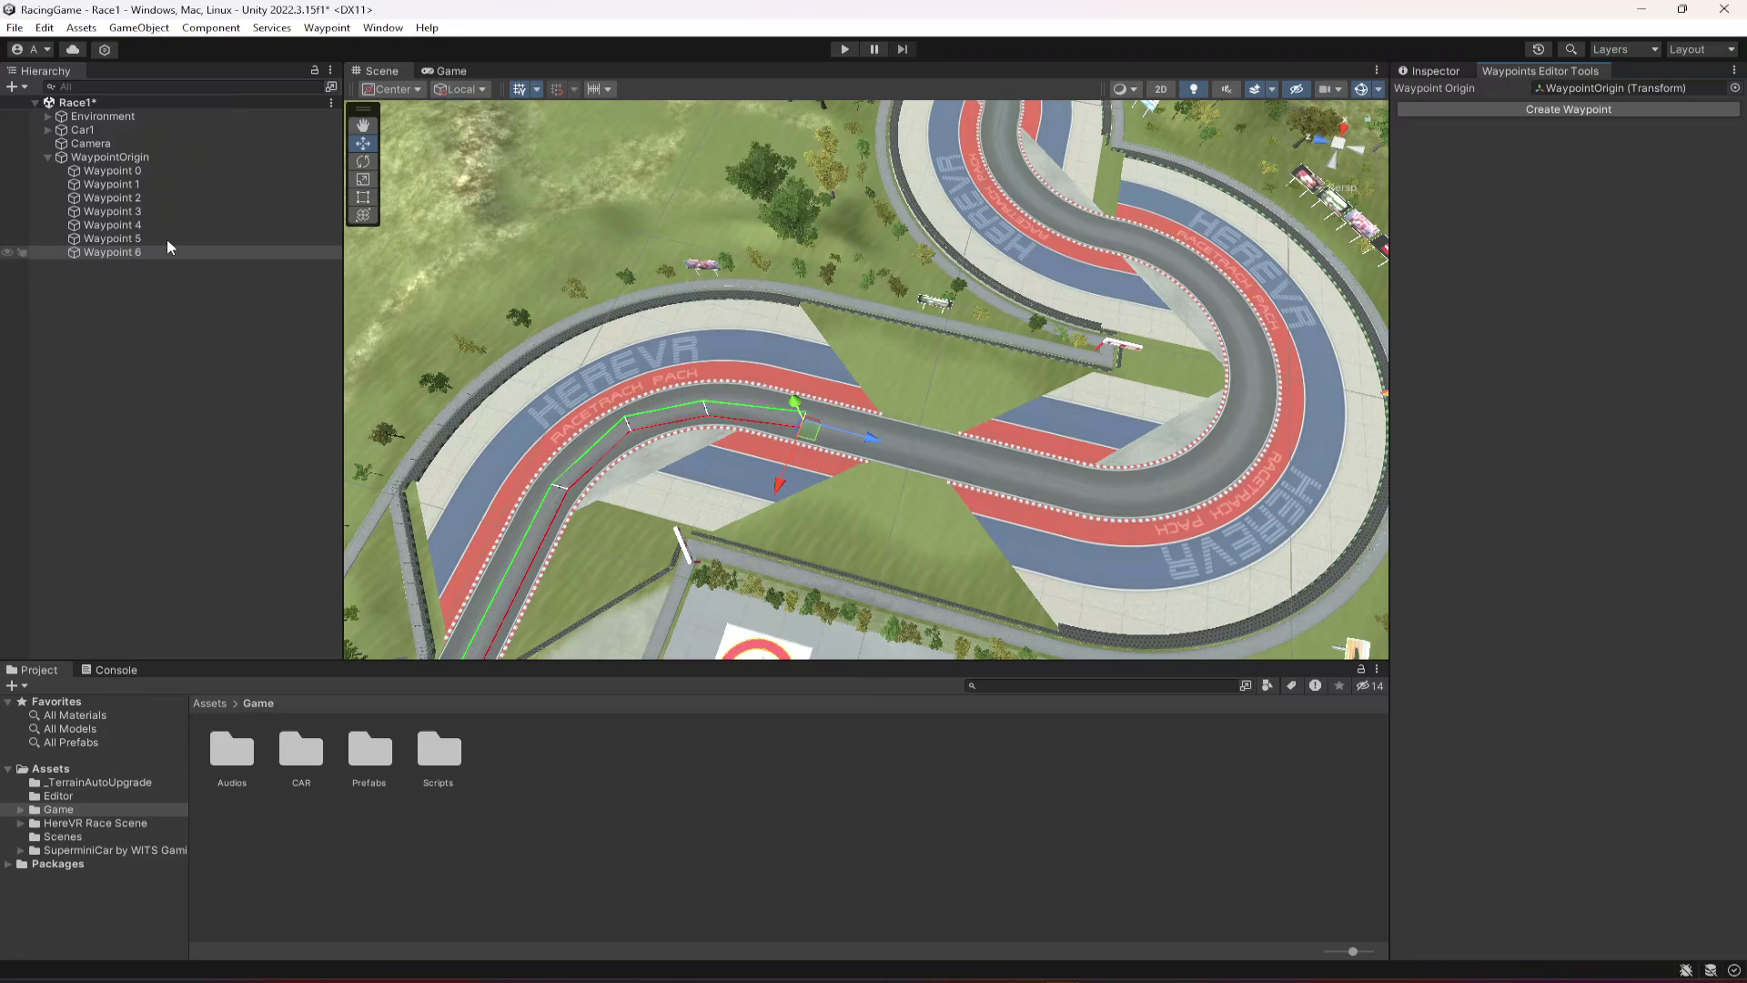
pyautogui.click(124, 257)
pyautogui.moveTo(871, 447); pyautogui.dragTo(1059, 553)
# Create Waypoint 7, place it on the road at the second bend's entry and rotate it to follow the curve
pyautogui.moveTo(932, 437); pyautogui.dragTo(1064, 435, button='right')
pyautogui.click(1562, 114)
pyautogui.moveTo(1071, 399); pyautogui.dragTo(1161, 381)
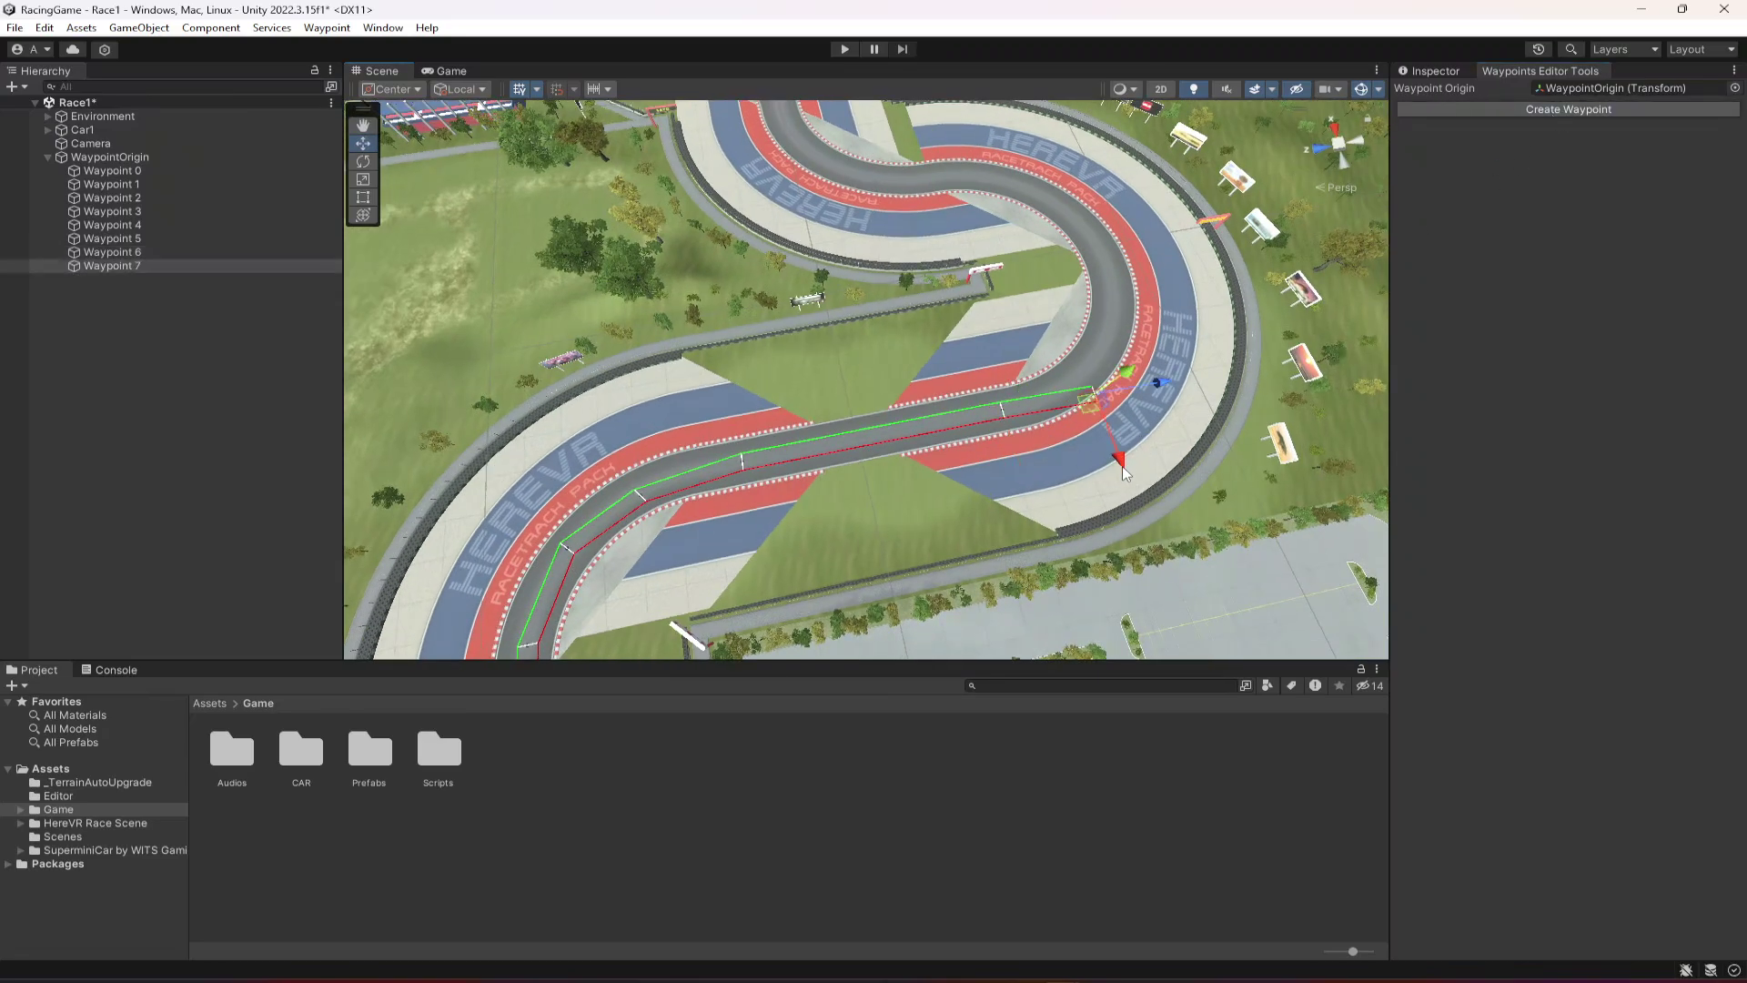
pyautogui.click(363, 161)
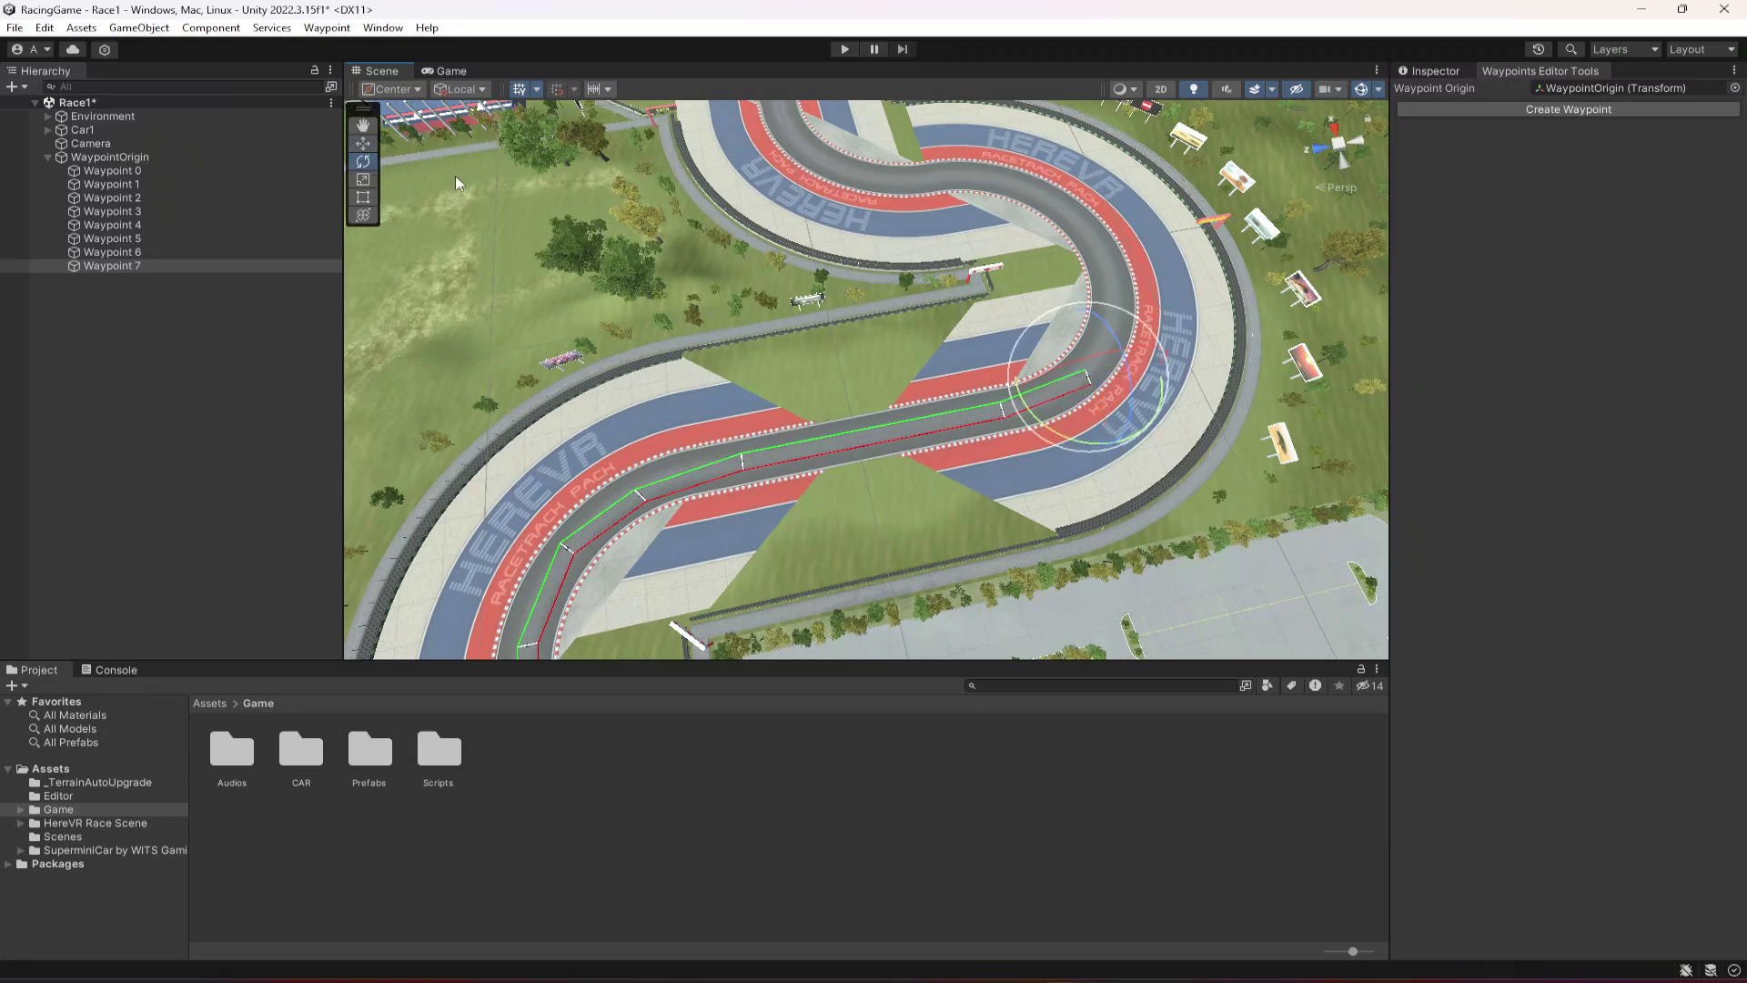
pyautogui.moveTo(1073, 433); pyautogui.dragTo(1143, 413)
pyautogui.click(367, 143)
# Examine the track beyond Waypoint 7, through the second bend and the S-curve that follows it
pyautogui.moveTo(1143, 413); pyautogui.dragTo(879, 397, button='right')
pyautogui.scroll(-8, 879, 396)
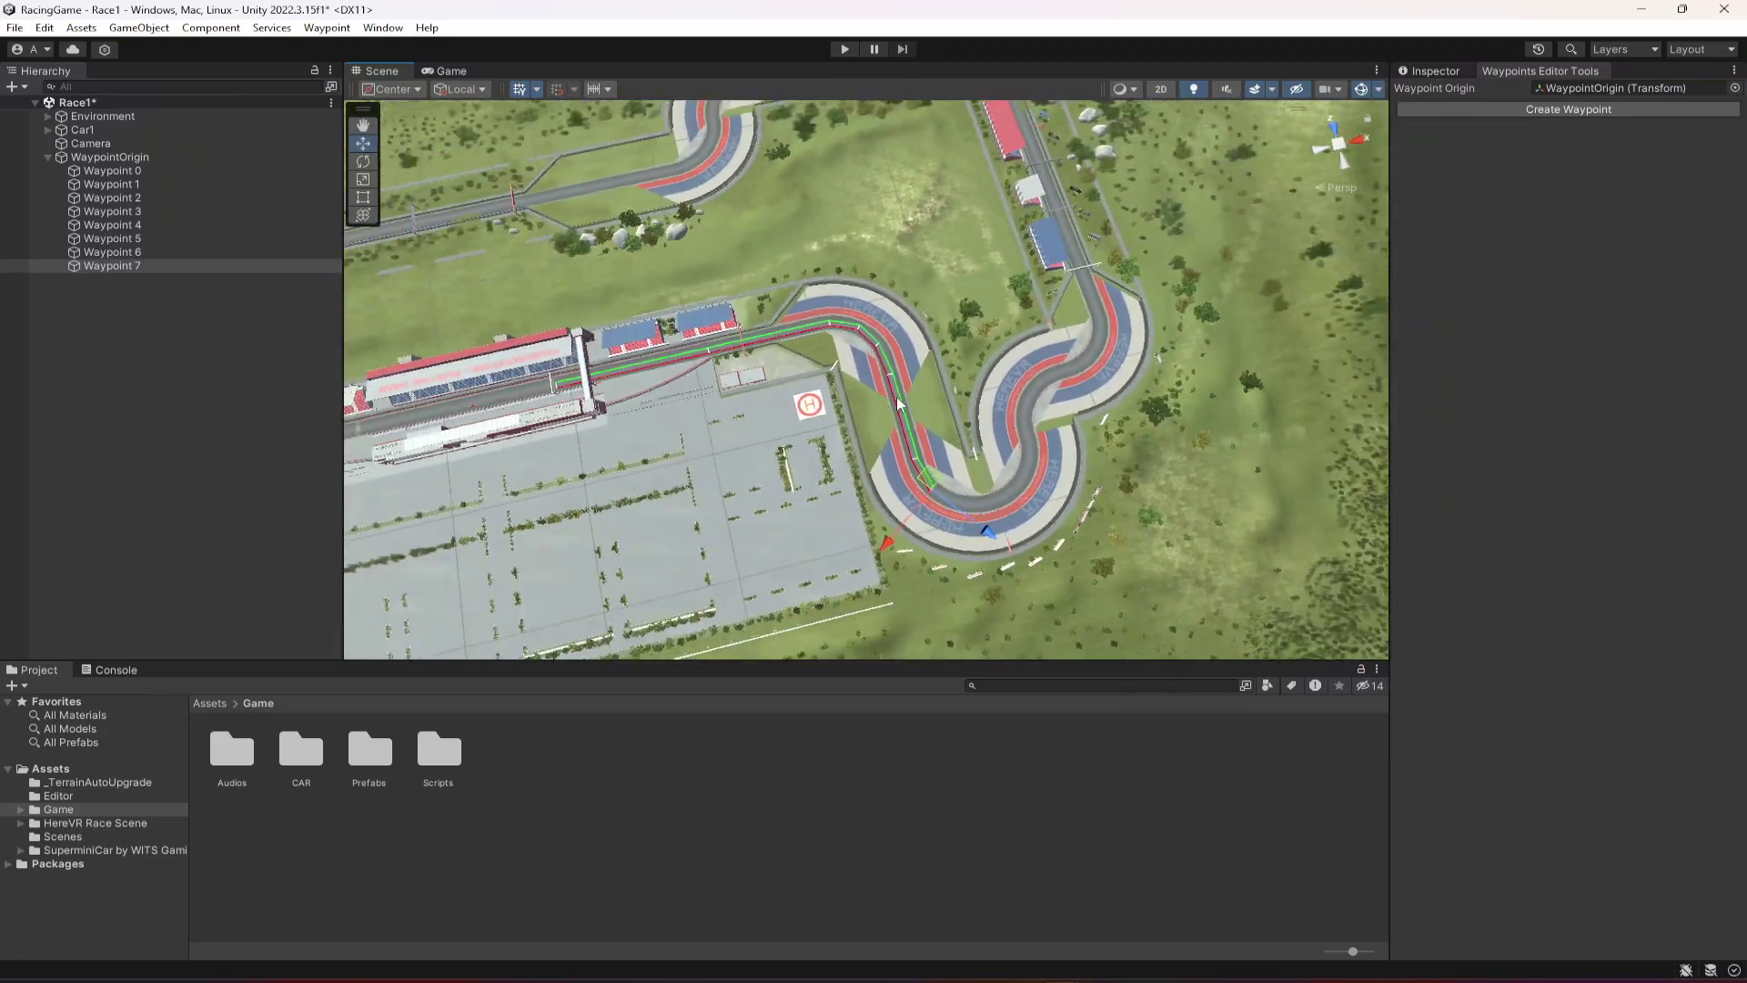
pyautogui.scroll(2, 1001, 446)
pyautogui.scroll(2, 1020, 444)
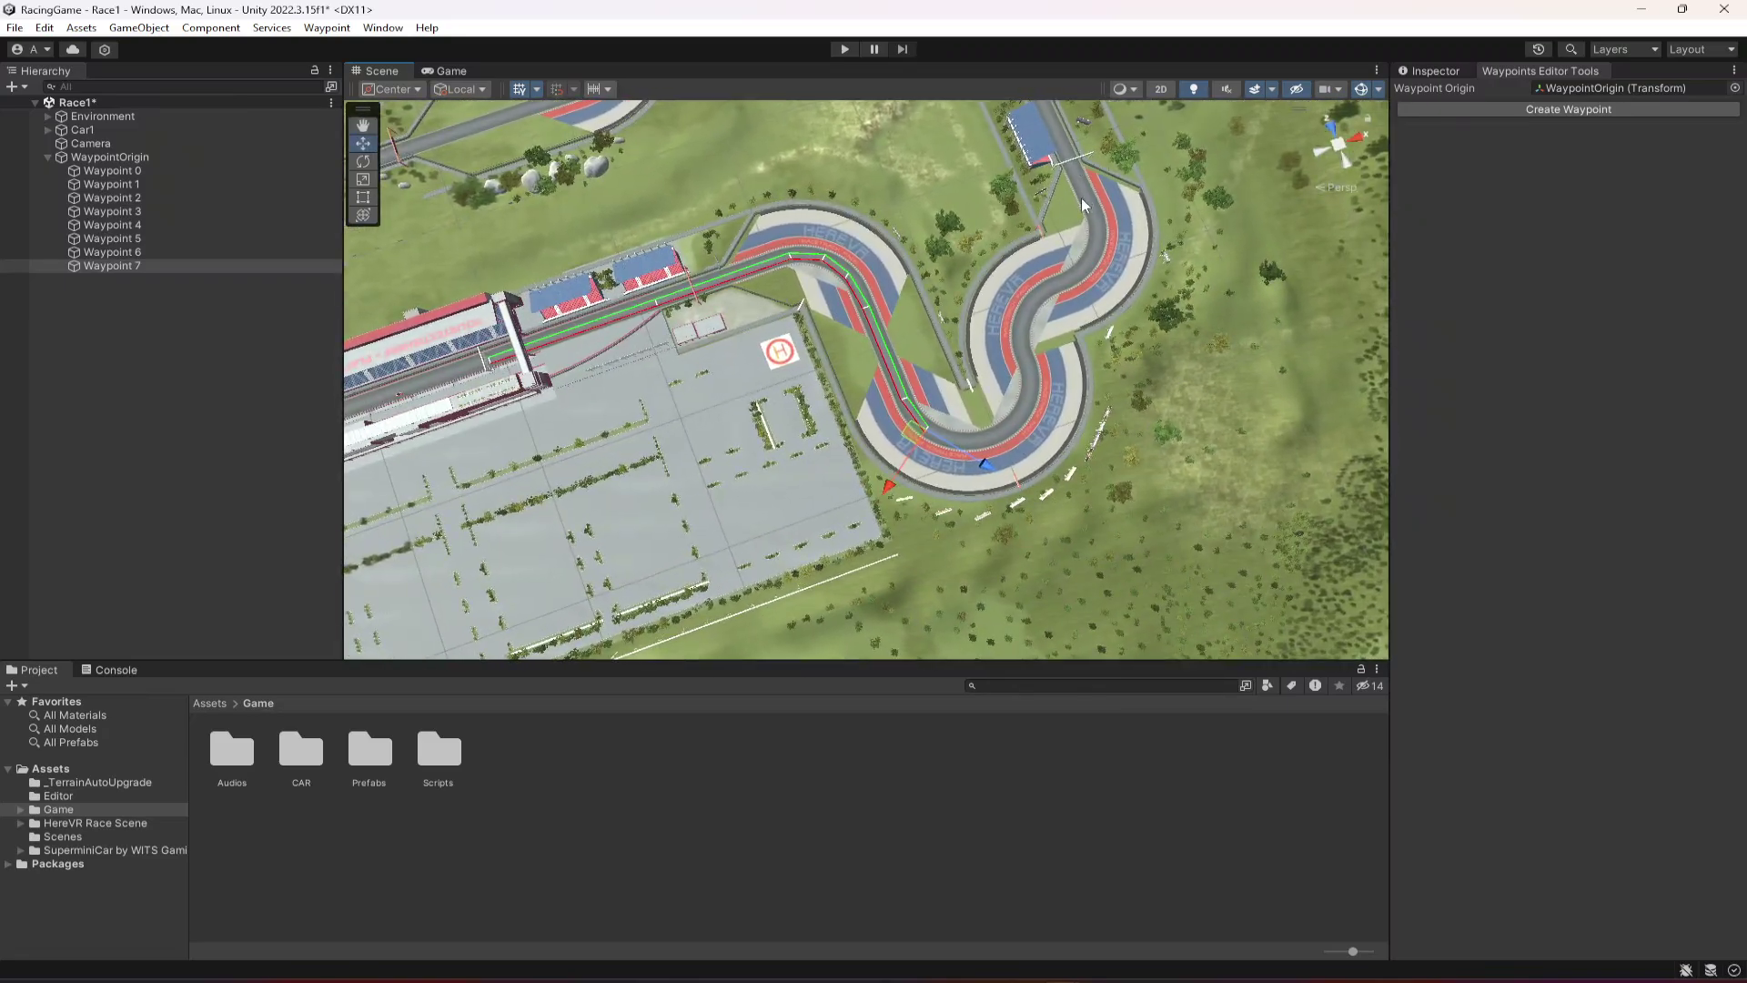
pyautogui.moveTo(1079, 285); pyautogui.dragTo(1021, 400, button='right')
pyautogui.scroll(5, 1021, 401)
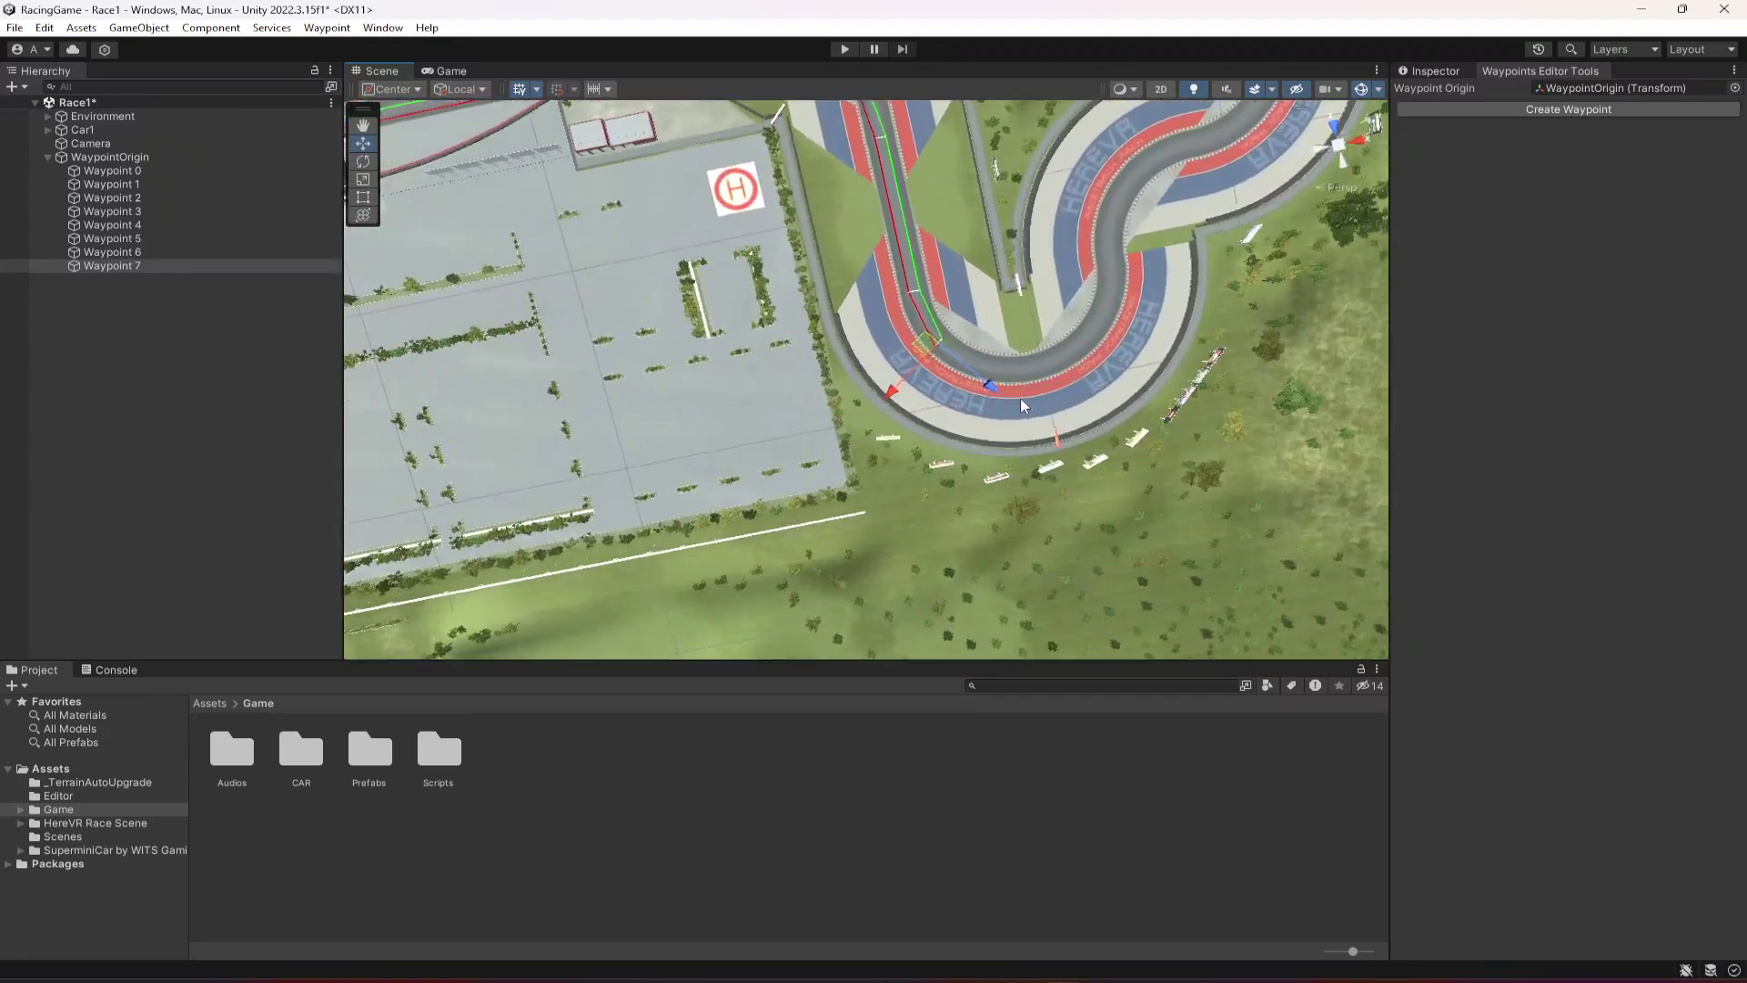
pyautogui.scroll(5, 1052, 412)
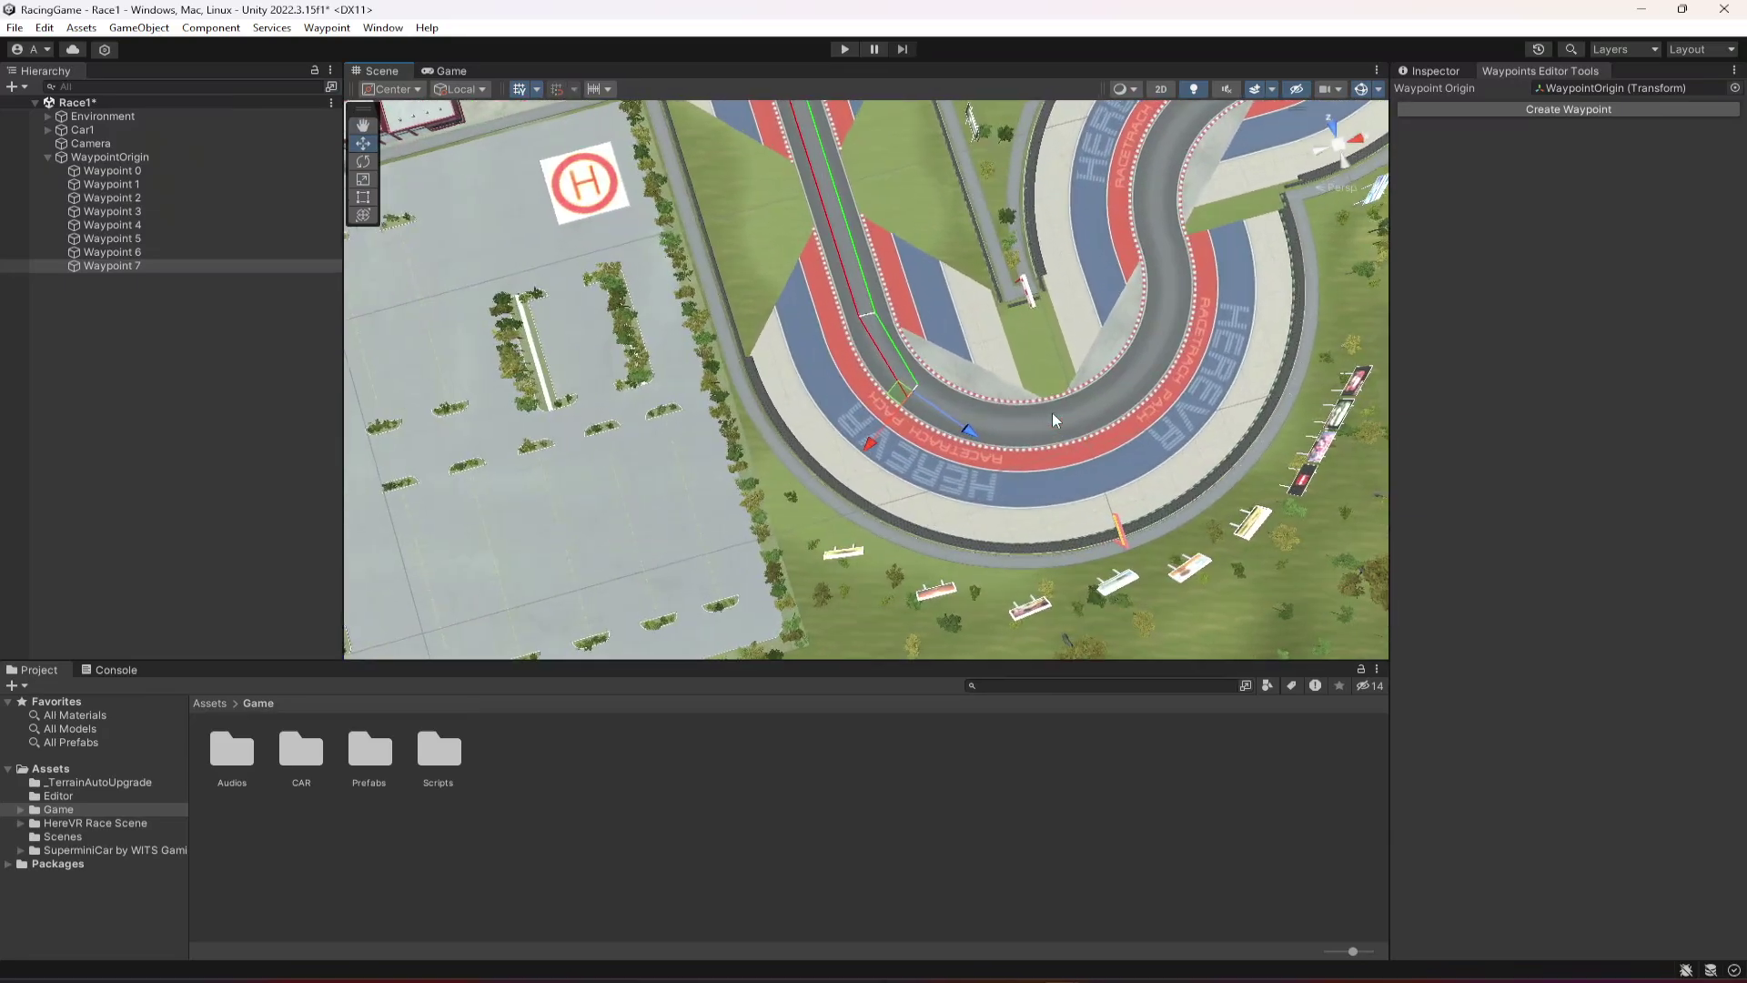
pyautogui.scroll(-2, 1067, 409)
pyautogui.scroll(4, 1043, 417)
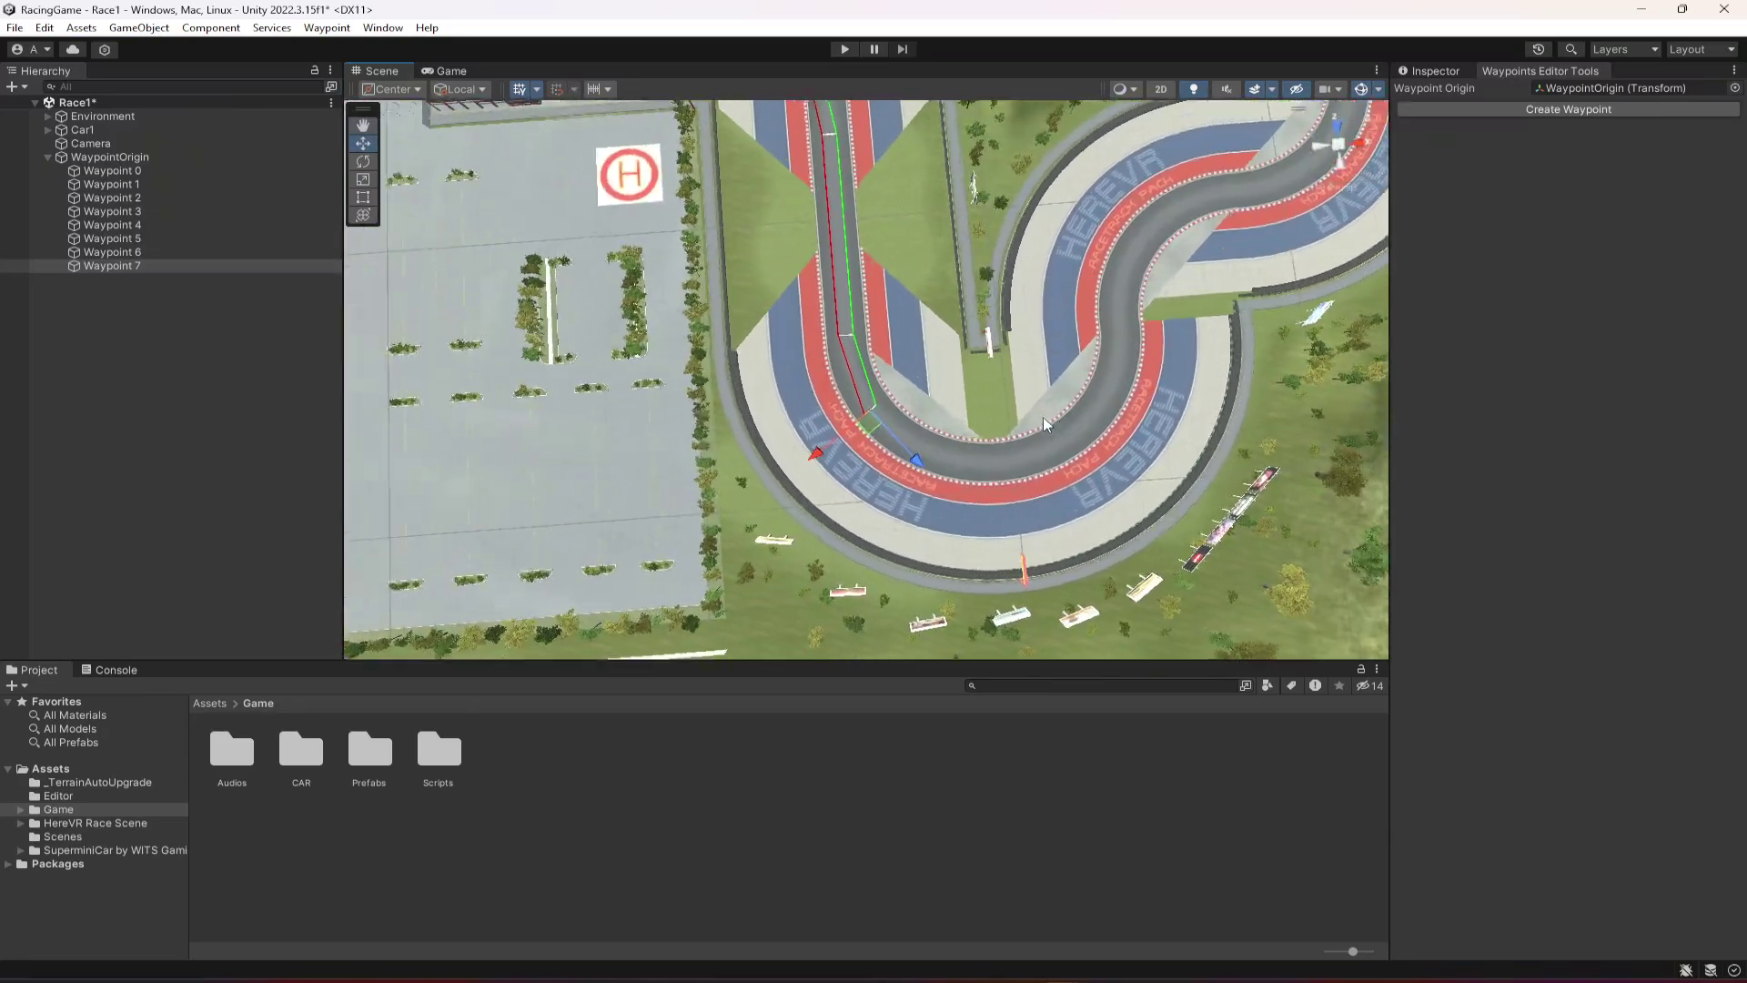
pyautogui.moveTo(1042, 417); pyautogui.dragTo(931, 333, button='right')
pyautogui.moveTo(898, 249); pyautogui.dragTo(843, 429, button='right')
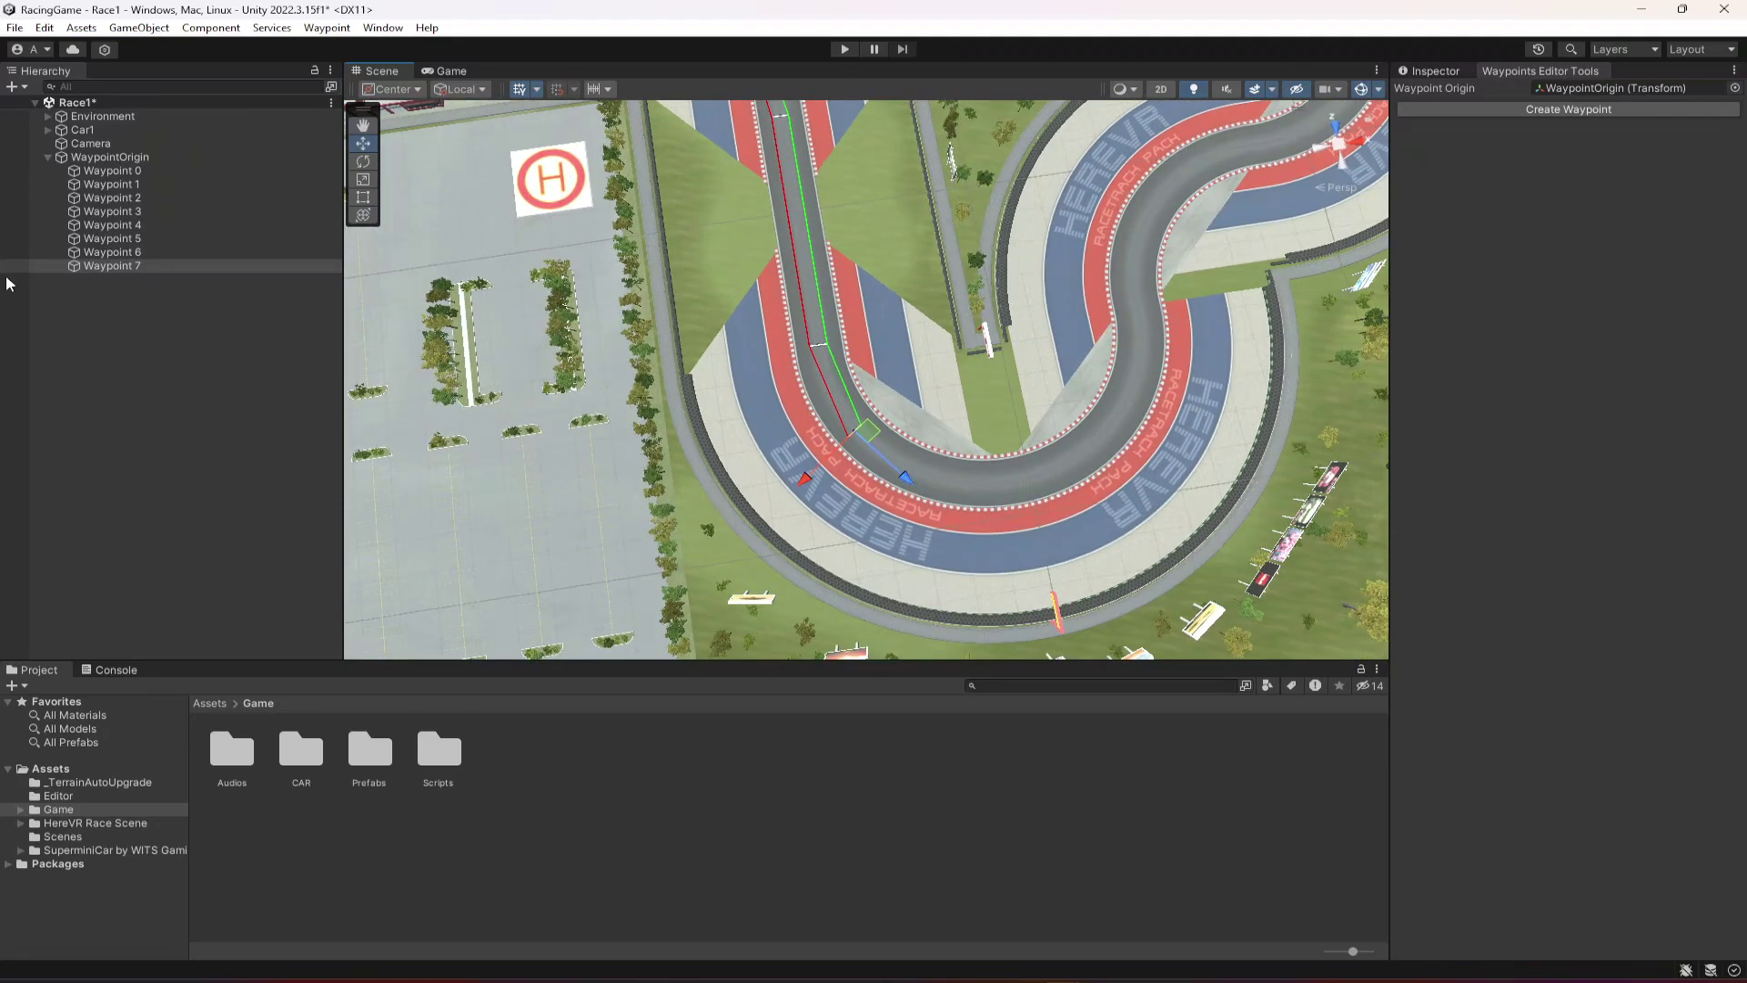
# Create Waypoint 8, place it on the road inside the second bend beyond Waypoint 7 and rotate it to follow the curve
pyautogui.click(146, 251)
pyautogui.click(144, 258)
pyautogui.click(1567, 109)
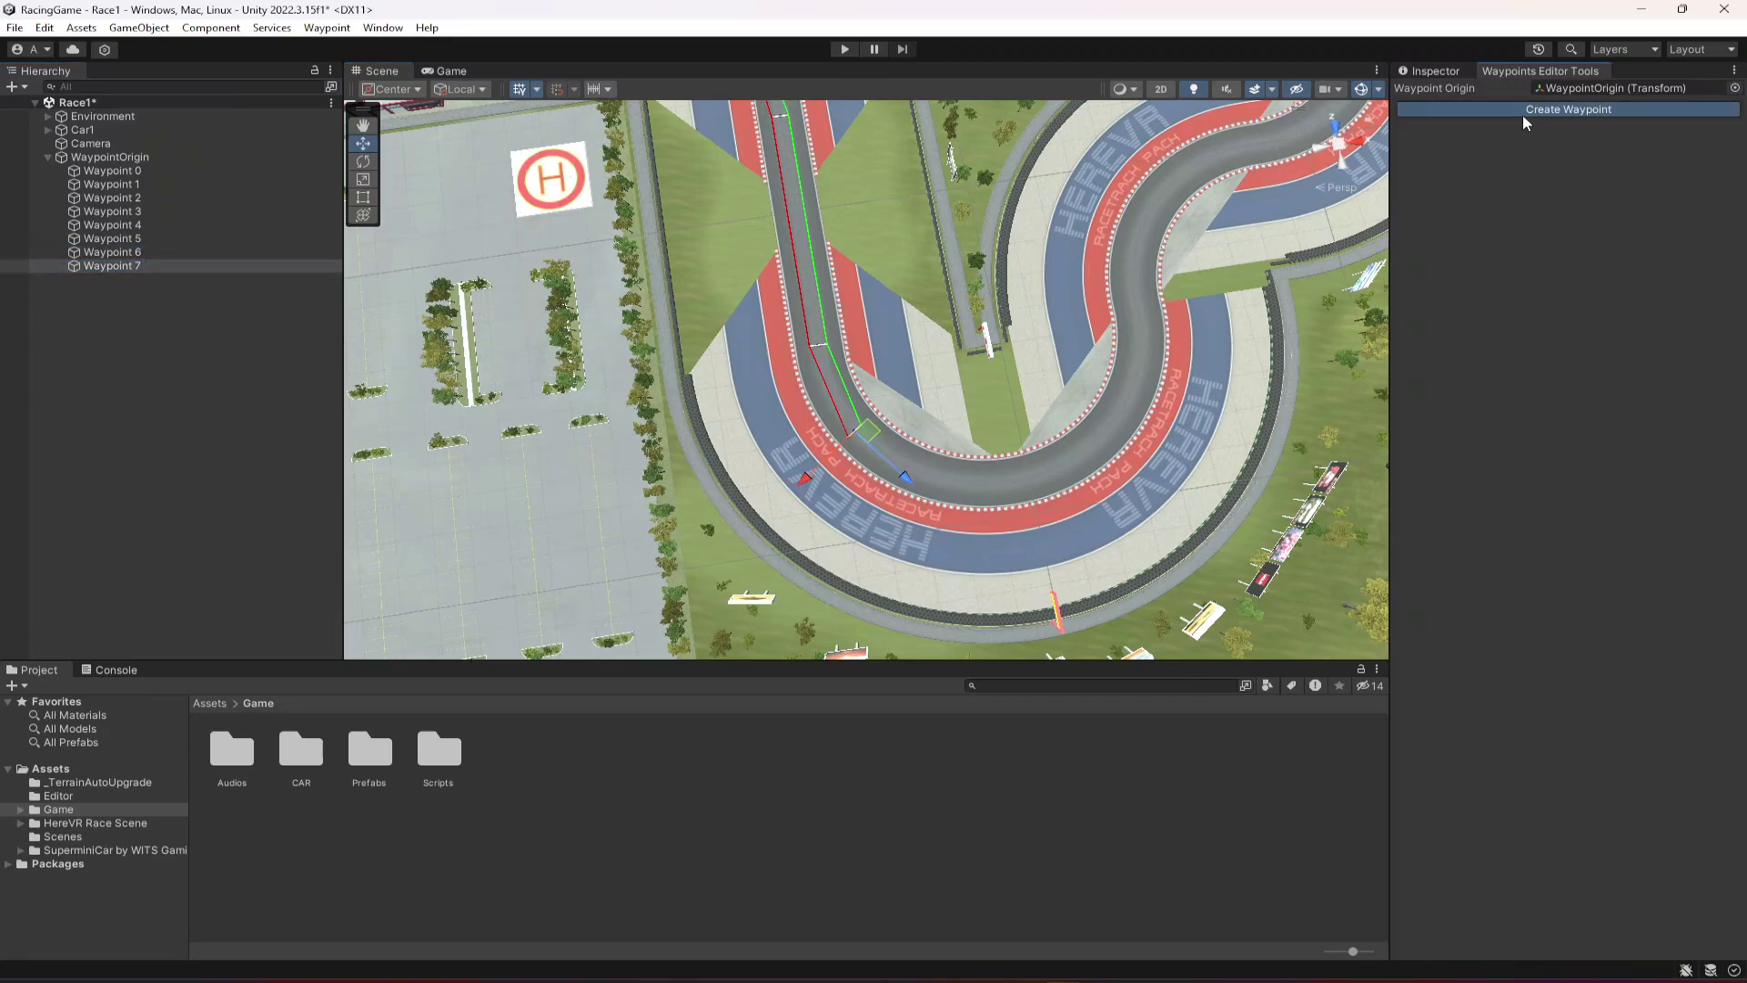
pyautogui.moveTo(928, 485); pyautogui.dragTo(981, 537)
pyautogui.moveTo(875, 544); pyautogui.dragTo(963, 537)
pyautogui.press('e')
# Create Waypoint 9, place it on the road near the middle of the second bend and rotate it across the road
pyautogui.press('w')
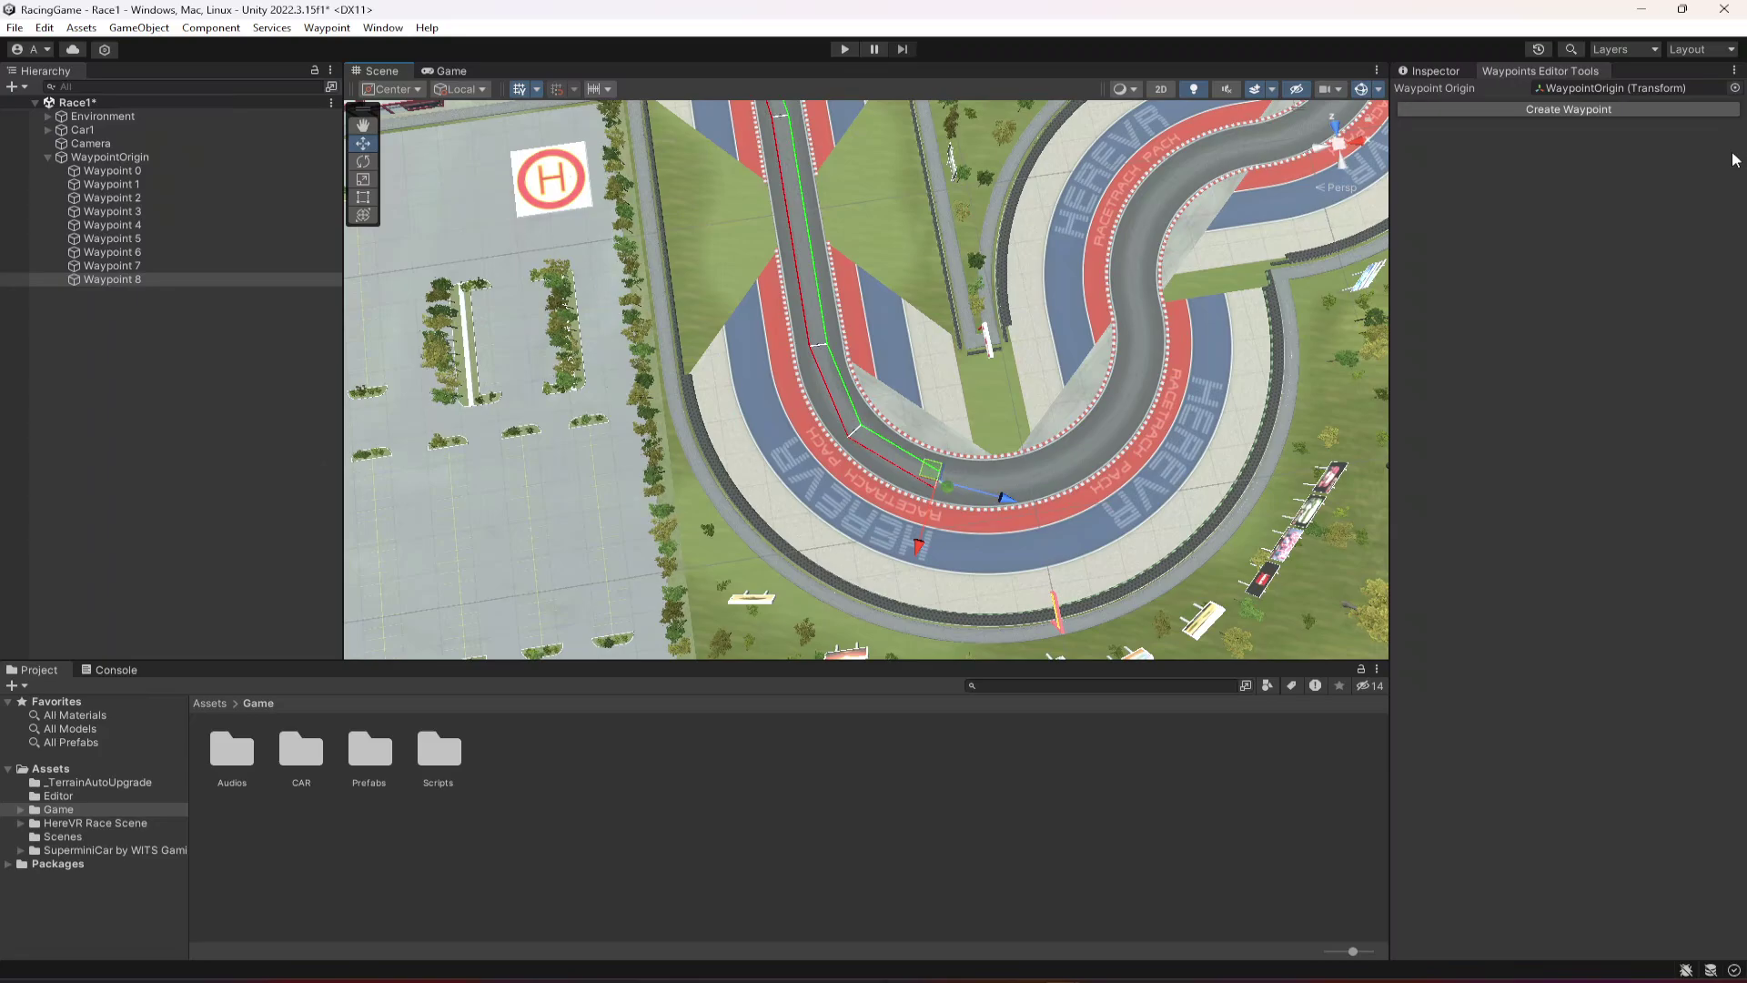
pyautogui.click(1623, 108)
pyautogui.moveTo(1003, 499); pyautogui.dragTo(1125, 496)
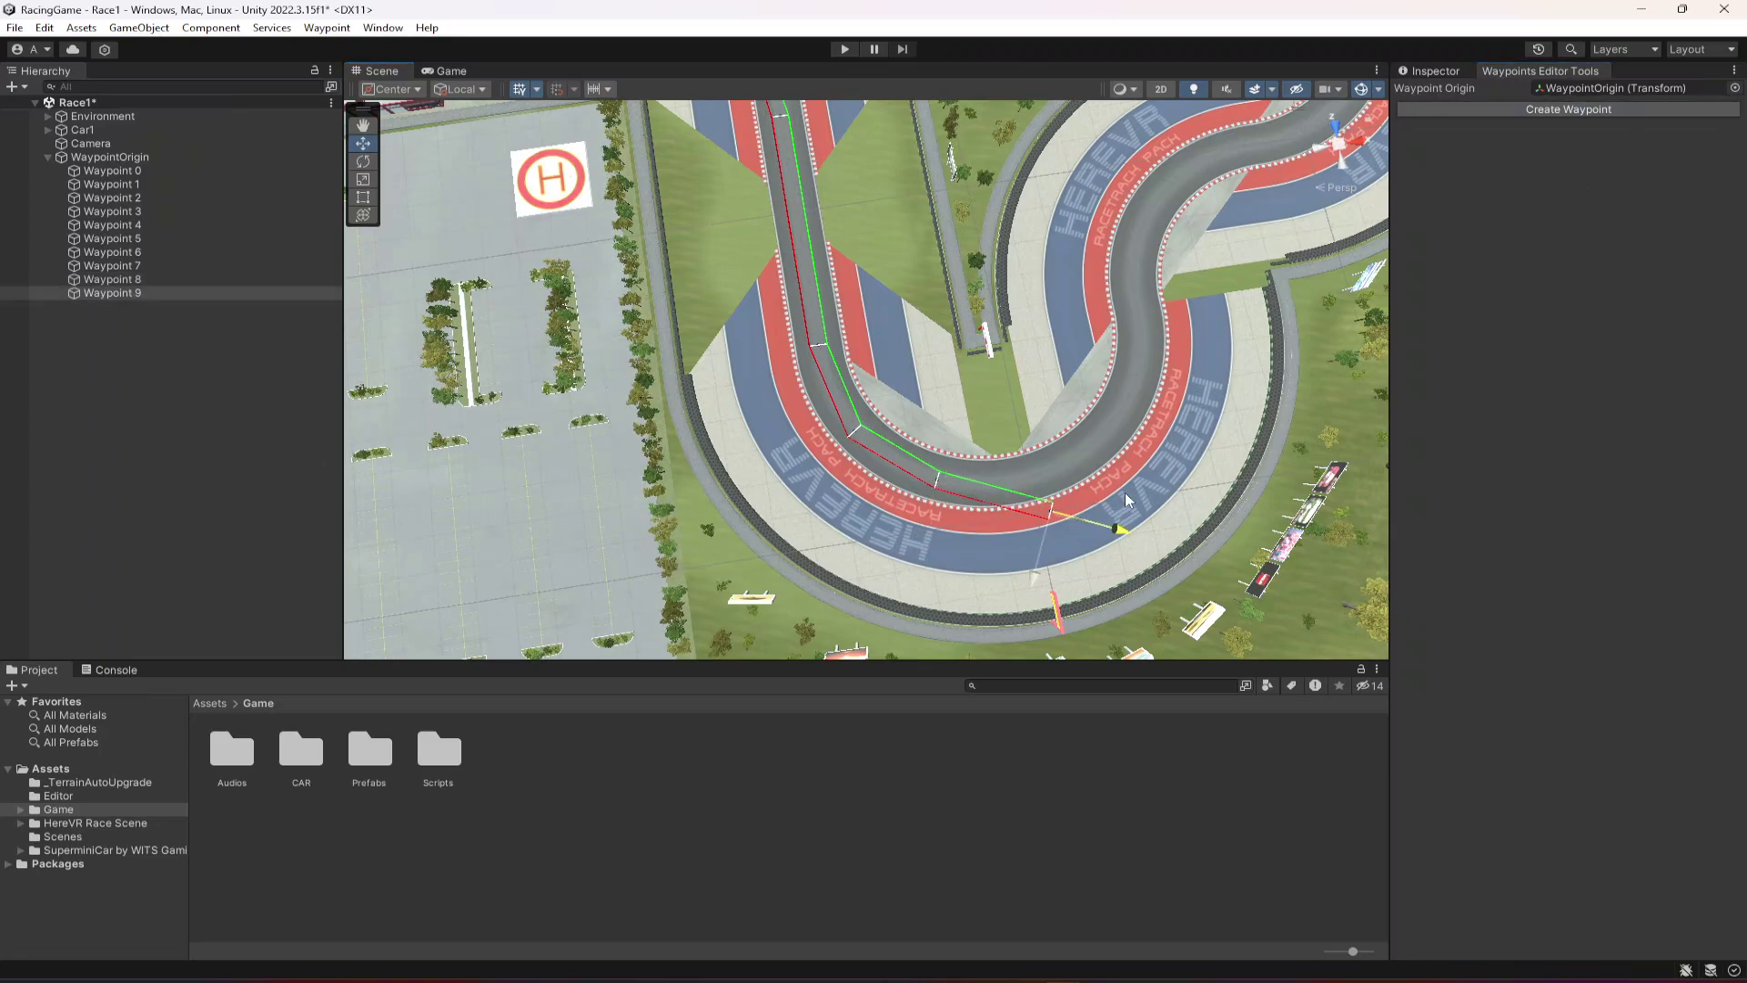
pyautogui.moveTo(1035, 575); pyautogui.dragTo(1042, 546)
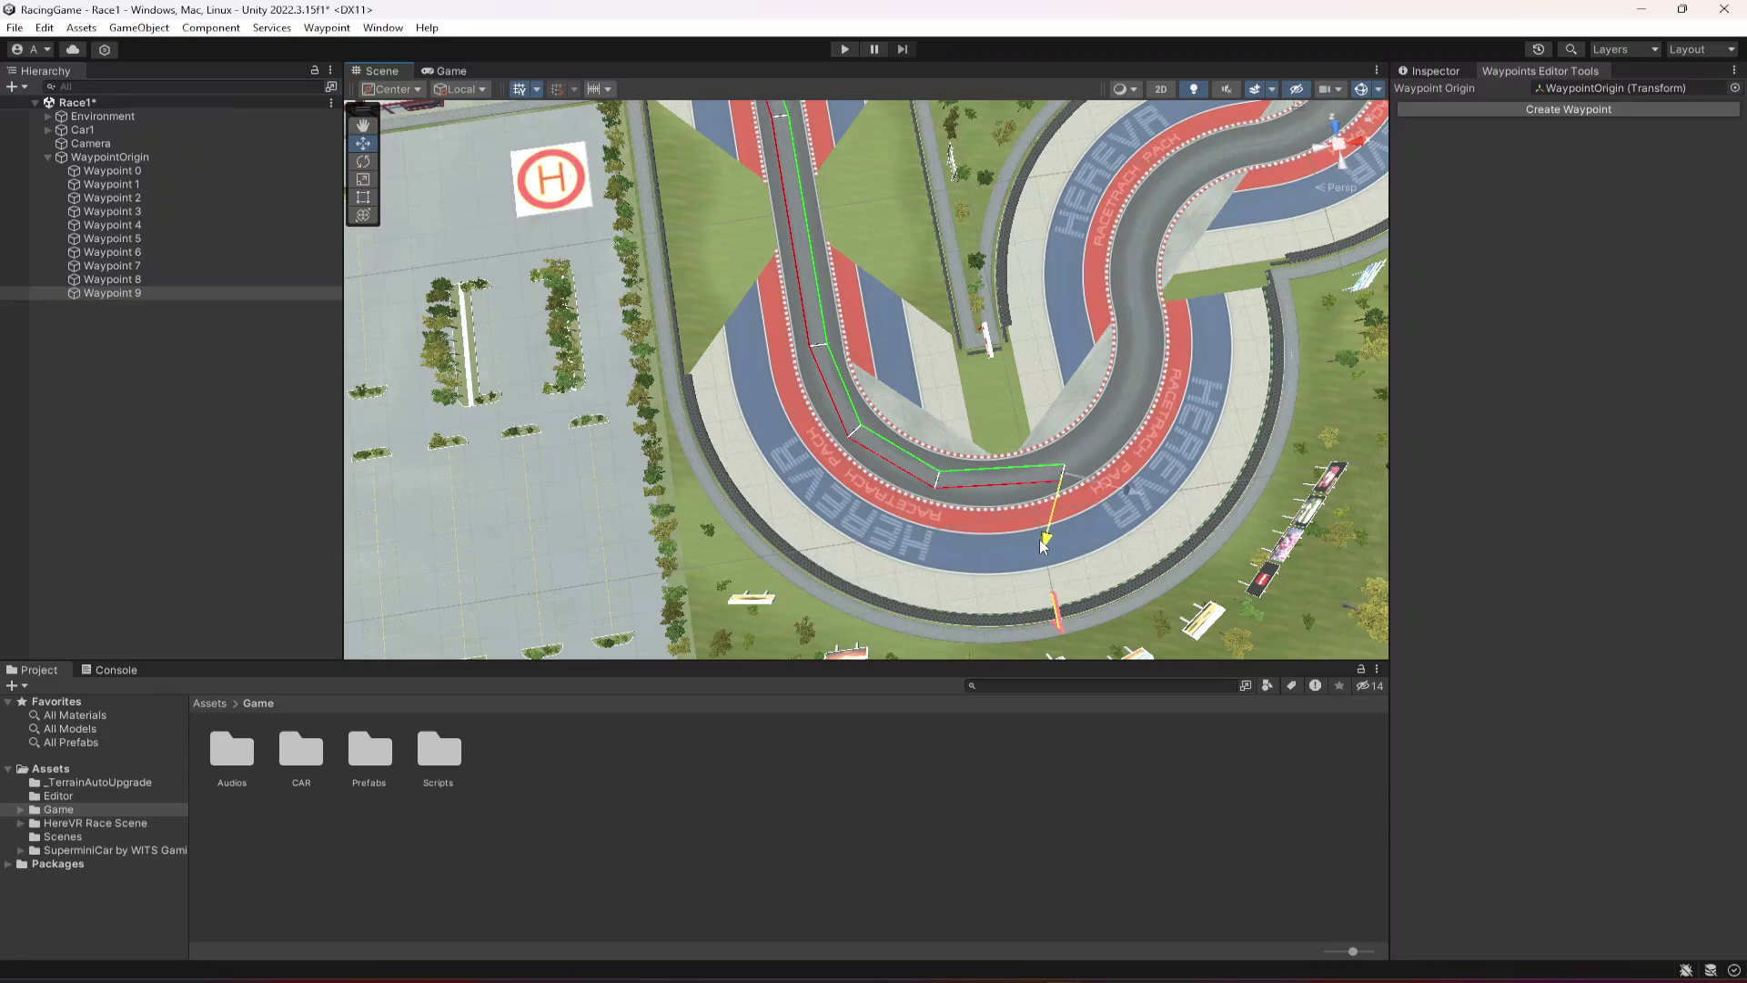
pyautogui.moveTo(1123, 493); pyautogui.dragTo(1104, 494)
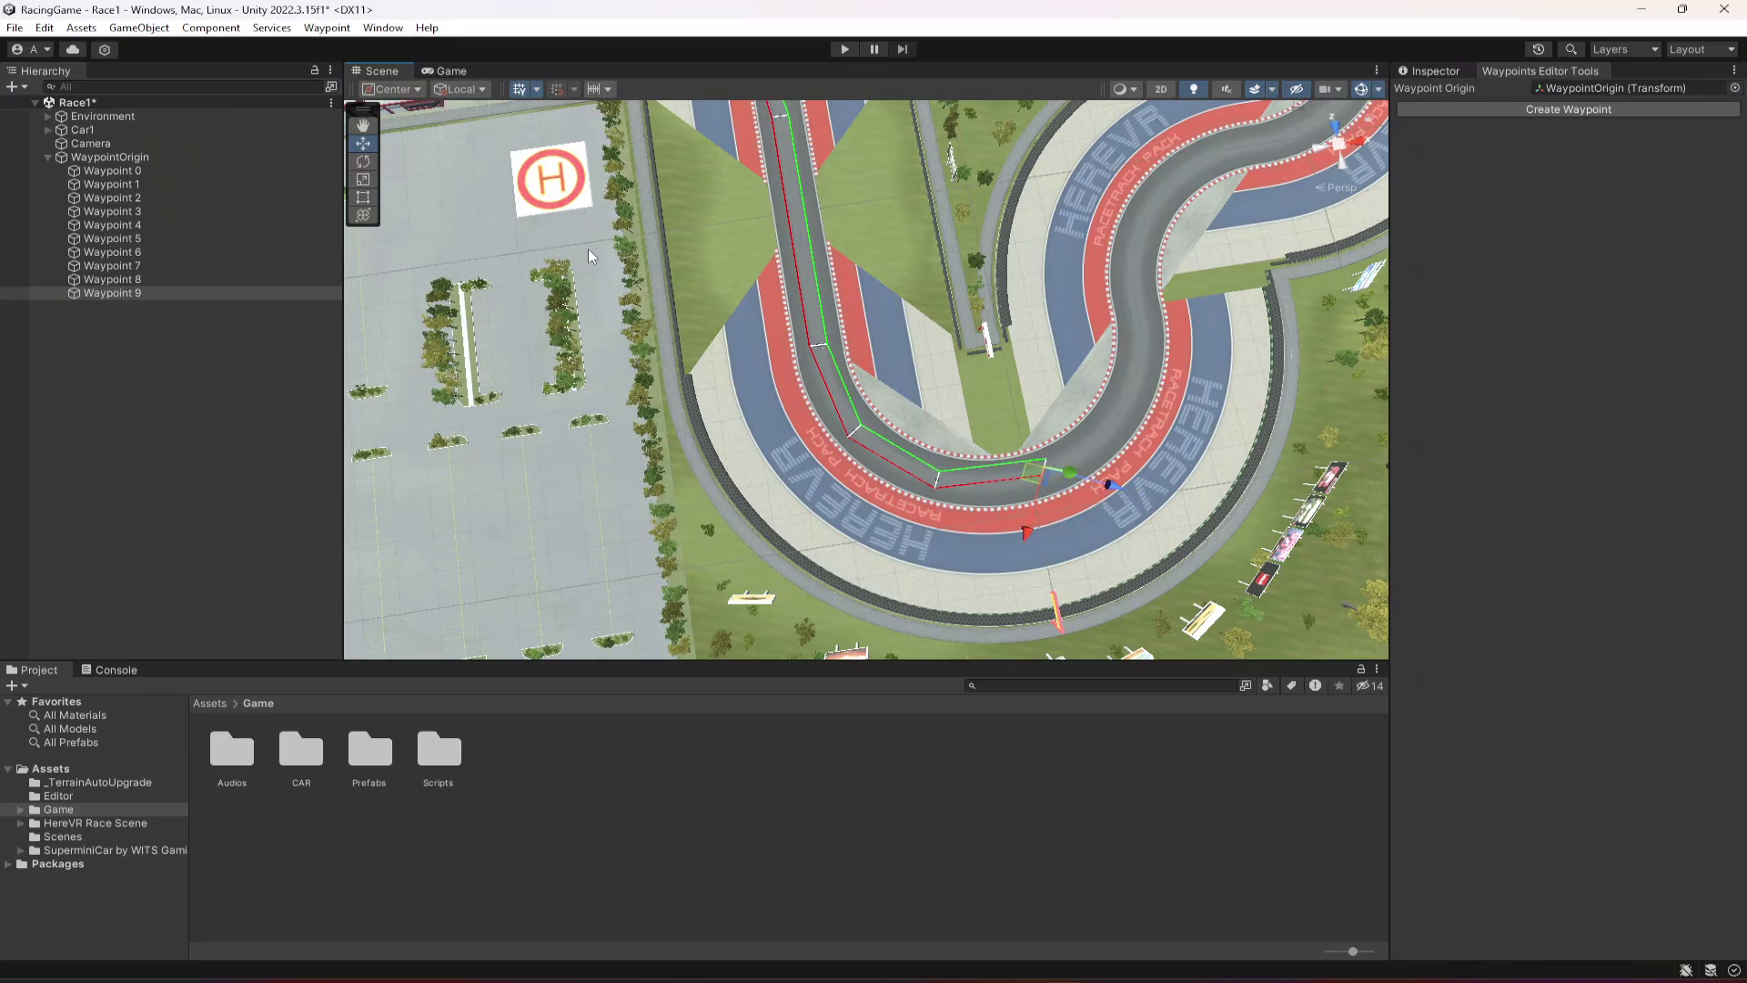
pyautogui.click(363, 161)
pyautogui.moveTo(1044, 534); pyautogui.dragTo(1144, 532)
pyautogui.press('w')
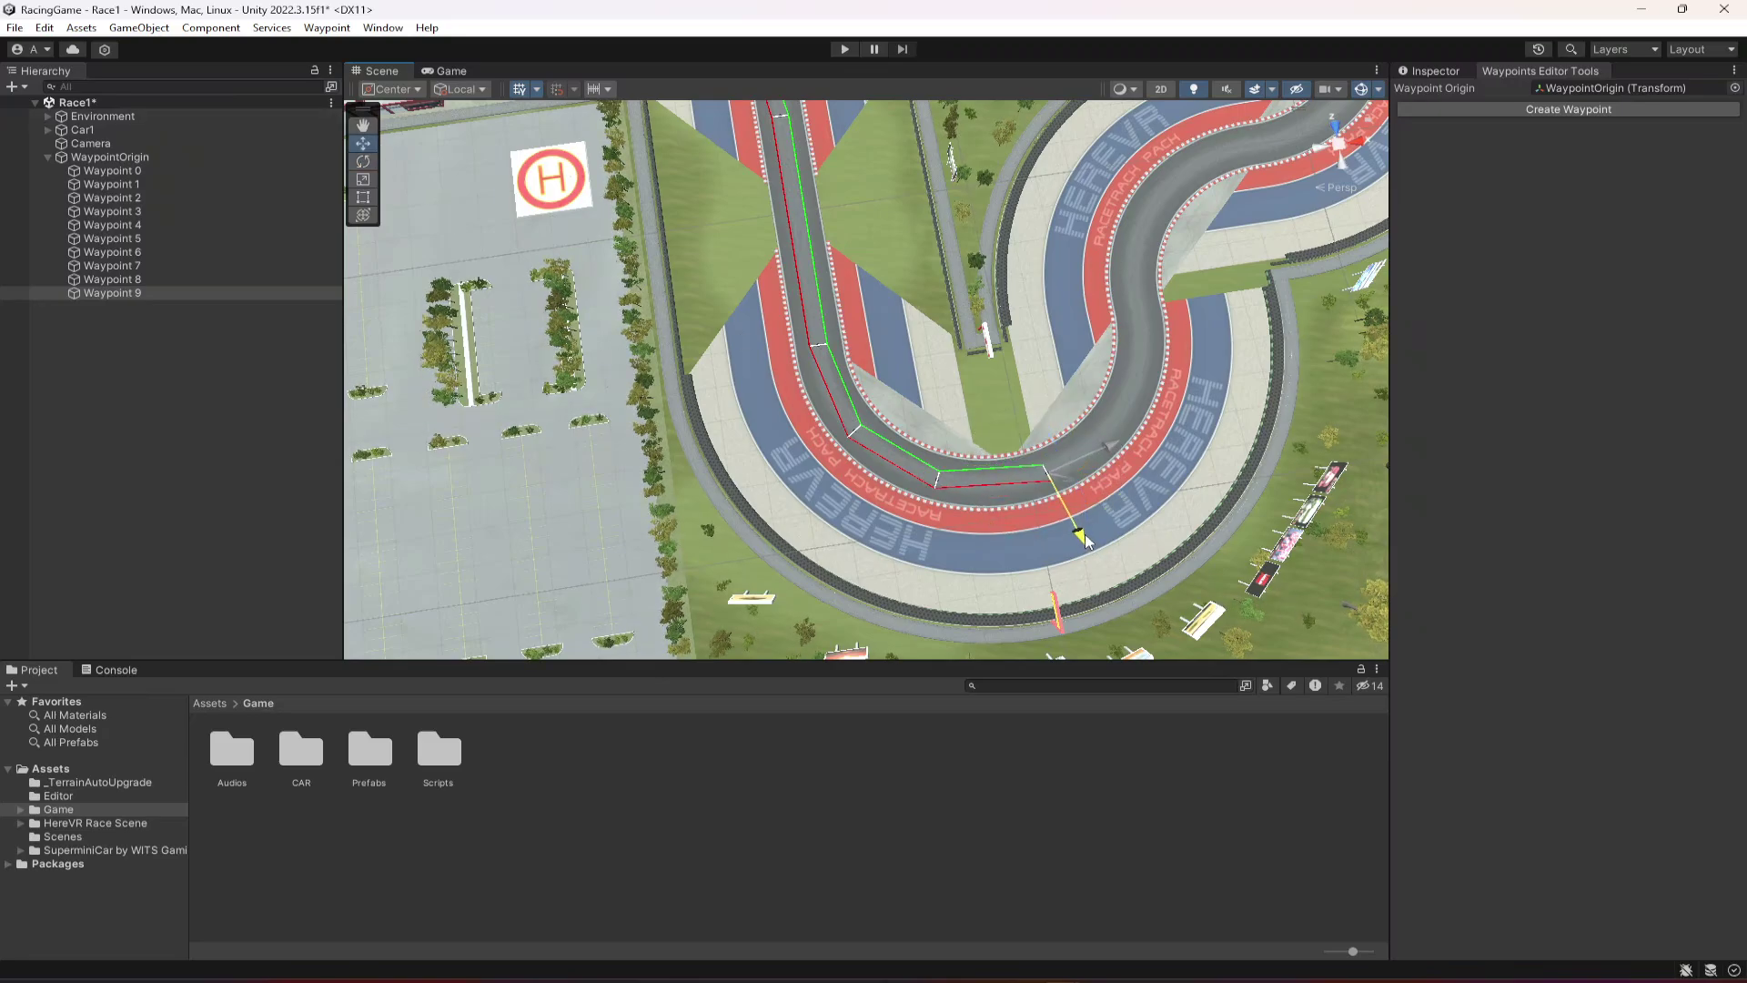
# Create Waypoint 10, move it around the second bend beyond Waypoint 9 and rotate it to follow the curve
pyautogui.keyDown('alt'); pyautogui.moveTo(1081, 535); pyautogui.dragTo(988, 533); pyautogui.keyUp('alt')
pyautogui.scroll(-3, 979, 553)
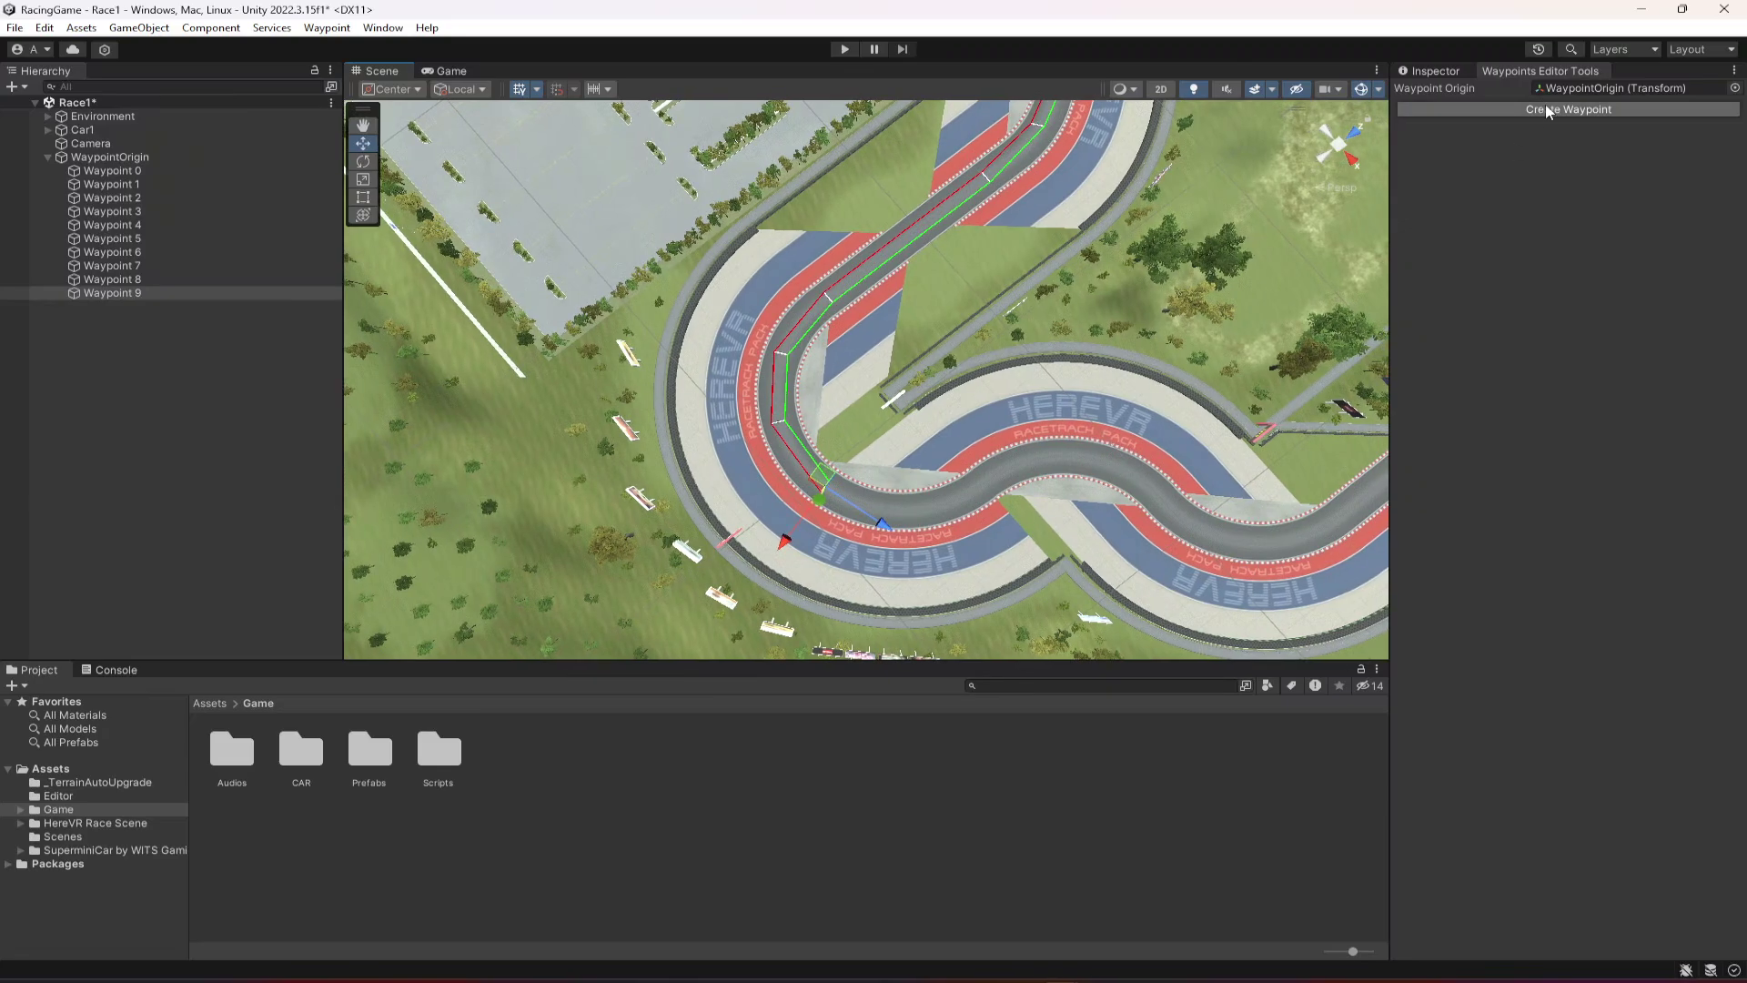
pyautogui.click(1545, 108)
pyautogui.moveTo(884, 530); pyautogui.dragTo(968, 571)
pyautogui.press('e')
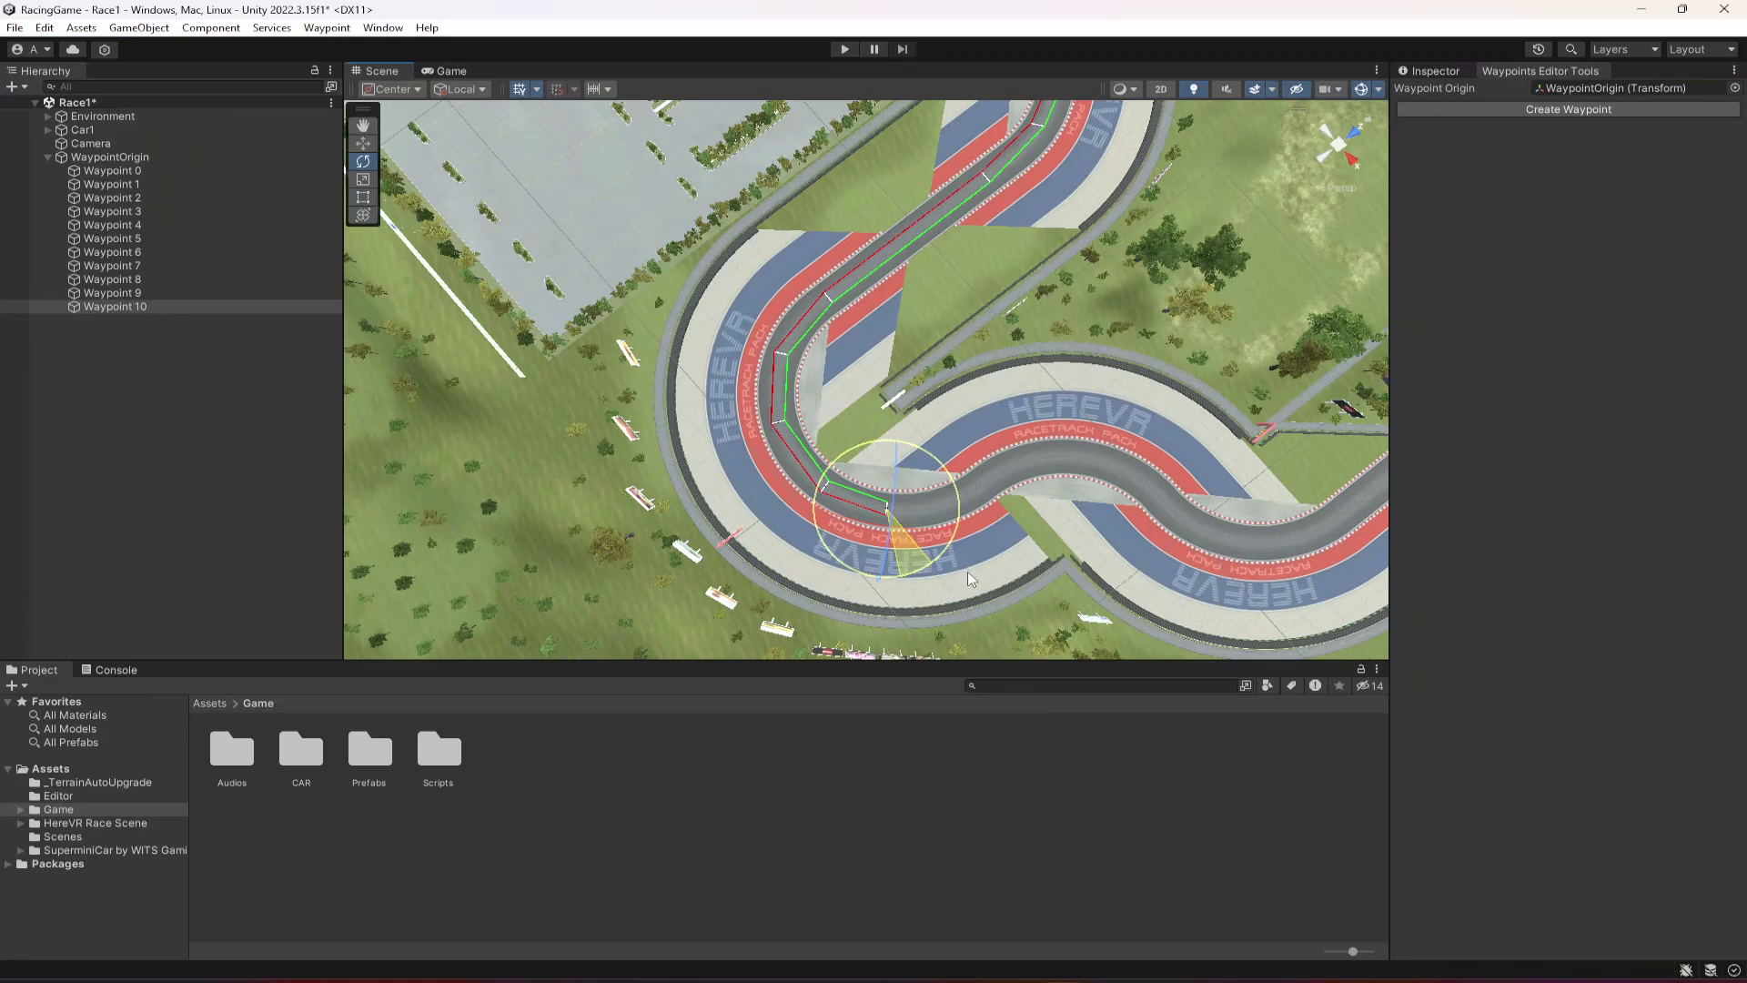
# Create Waypoint 11, place it on the road towards the second bend's exit and rotate it towards the next curve
pyautogui.click(358, 149)
pyautogui.click(1594, 110)
pyautogui.moveTo(960, 523); pyautogui.dragTo(1060, 526)
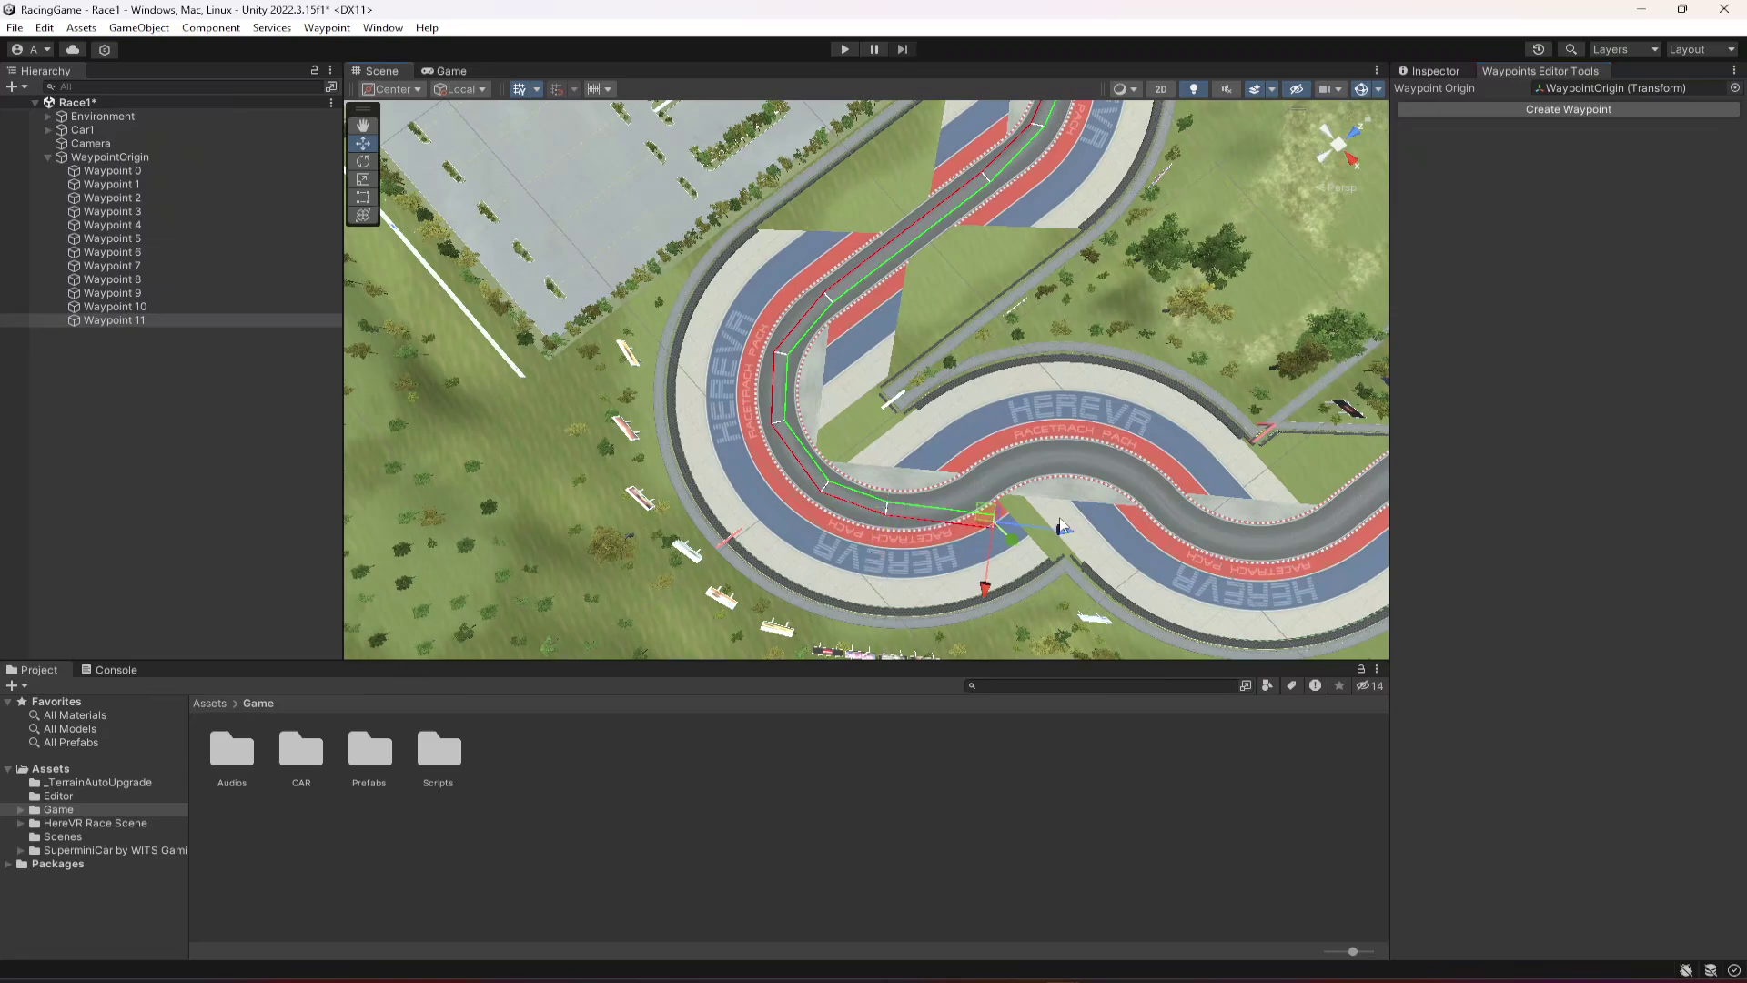
pyautogui.moveTo(983, 602); pyautogui.dragTo(1000, 553)
pyautogui.moveTo(1064, 504); pyautogui.dragTo(951, 568)
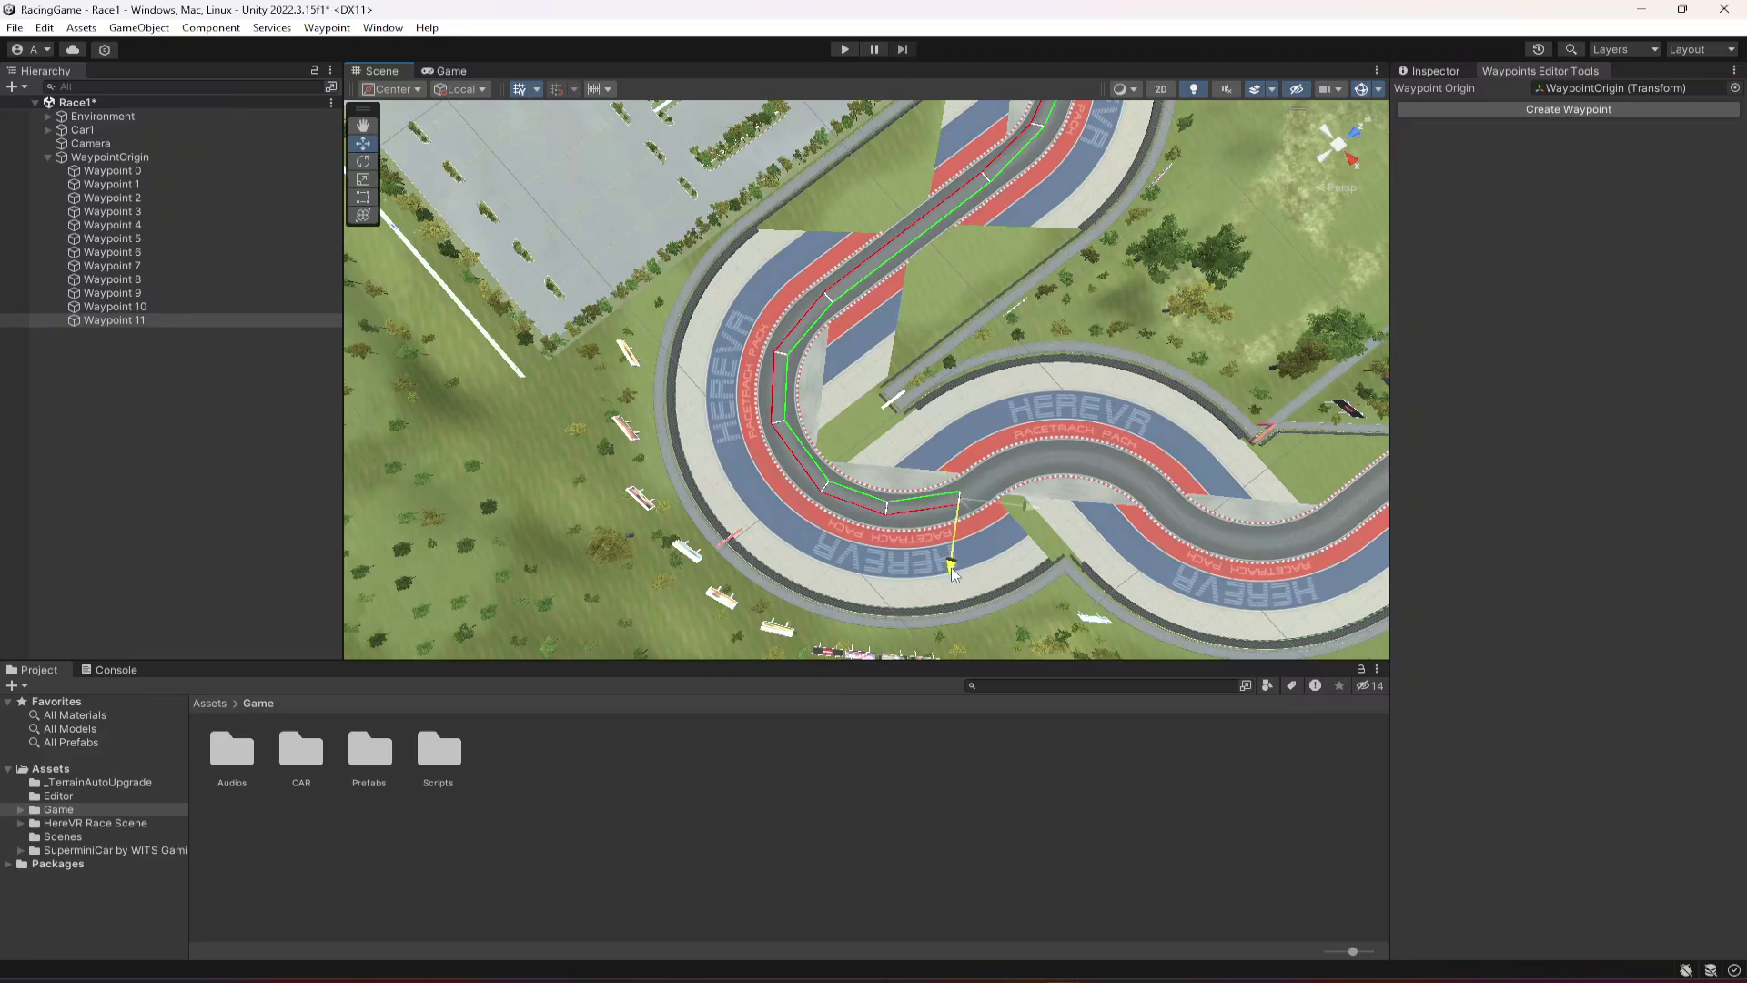
pyautogui.press('e')
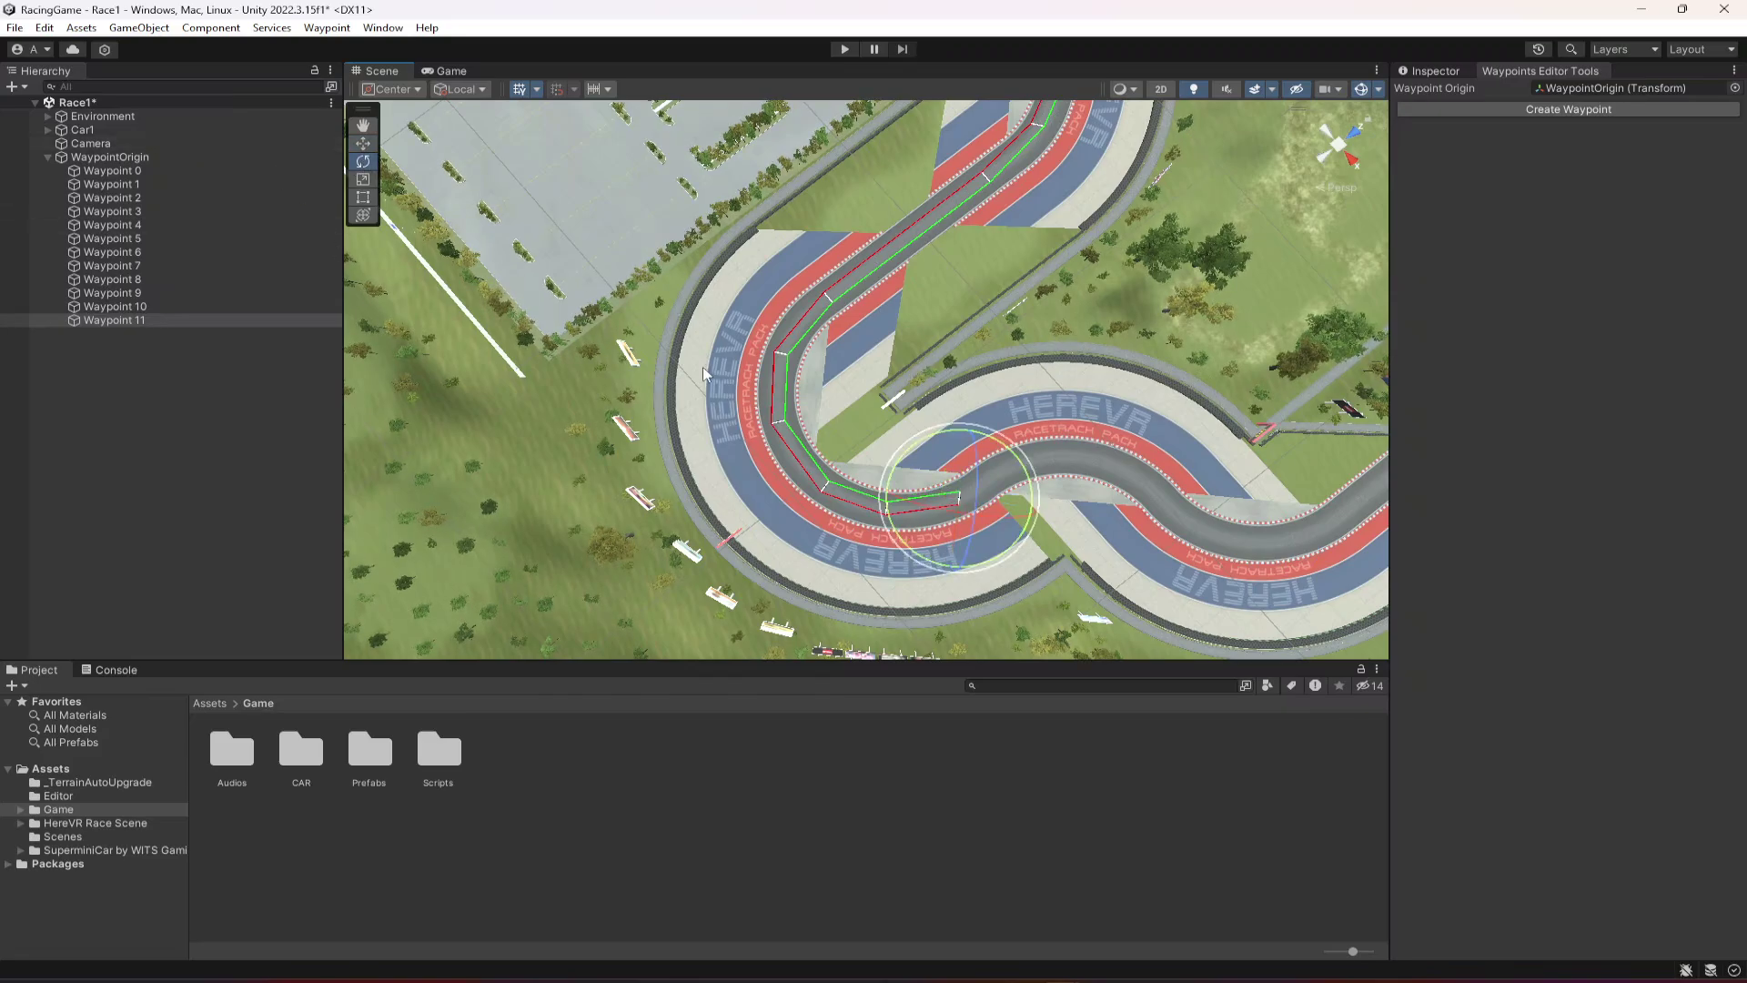
pyautogui.moveTo(932, 568); pyautogui.dragTo(1022, 570)
# Create Waypoint 12, place it where the road enters the third bend and rotate it to follow the curve
pyautogui.click(362, 143)
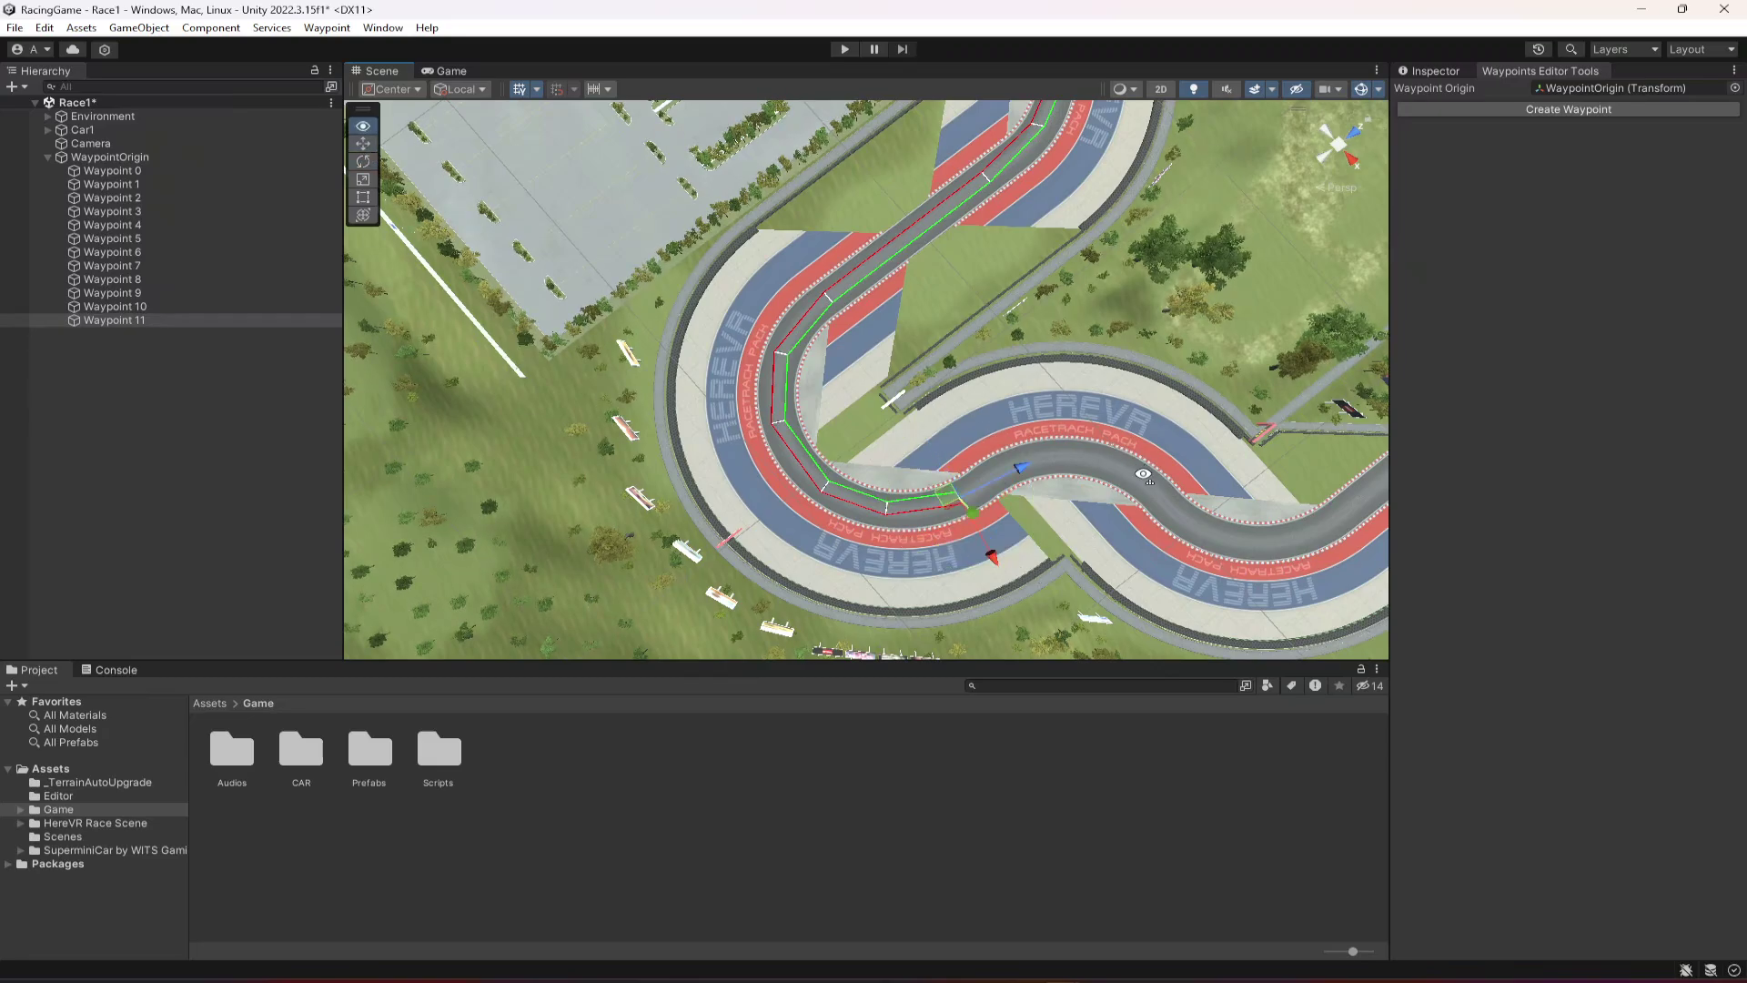
pyautogui.moveTo(1141, 469); pyautogui.dragTo(1139, 478, button='right')
pyautogui.moveTo(1138, 478); pyautogui.dragTo(905, 469, button='middle')
pyautogui.moveTo(904, 463); pyautogui.dragTo(914, 475, button='right')
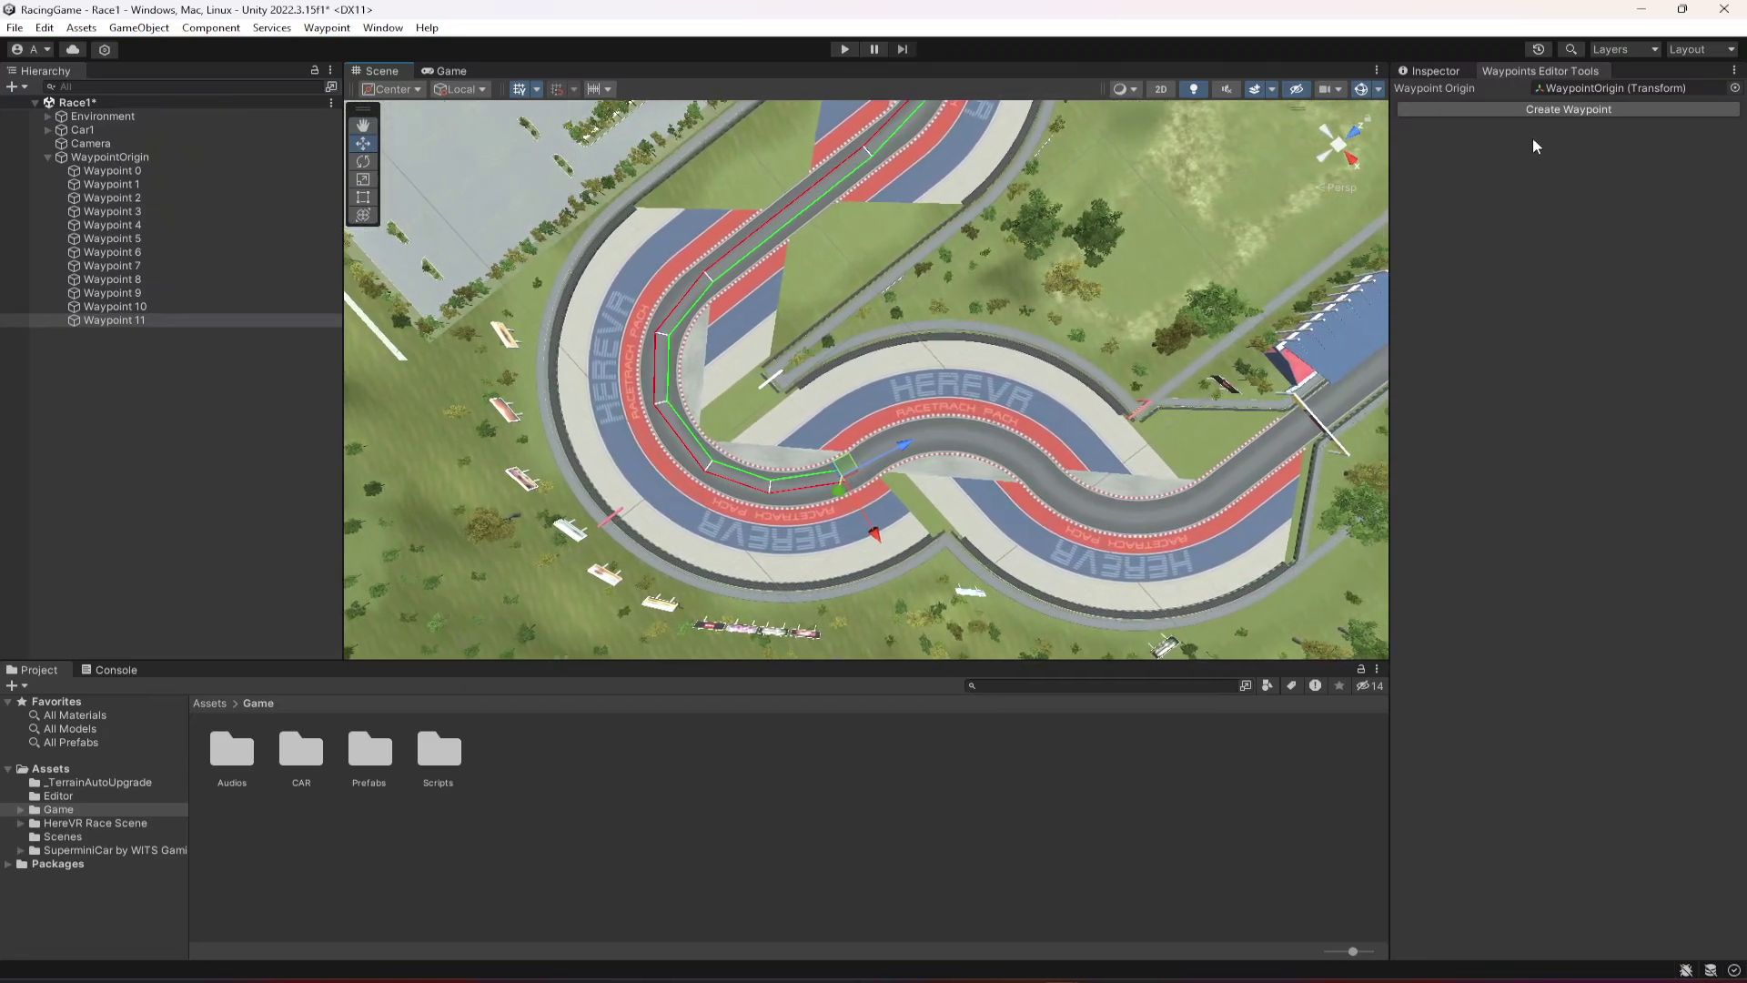
pyautogui.click(1536, 110)
pyautogui.click(1568, 109)
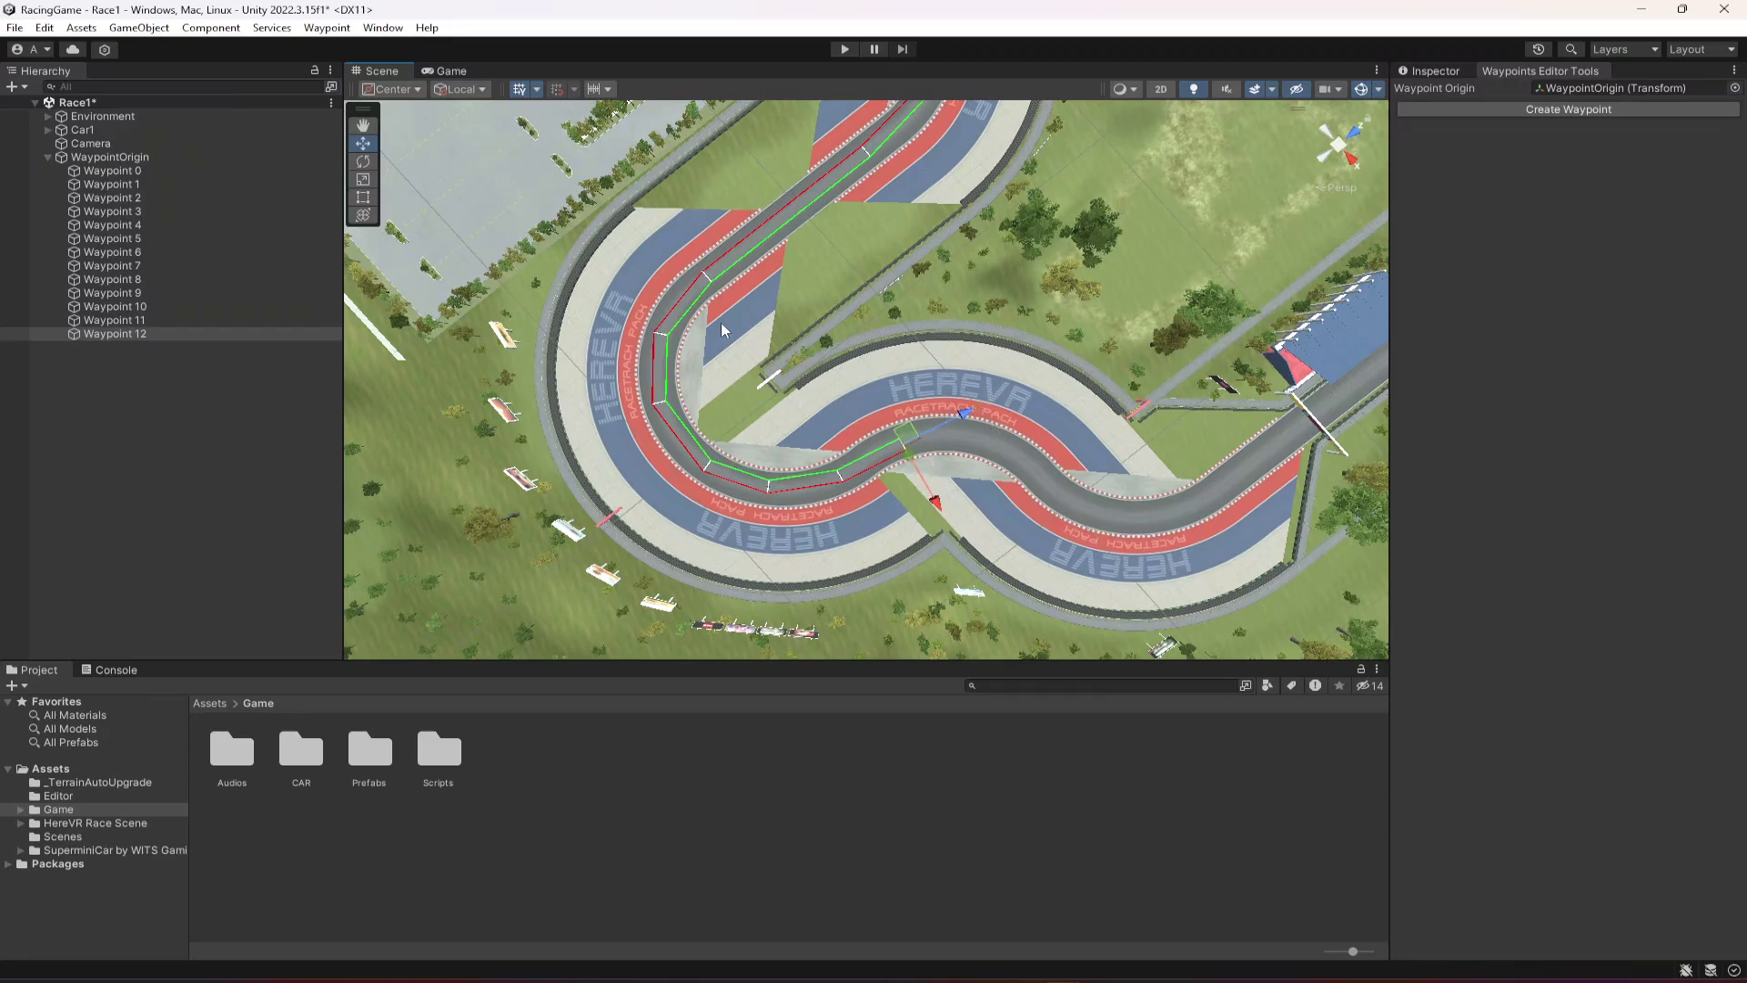
pyautogui.click(363, 161)
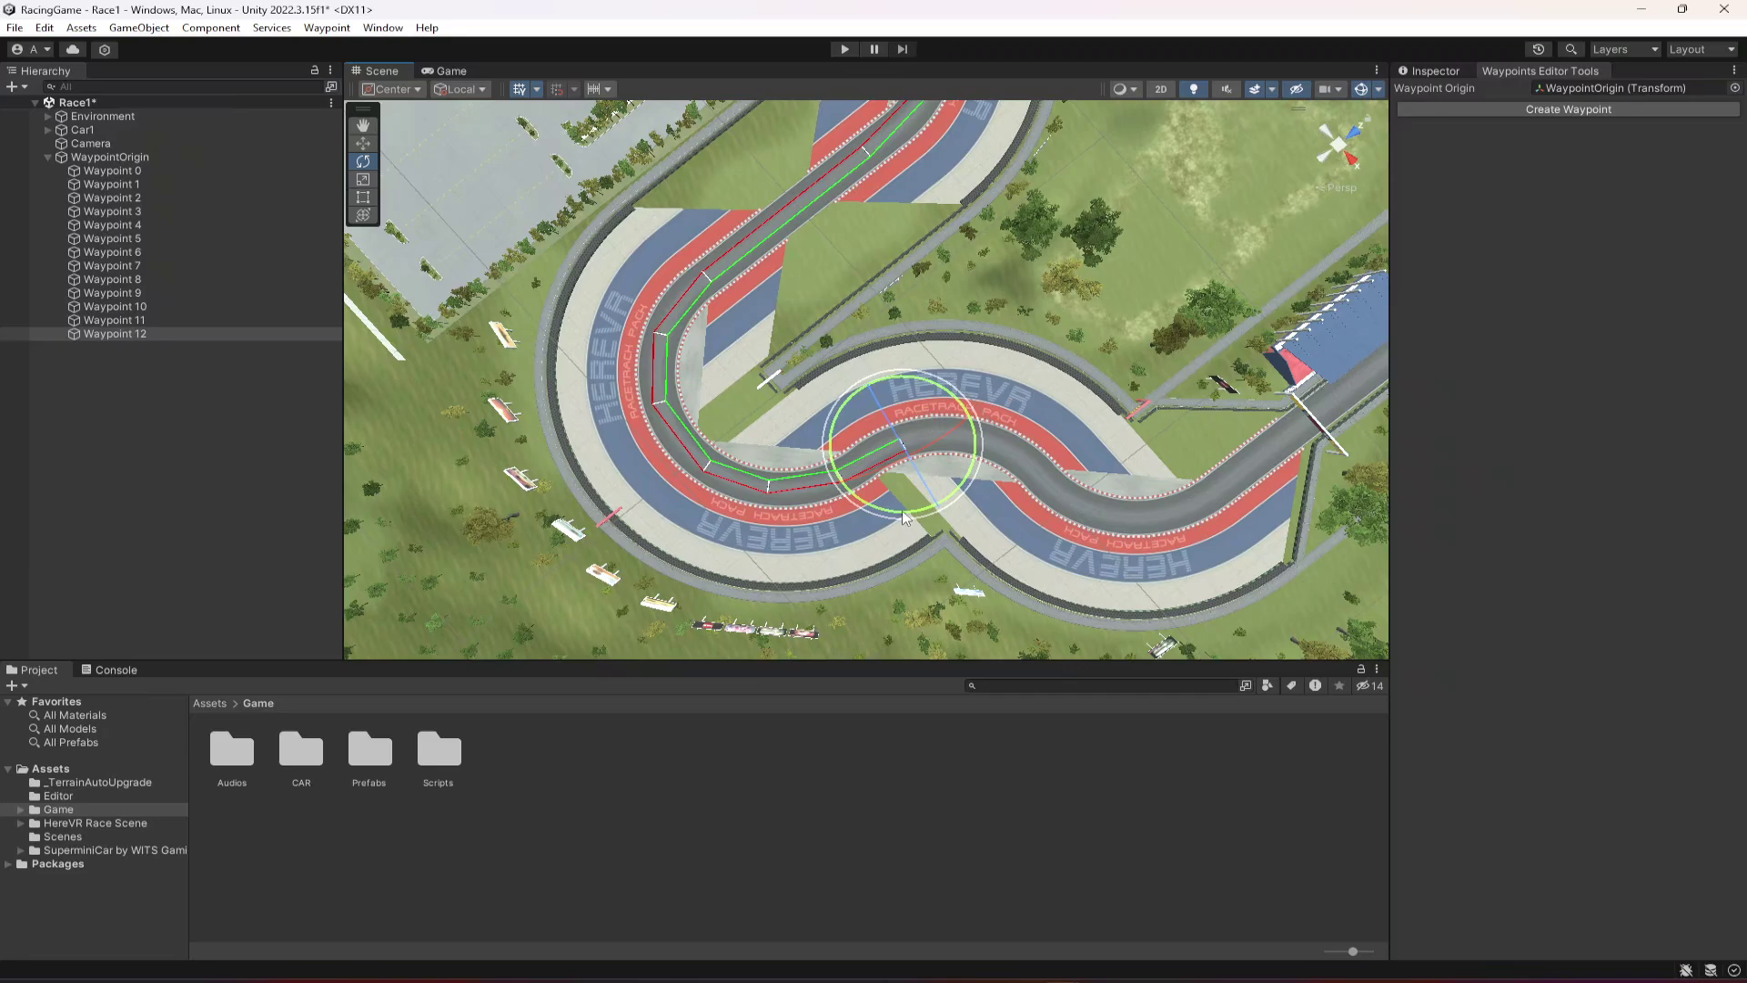
pyautogui.moveTo(903, 508); pyautogui.dragTo(868, 515)
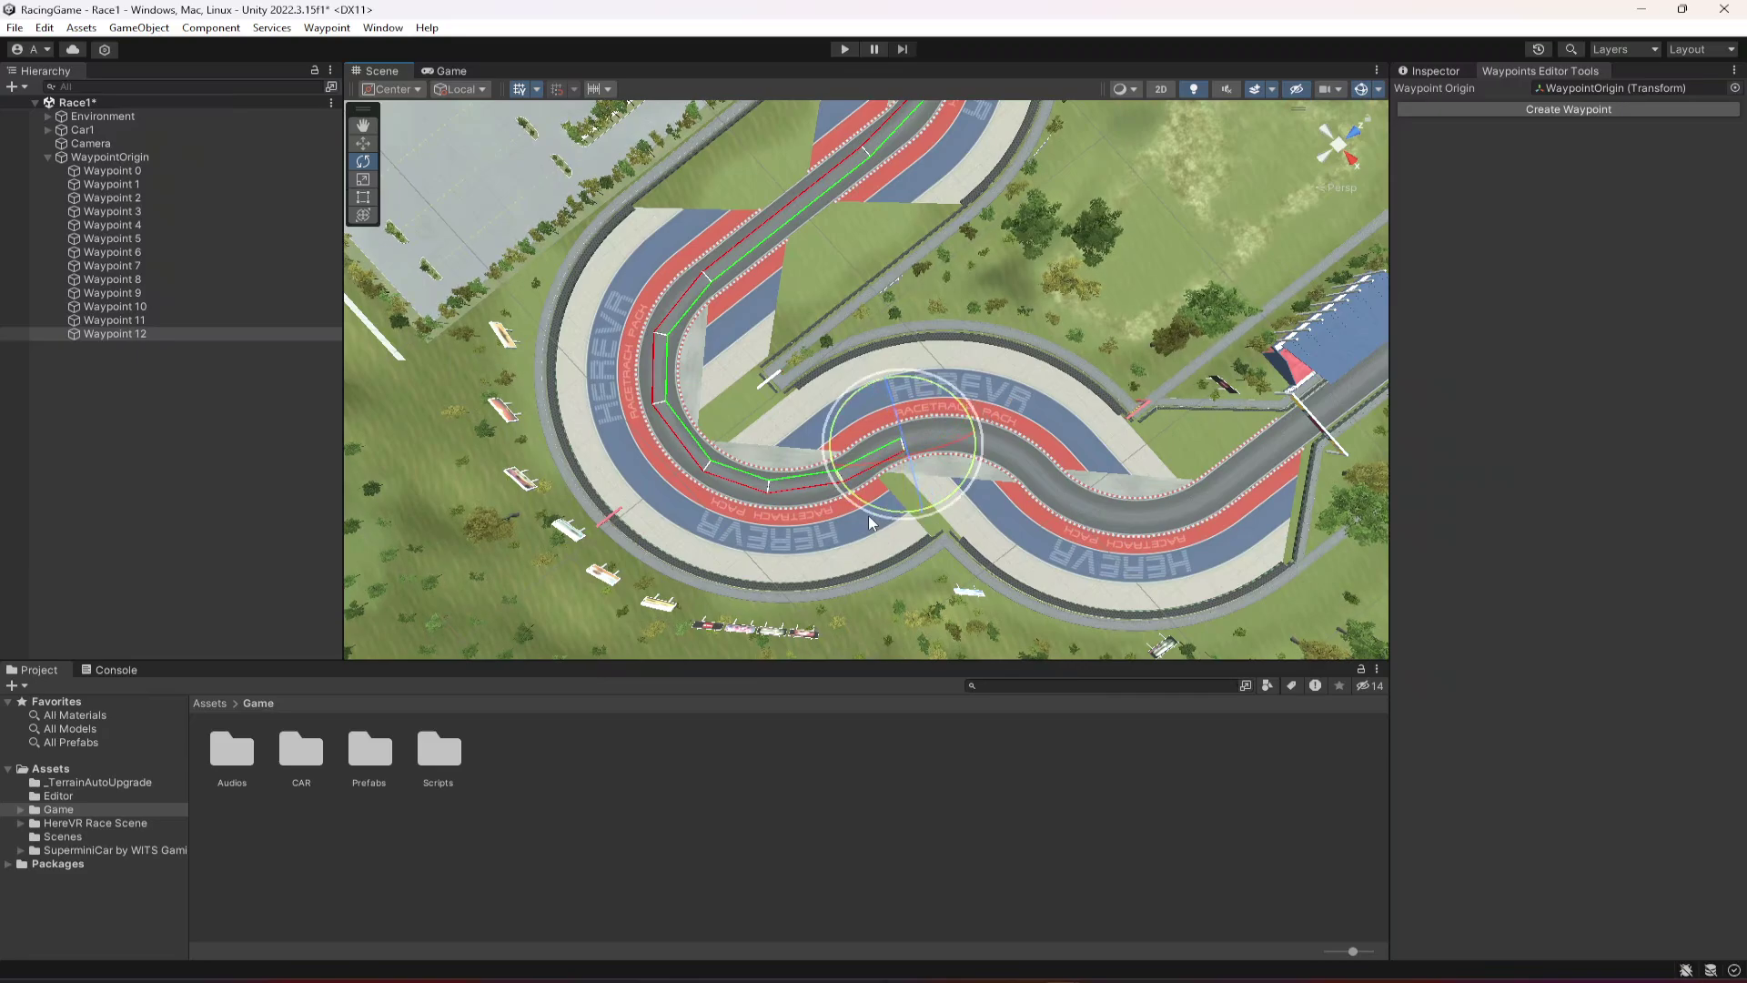
# Create Waypoint 13, move it to the middle of the third bend and rotate it across the road
pyautogui.click(364, 144)
pyautogui.click(1567, 109)
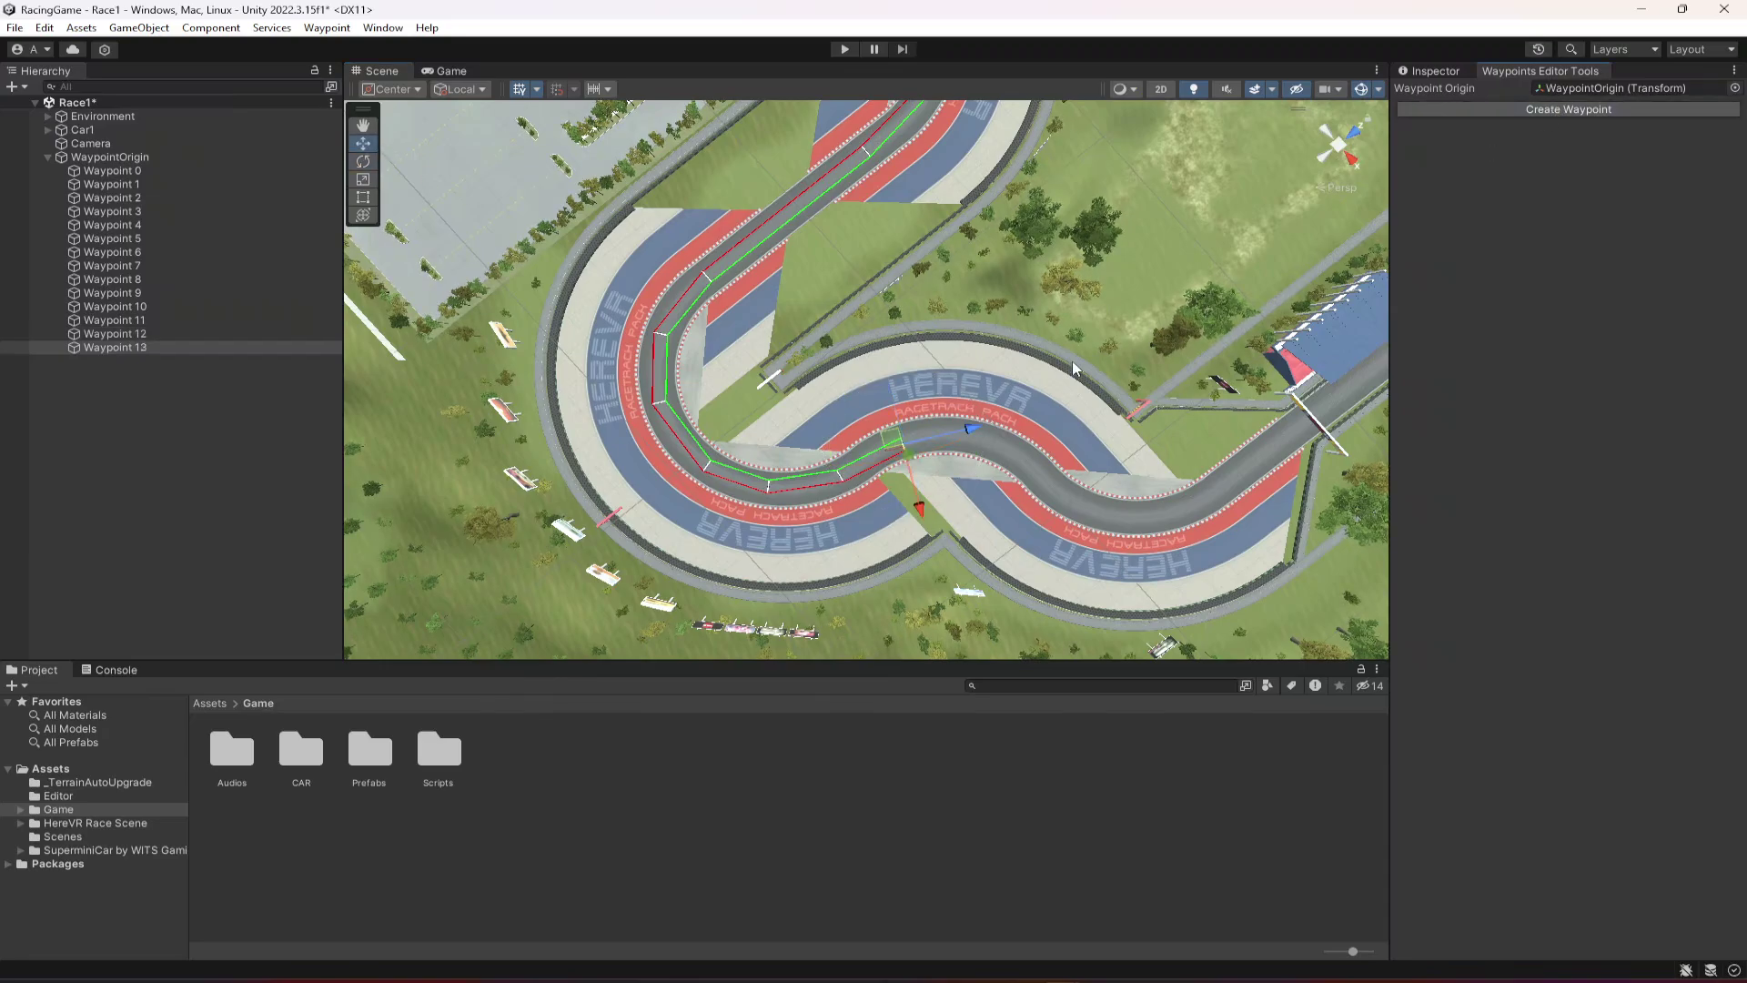
pyautogui.moveTo(974, 431); pyautogui.dragTo(997, 474)
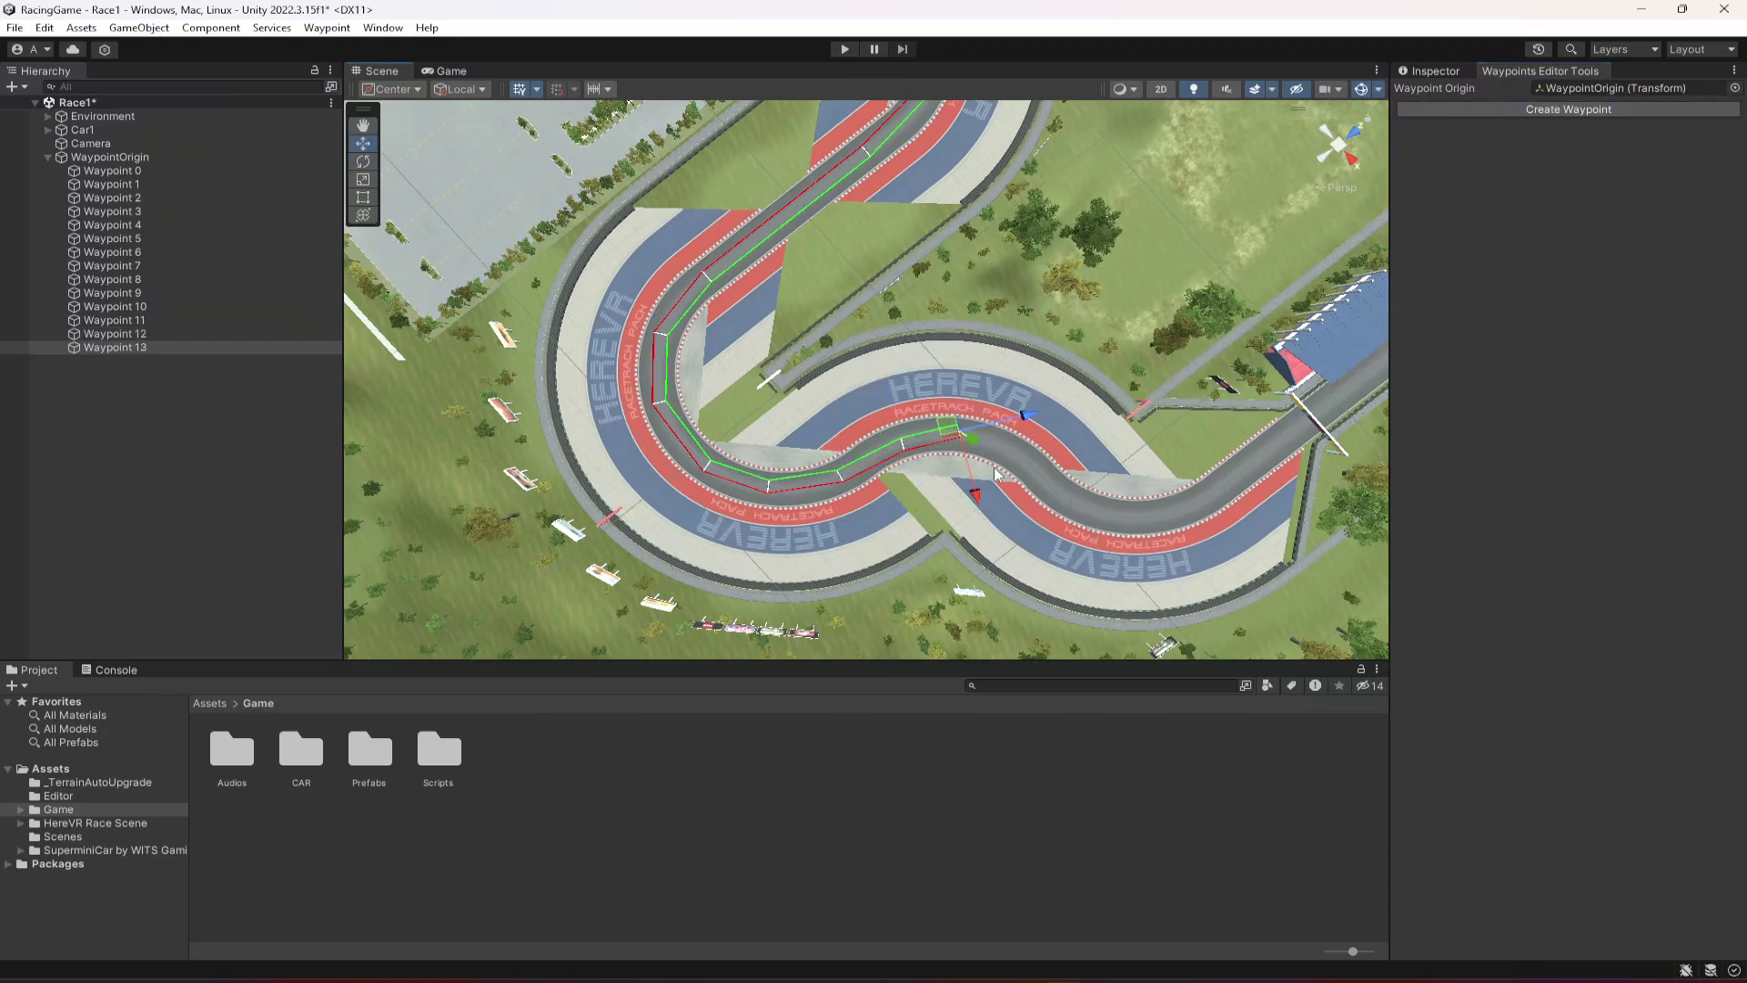
pyautogui.click(978, 513)
pyautogui.click(157, 348)
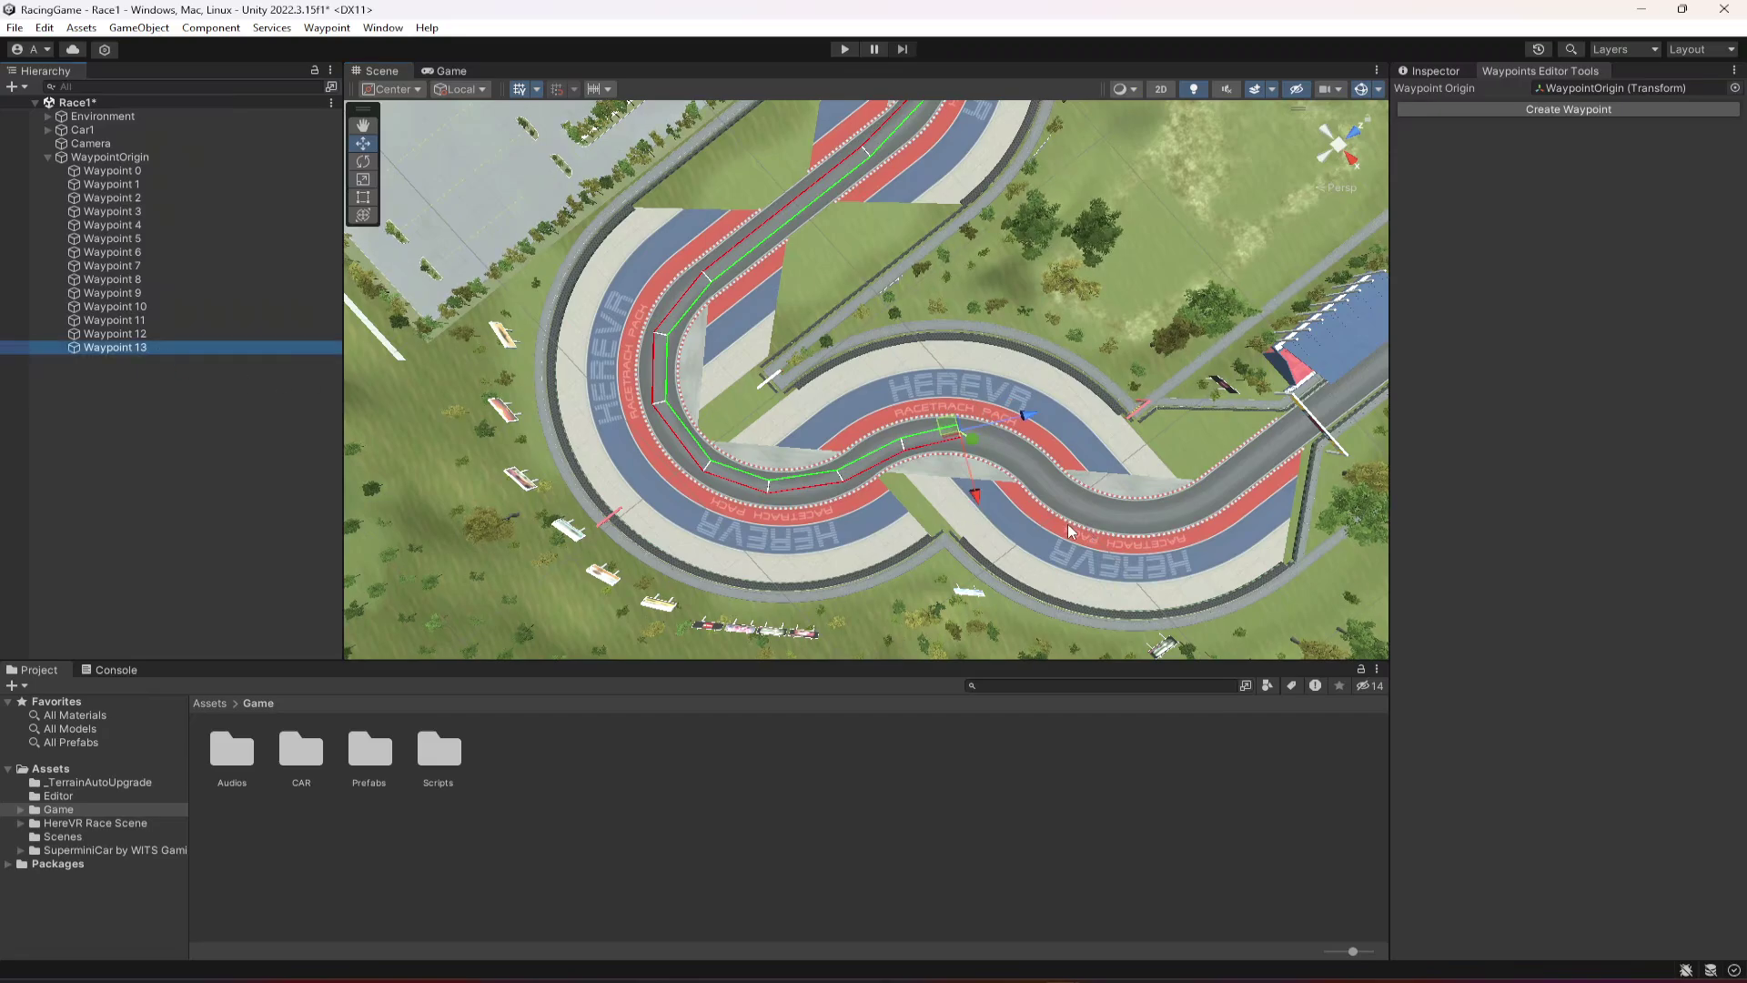
pyautogui.click(982, 505)
pyautogui.press('e')
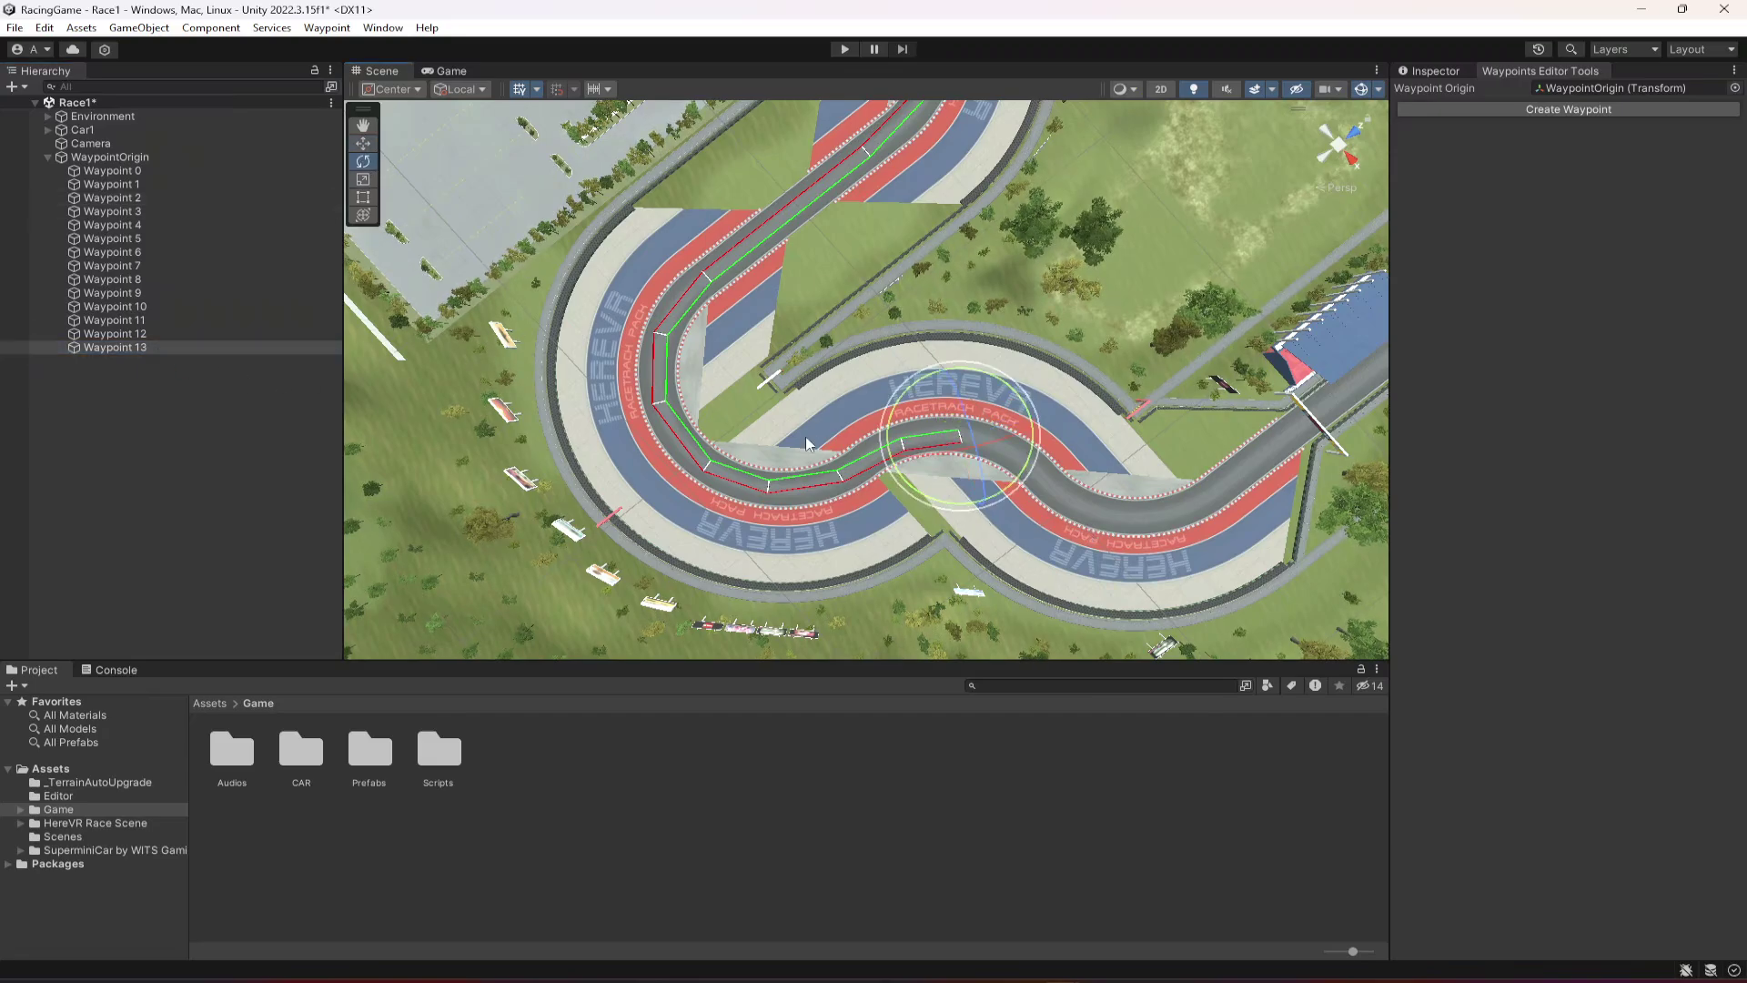
pyautogui.moveTo(952, 508); pyautogui.dragTo(897, 506)
# Create Waypoint 14, place it on the road leaving the third bend and rotate it in line with the descending curve
pyautogui.click(363, 143)
pyautogui.click(1592, 110)
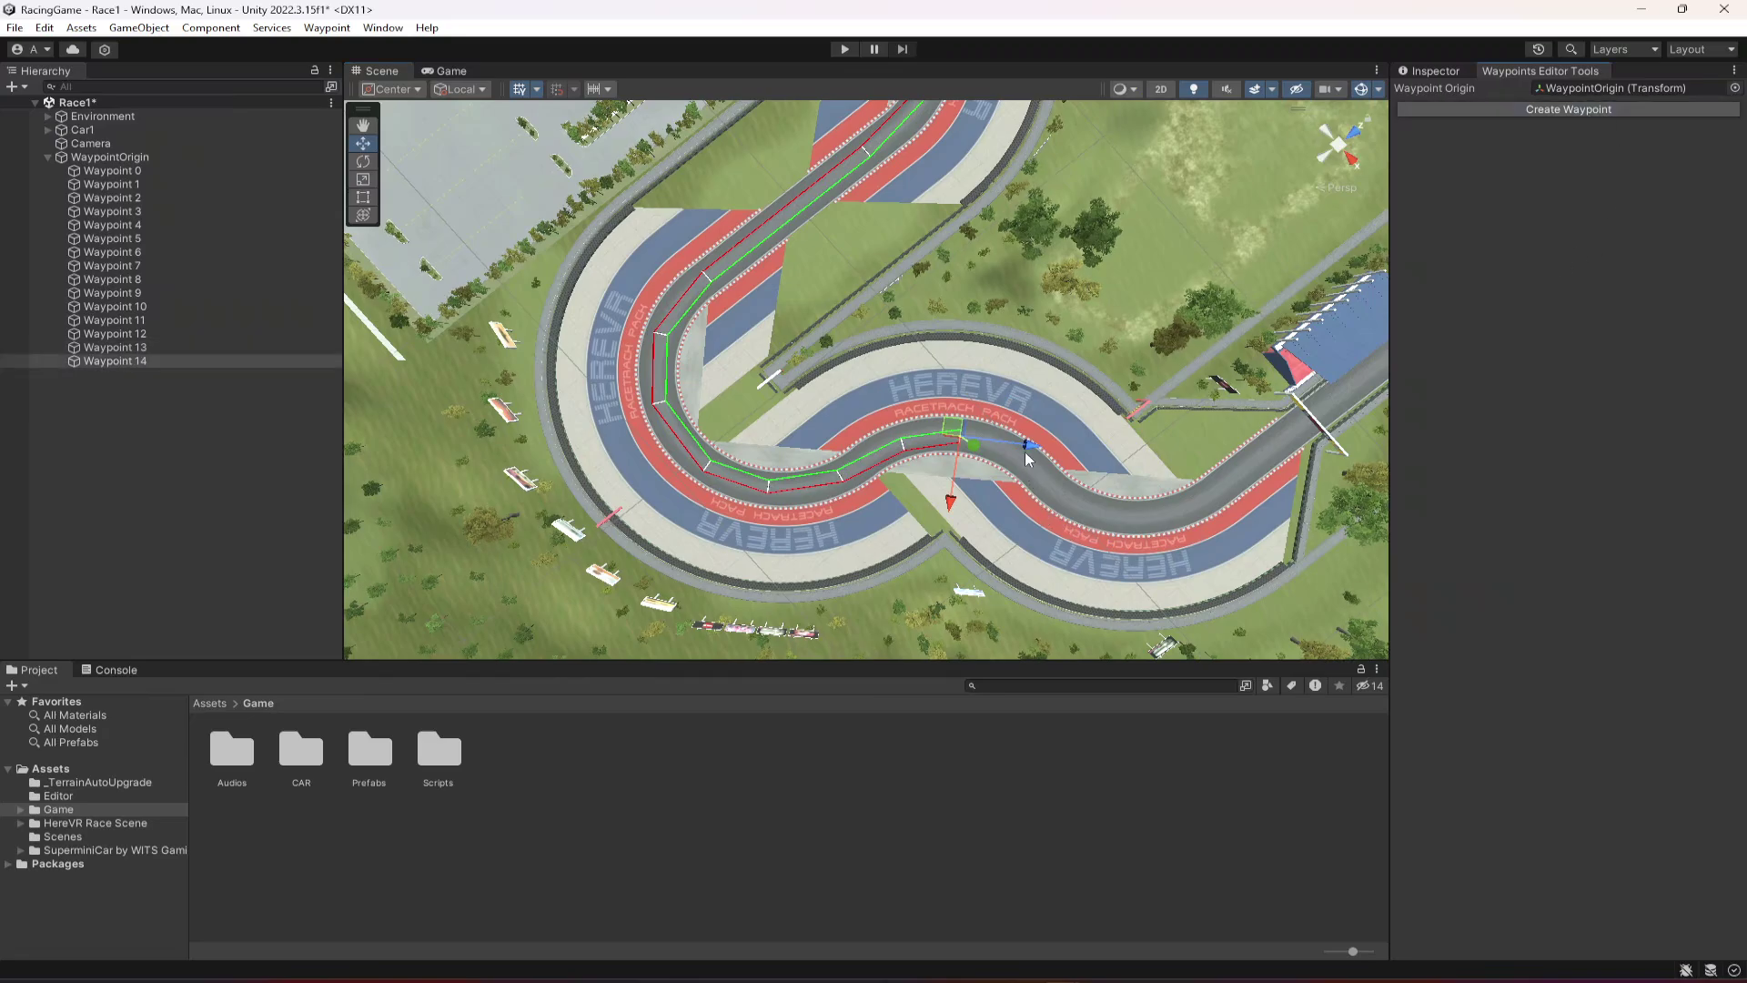
pyautogui.moveTo(1013, 515); pyautogui.dragTo(1015, 535)
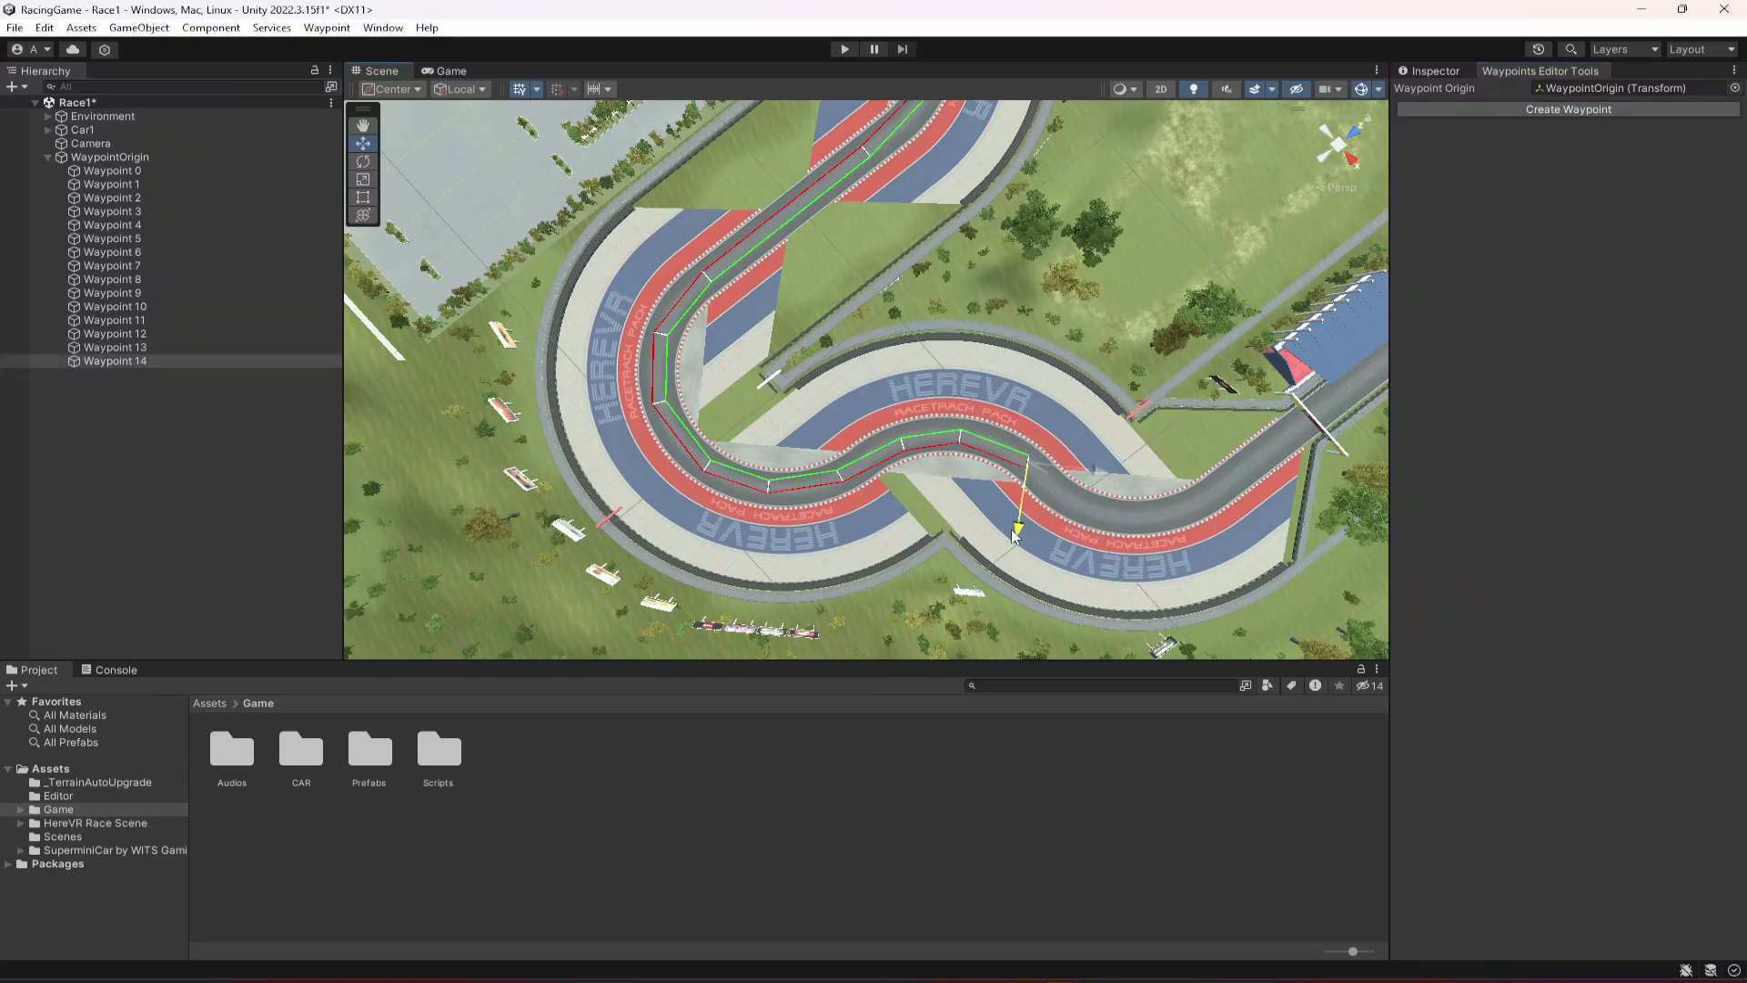
pyautogui.press('e')
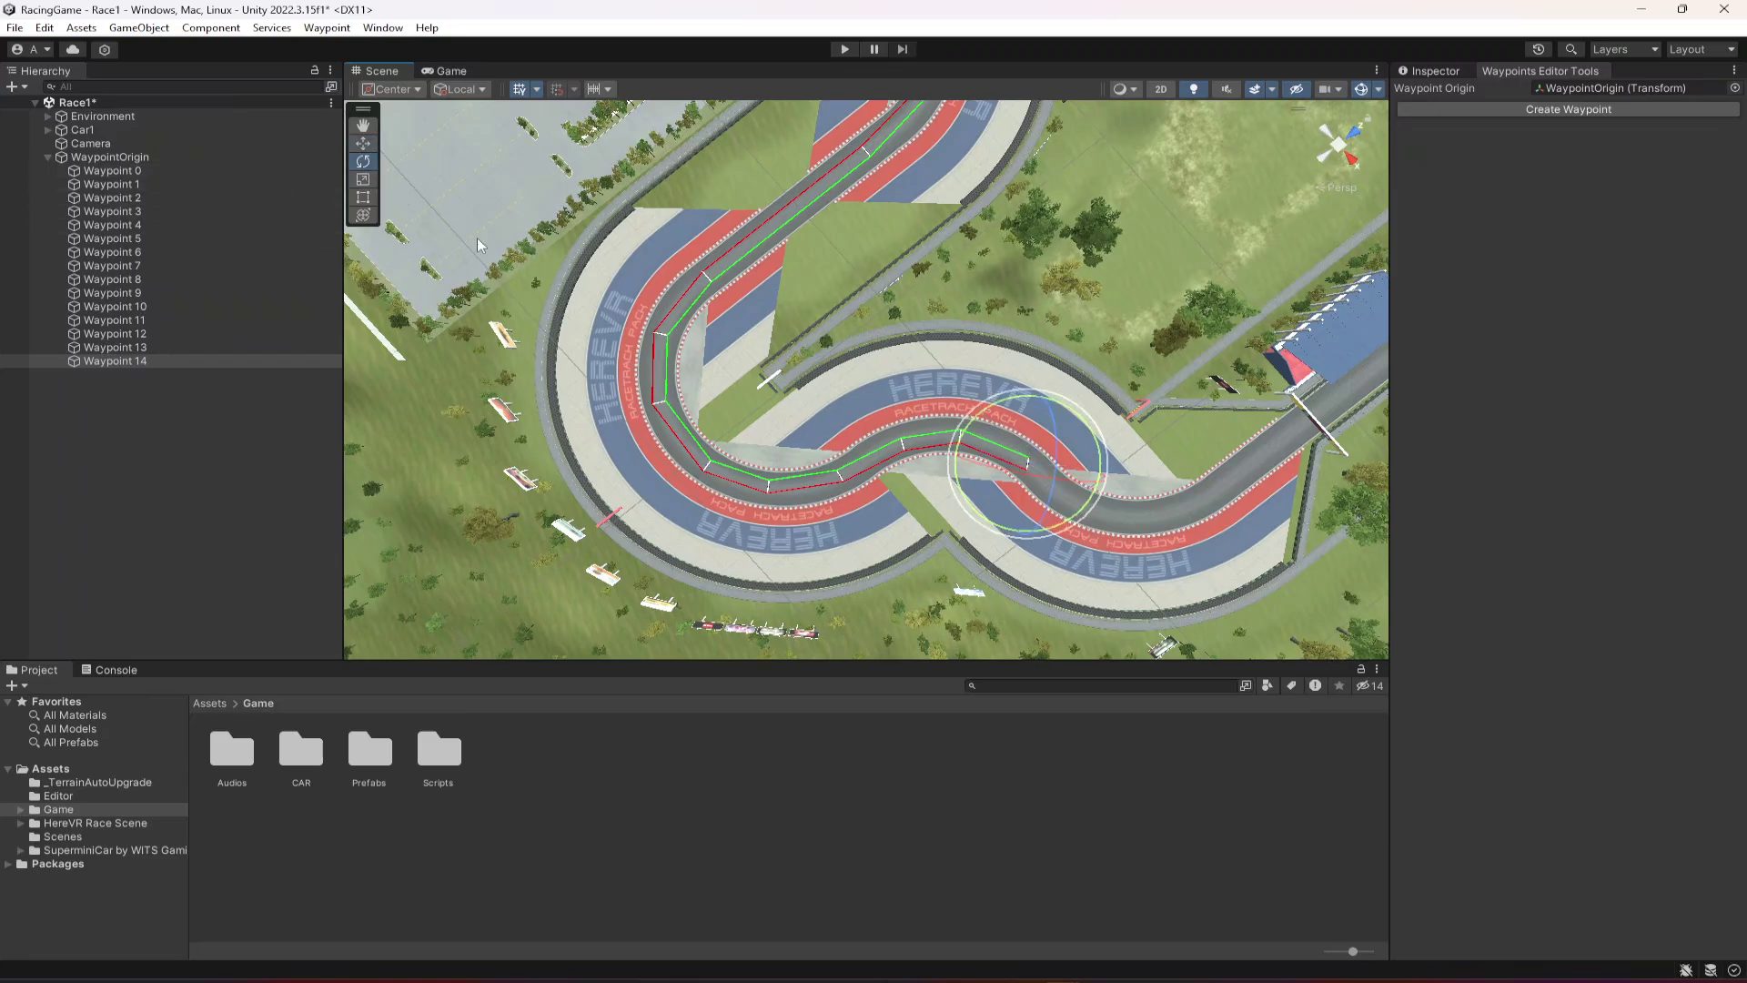
pyautogui.moveTo(1013, 535); pyautogui.dragTo(932, 513)
# Create Waypoint 15, place it on the road at the fourth bend's entry and rotate it to follow the curve
pyautogui.click(364, 144)
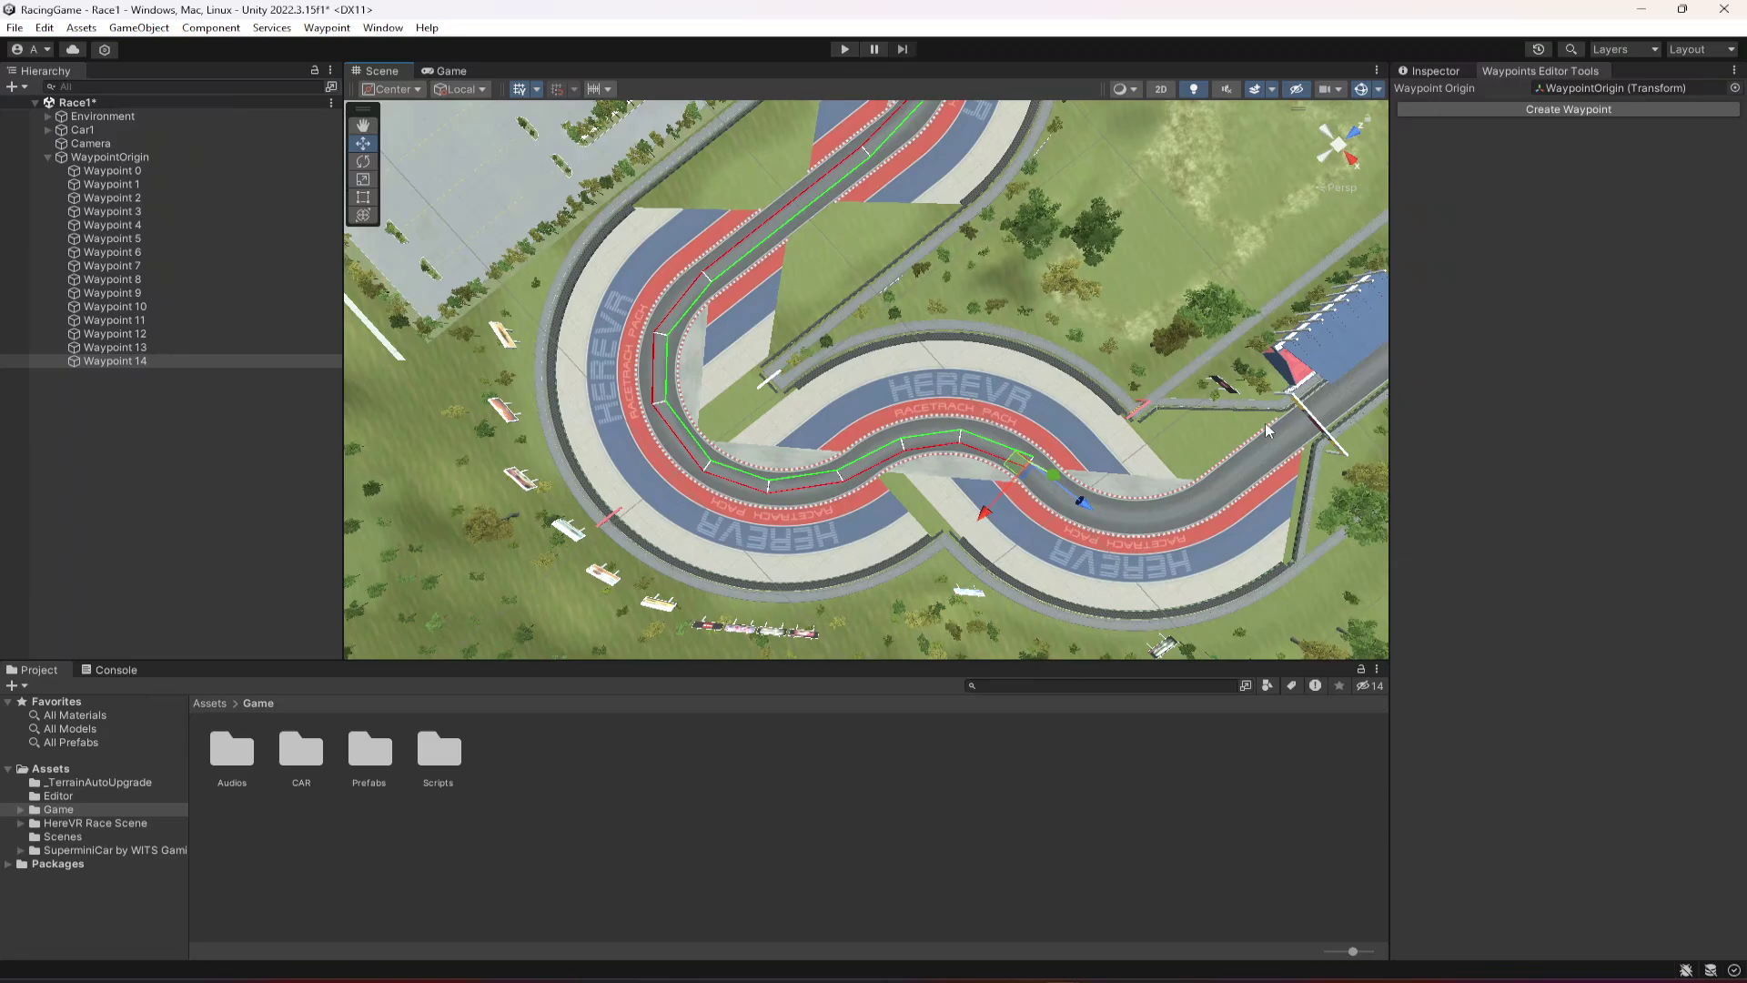
pyautogui.click(1538, 109)
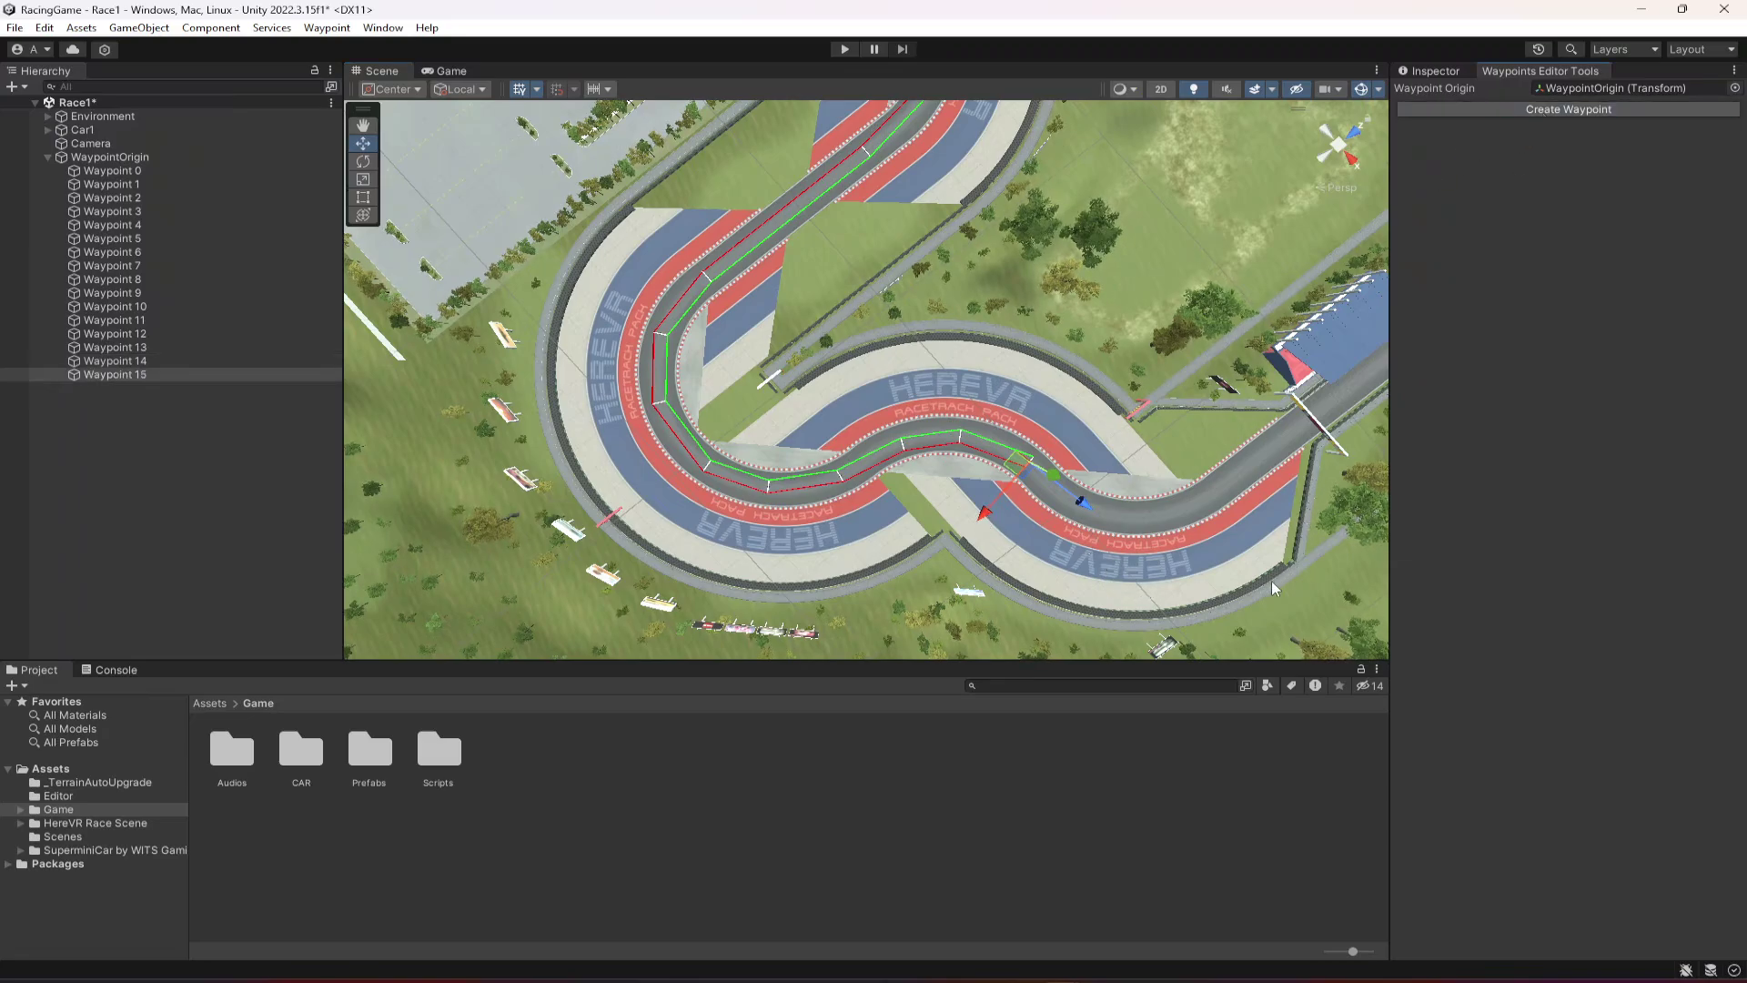
pyautogui.moveTo(1081, 503); pyautogui.dragTo(1148, 550)
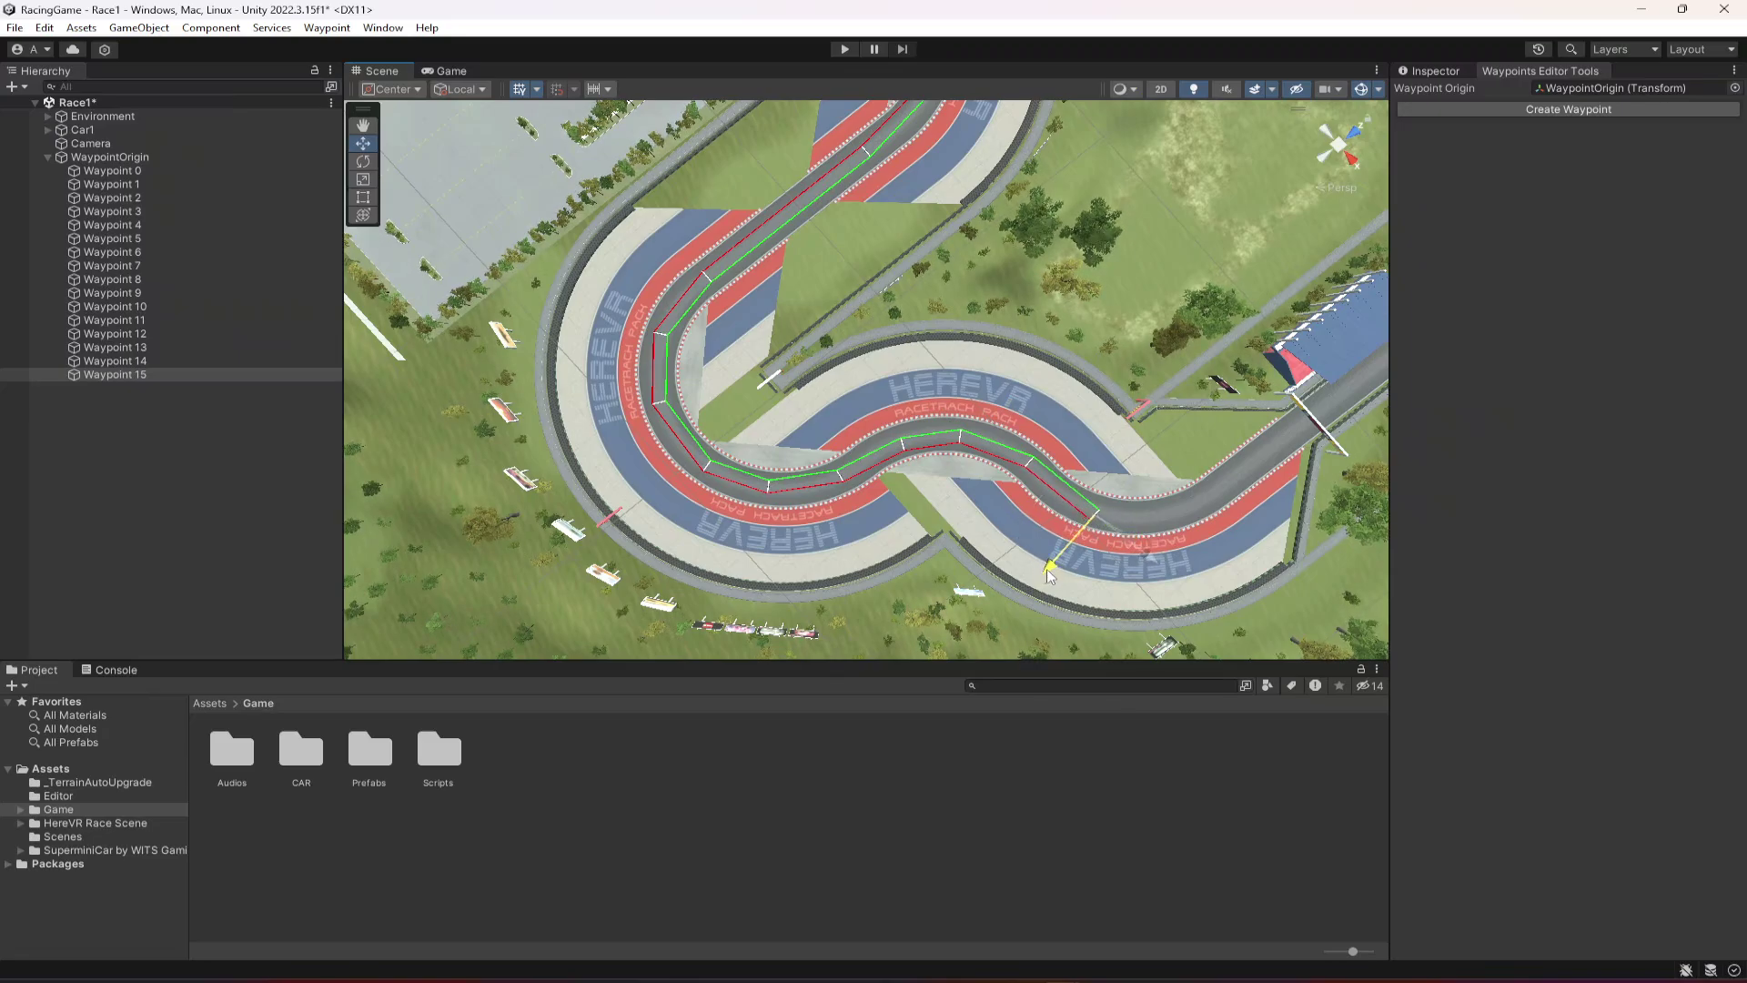
pyautogui.click(363, 161)
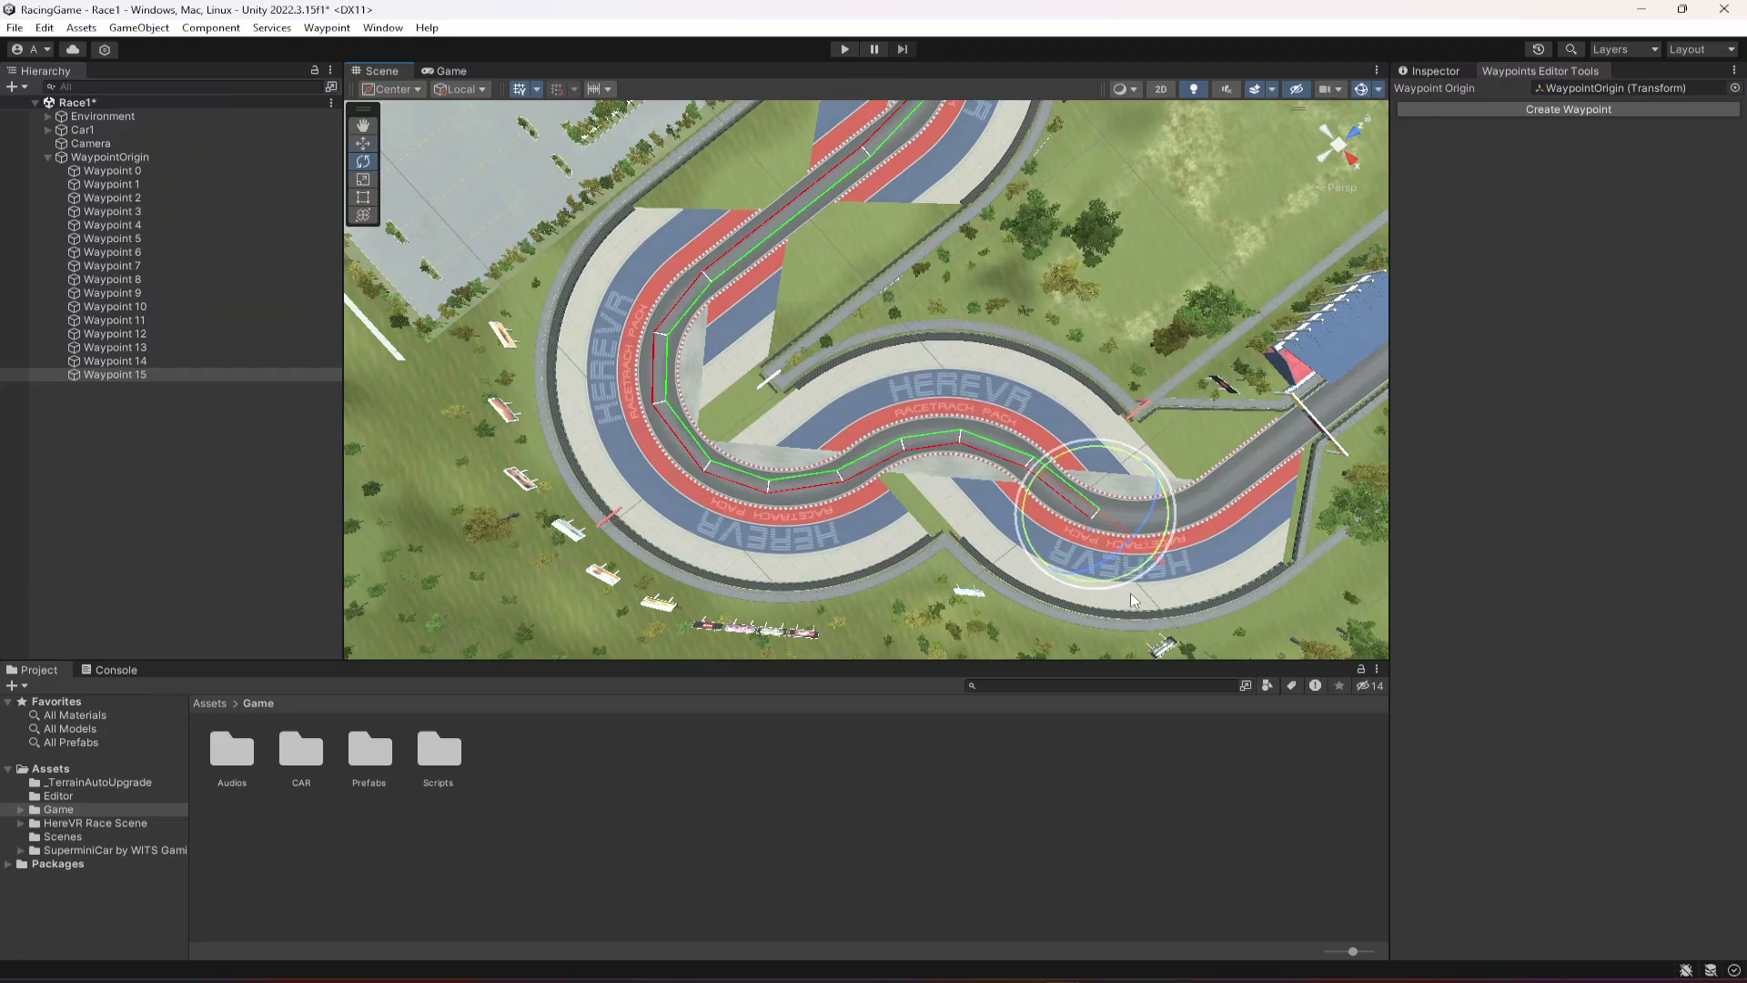
pyautogui.moveTo(1128, 585); pyautogui.dragTo(1161, 583)
# Create Waypoint 16, move it to the middle of the fourth bend and rotate it towards the following straight
pyautogui.click(367, 148)
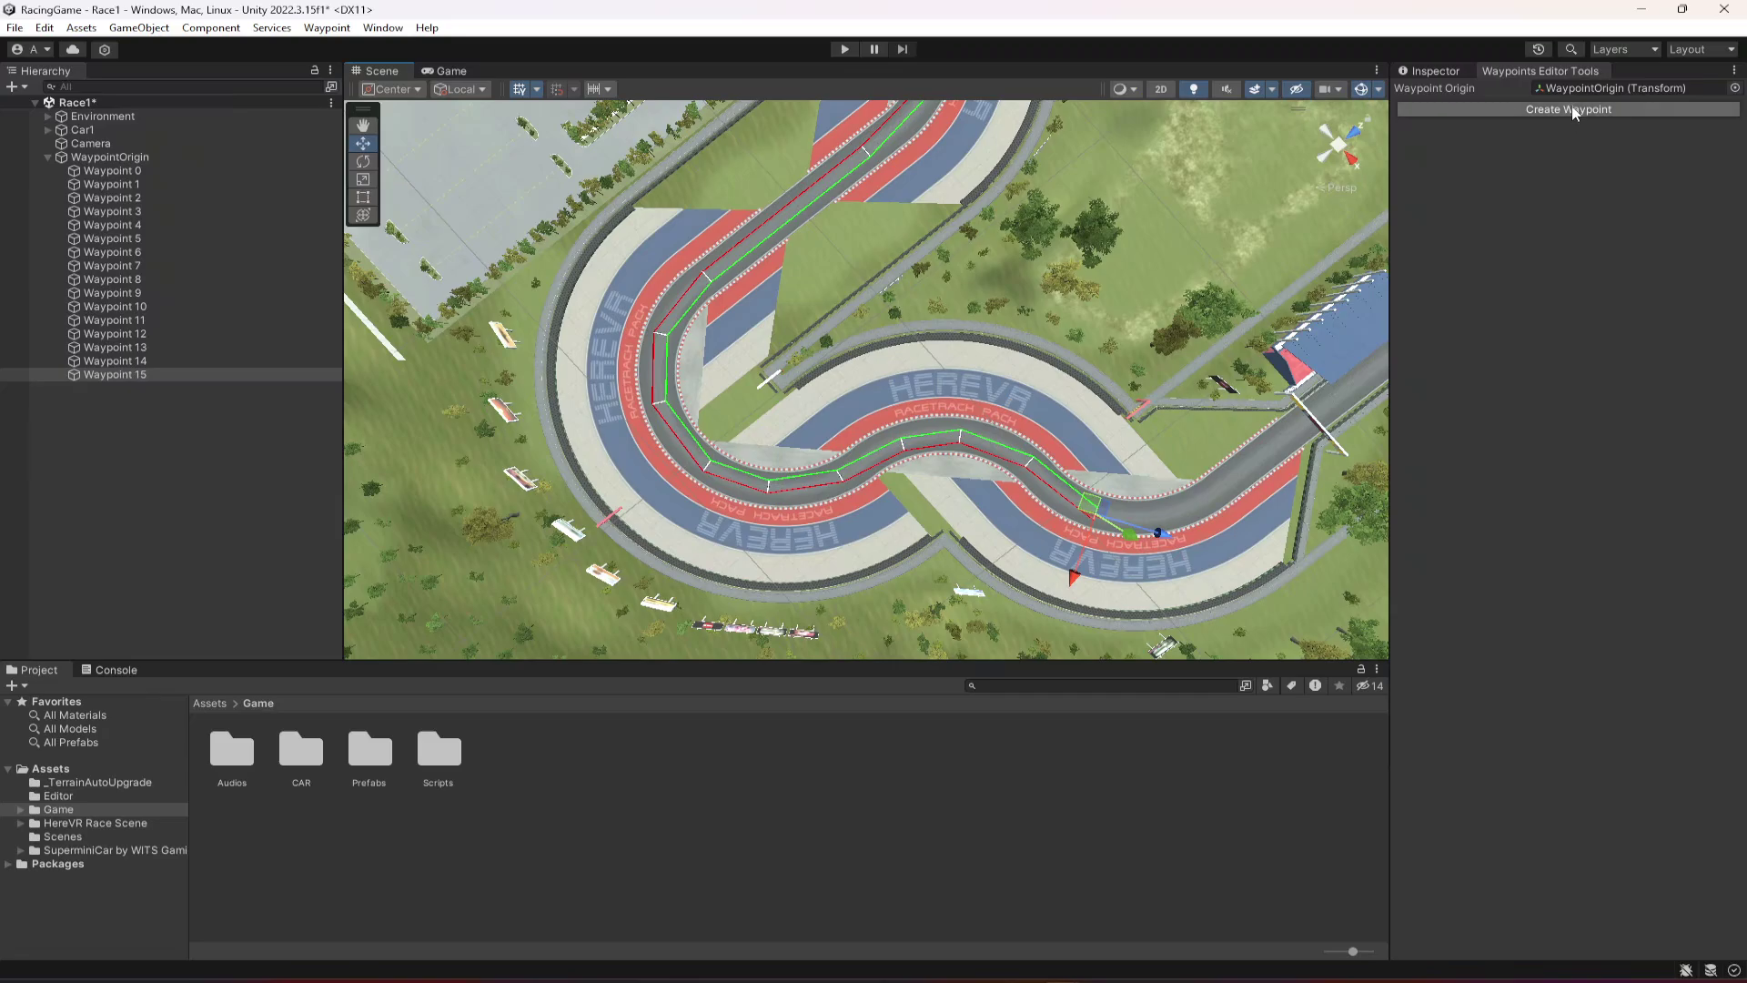
pyautogui.click(1574, 109)
pyautogui.moveTo(1158, 541); pyautogui.dragTo(1155, 583)
pyautogui.click(363, 161)
pyautogui.moveTo(1145, 581); pyautogui.dragTo(1240, 581)
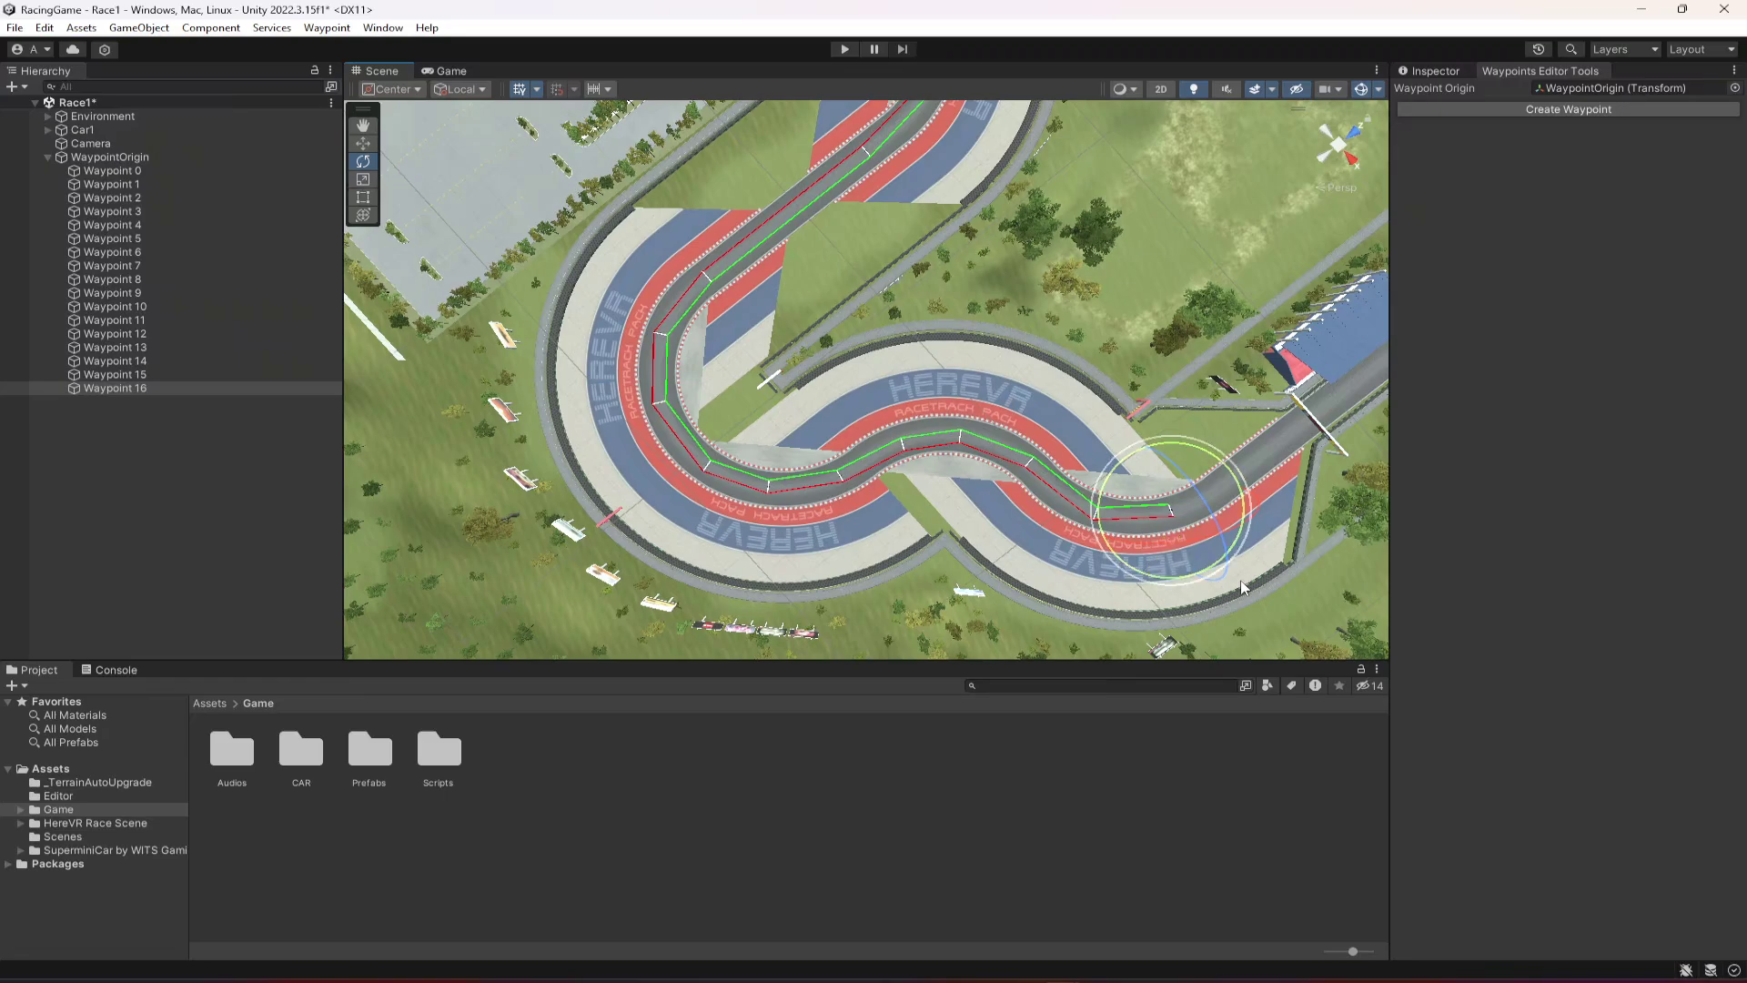
# Nudge Waypoint 16 slightly to refine its position on the road at the fourth bend
pyautogui.click(363, 143)
pyautogui.moveTo(1238, 494); pyautogui.dragTo(1234, 501)
pyautogui.scroll(-5, 993, 528)
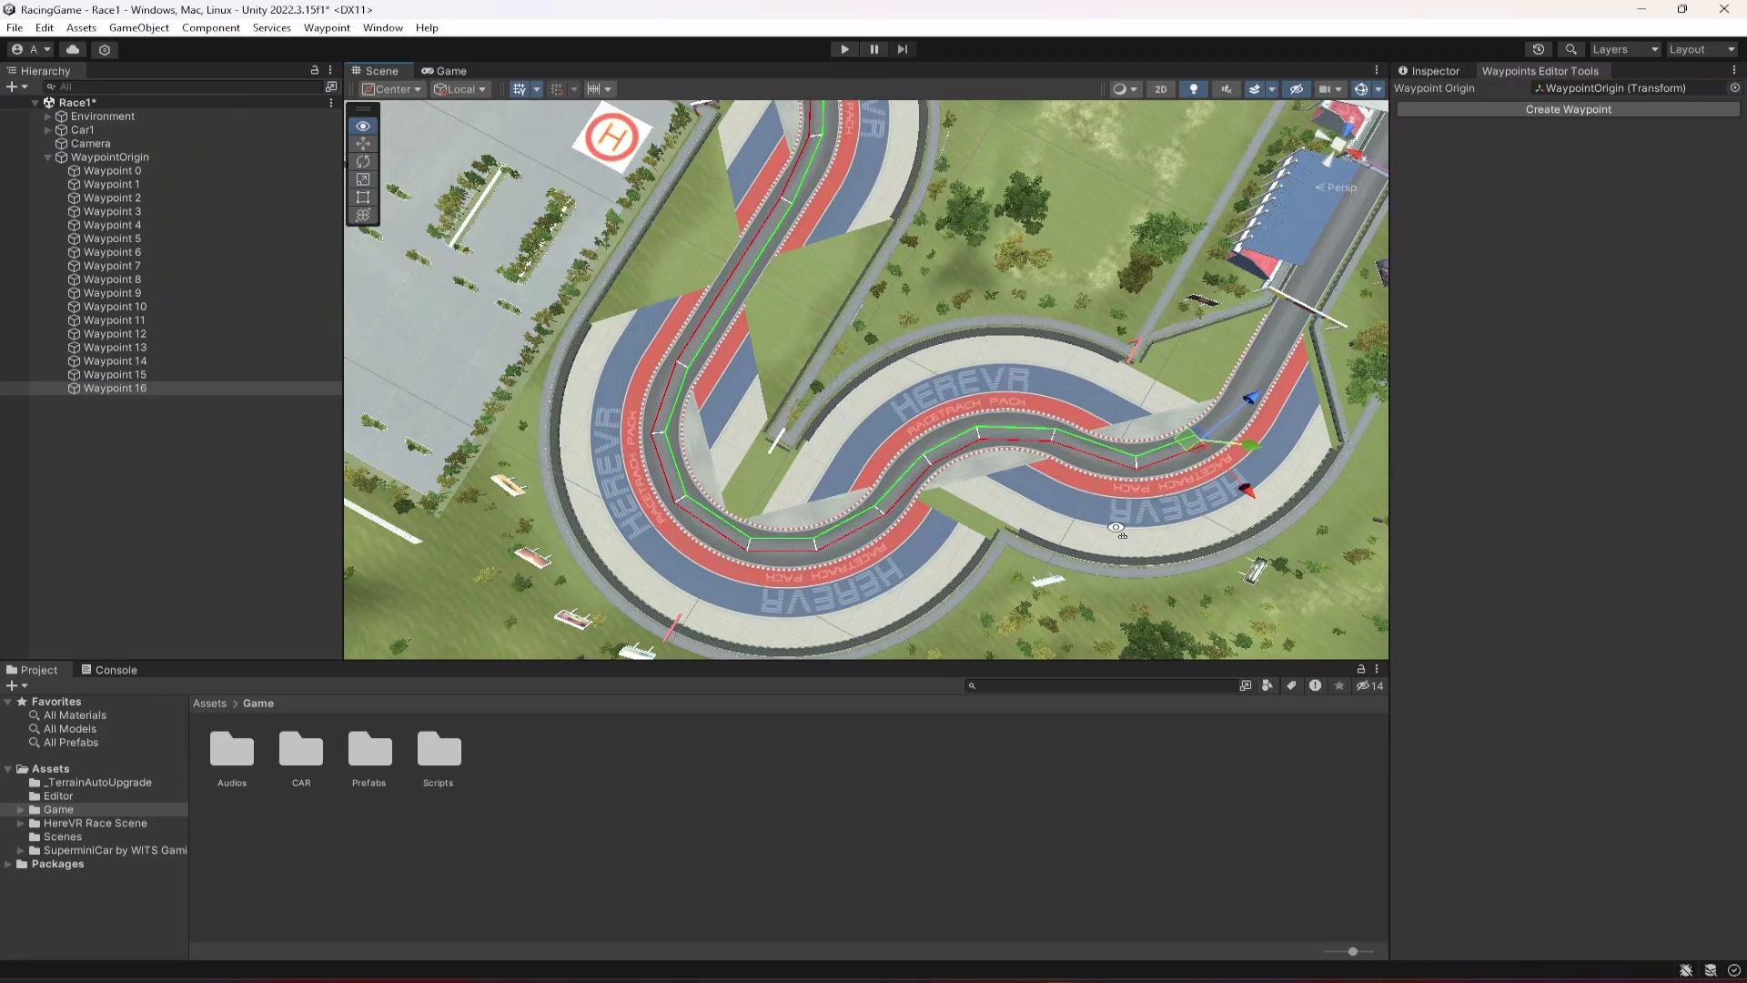
# Create Waypoint 17, place it at the fourth bend's exit before the white gate and rotate it in line with the straight
pyautogui.moveTo(1148, 598); pyautogui.dragTo(1215, 382, button='right')
pyautogui.scroll(5, 1215, 382)
pyautogui.moveTo(1028, 428); pyautogui.dragTo(771, 532, button='right')
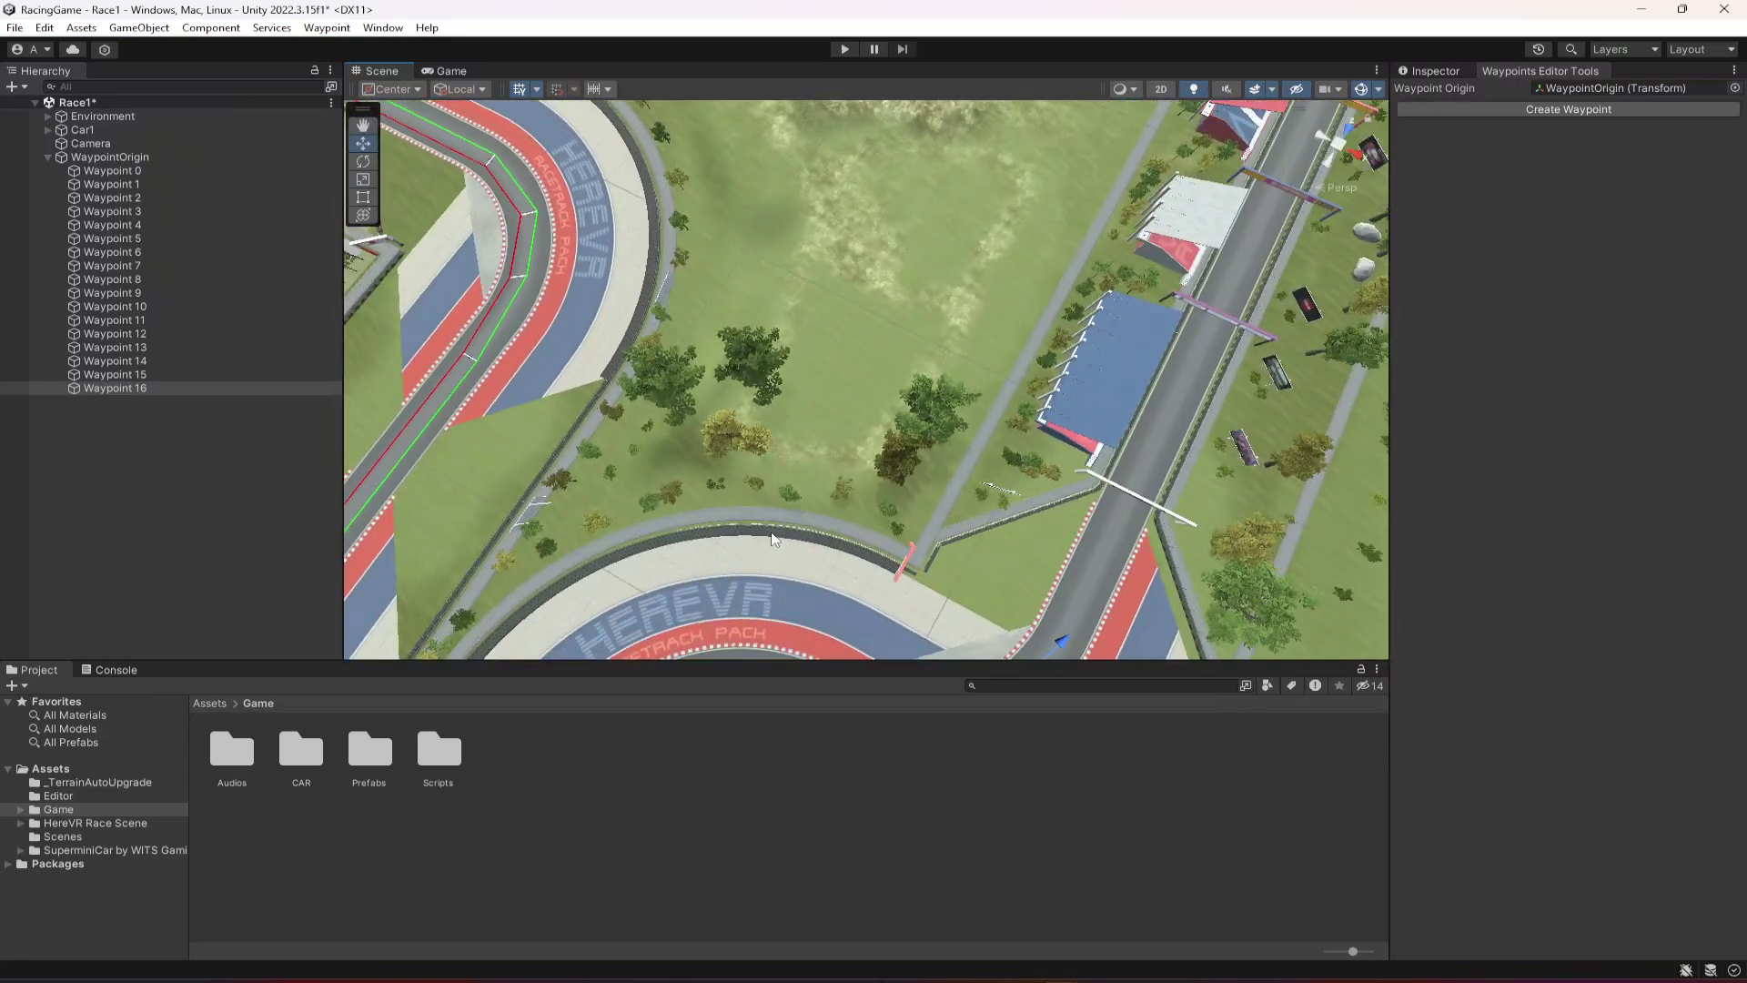
pyautogui.scroll(-4, 771, 532)
pyautogui.moveTo(1077, 382); pyautogui.dragTo(1061, 473, button='right')
pyautogui.scroll(4, 1056, 469)
pyautogui.press('d')
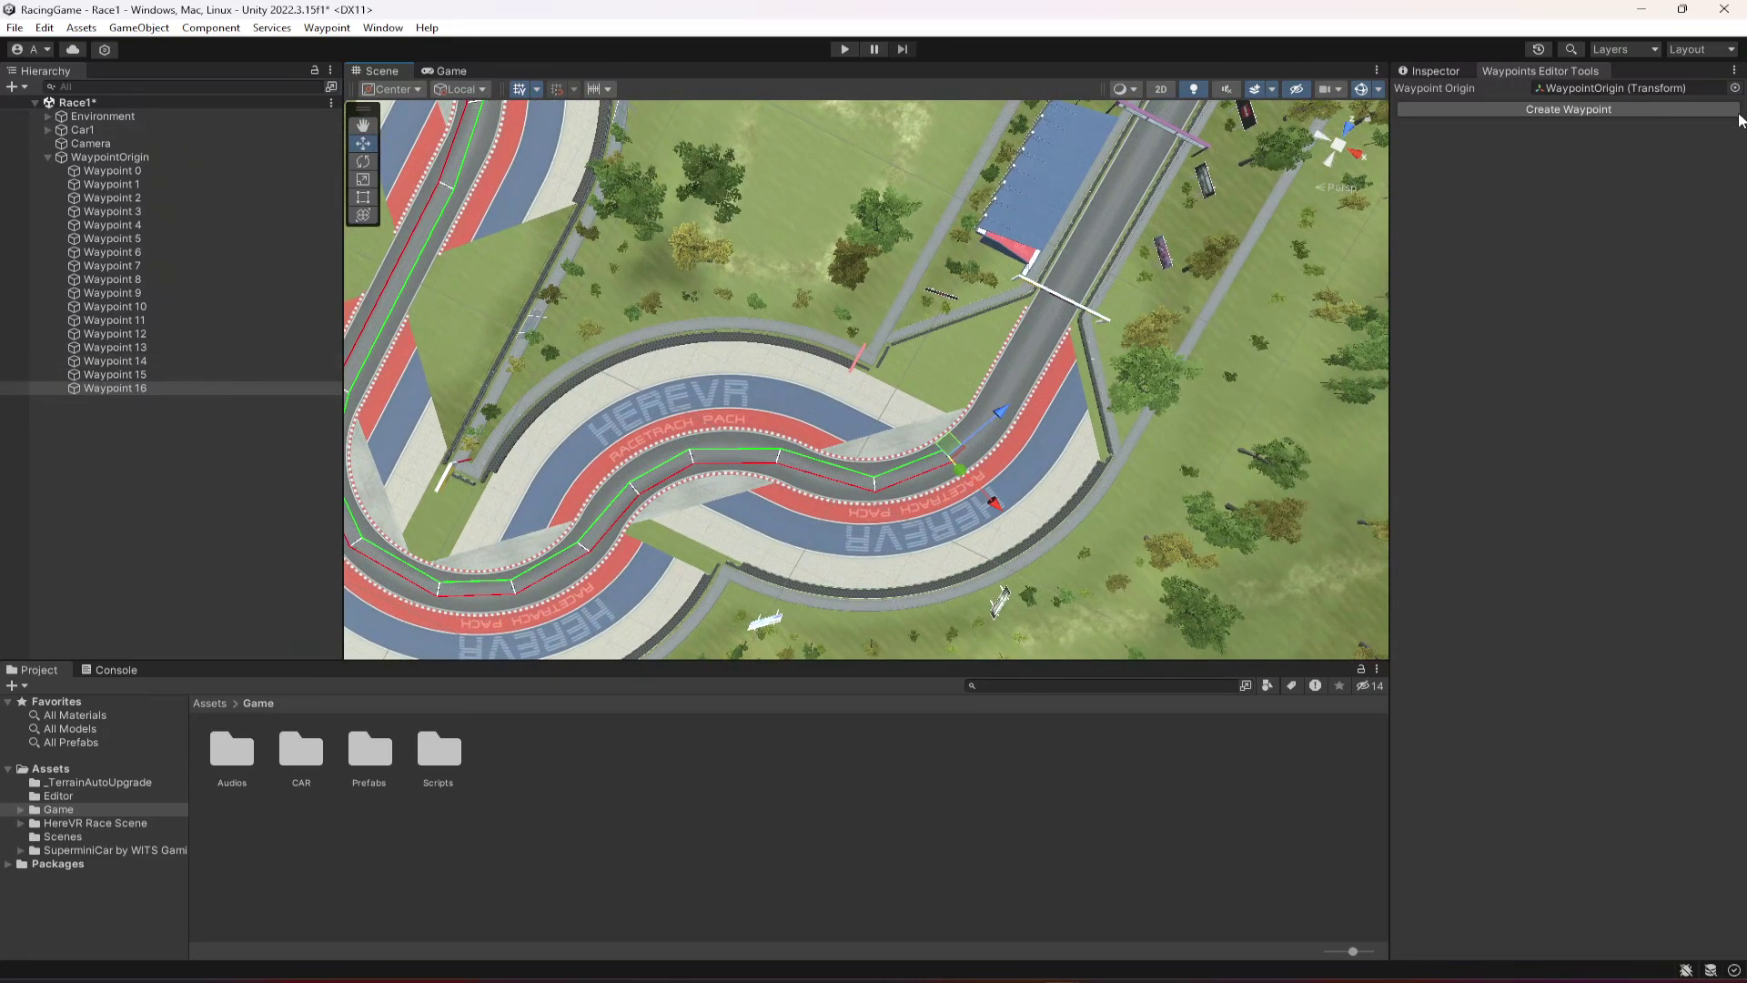
pyautogui.click(1603, 111)
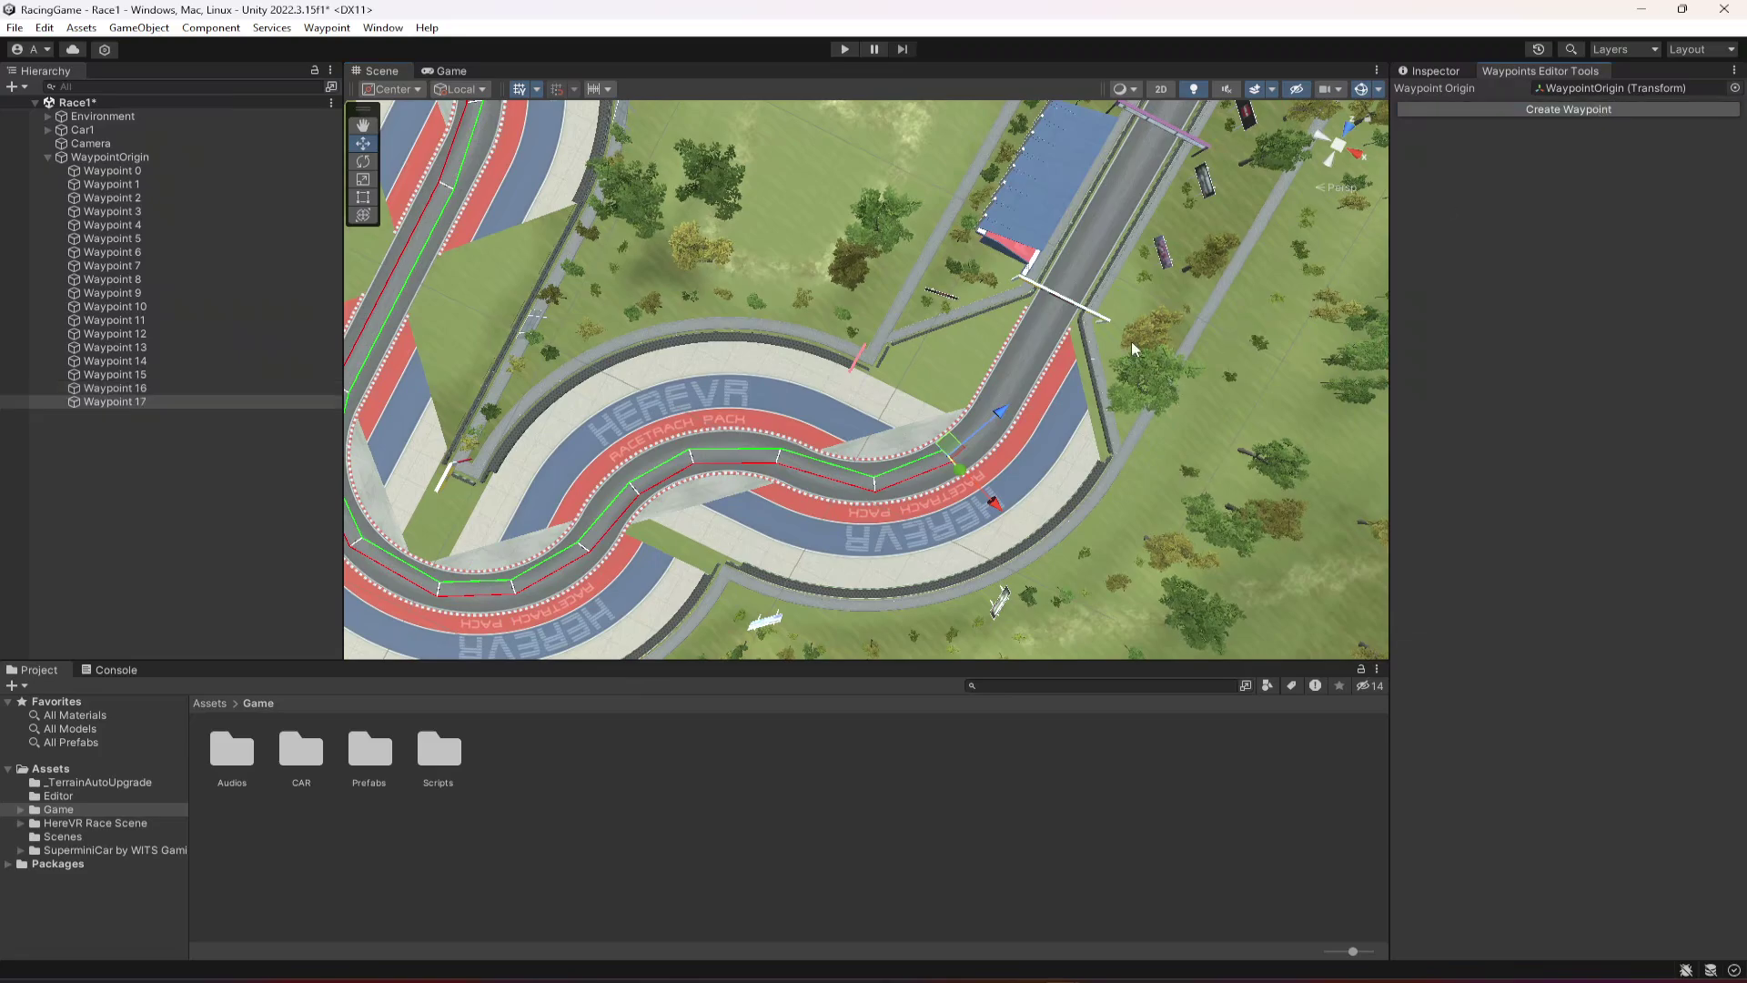
pyautogui.moveTo(1005, 414); pyautogui.dragTo(949, 419)
pyautogui.press('e')
pyautogui.click(363, 142)
pyautogui.moveTo(1078, 395); pyautogui.dragTo(1083, 399)
# Inspect the track ahead of Waypoint 17 and the waypoint chain around the hairpin near Waypoint 32
pyautogui.moveTo(1239, 435); pyautogui.dragTo(1157, 435, button='right')
pyautogui.keyDown('alt'); pyautogui.moveTo(1158, 437); pyautogui.dragTo(1031, 348); pyautogui.keyUp('alt')
pyautogui.scroll(-10, 1086, 429)
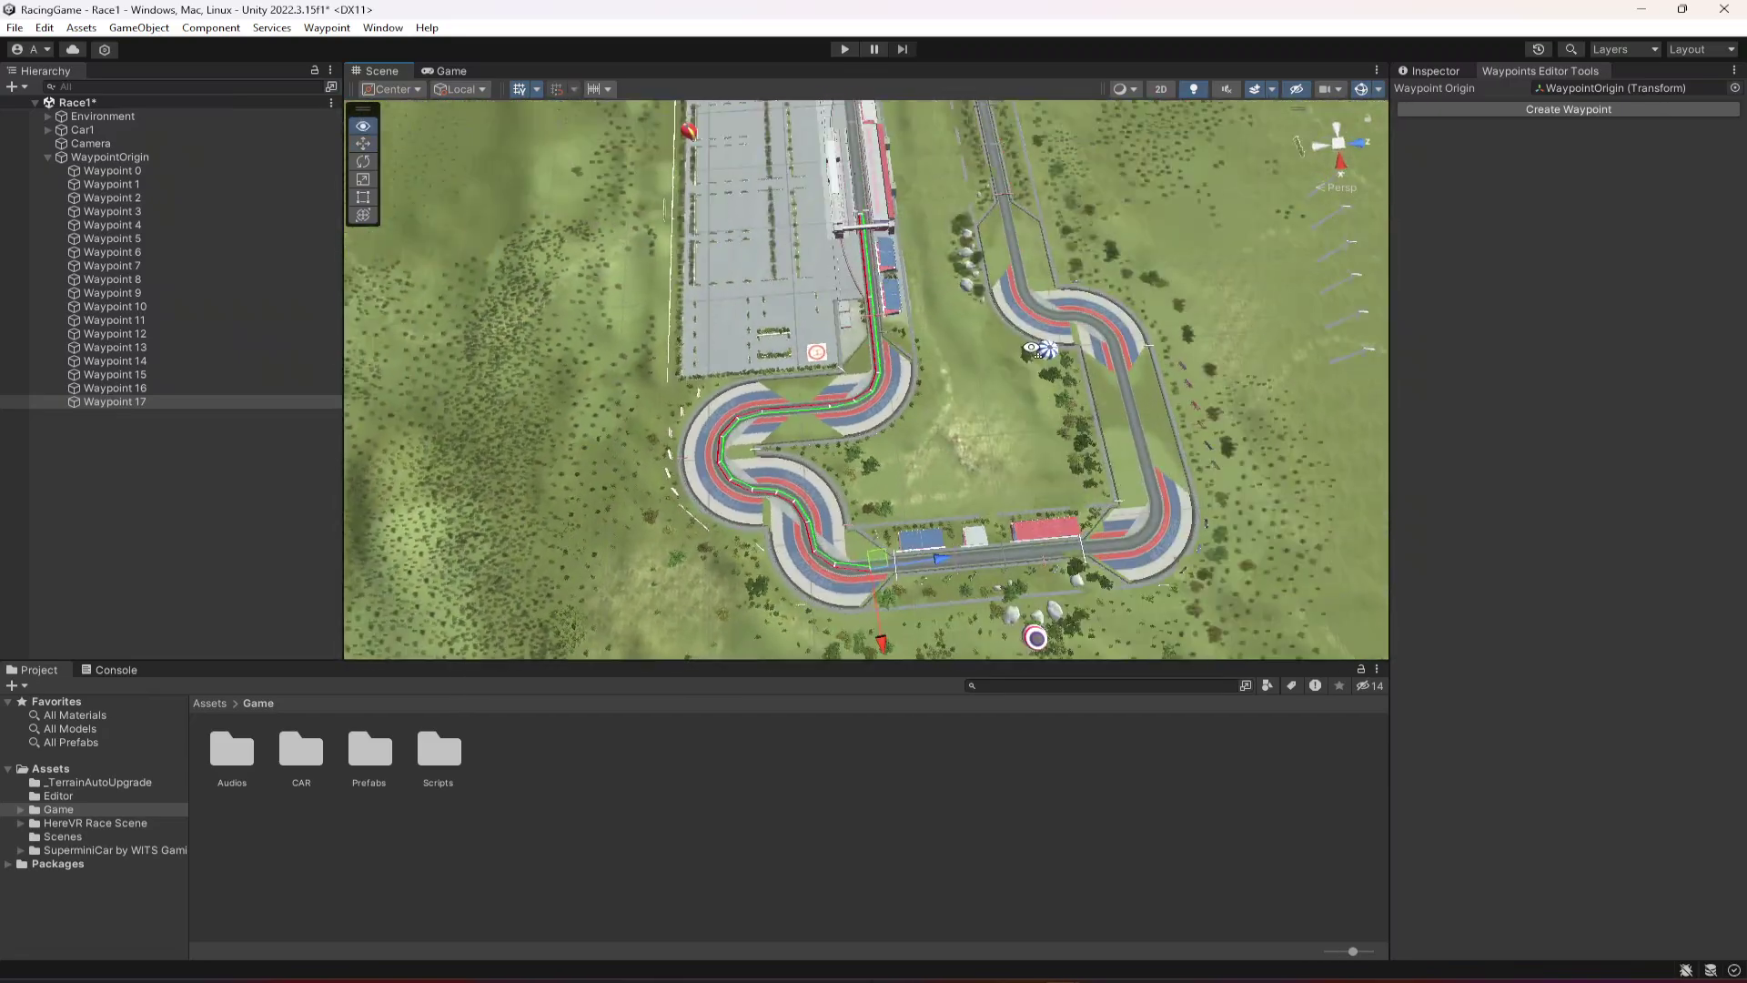
pyautogui.moveTo(1135, 297); pyautogui.dragTo(948, 446, button='right')
pyautogui.scroll(5, 953, 423)
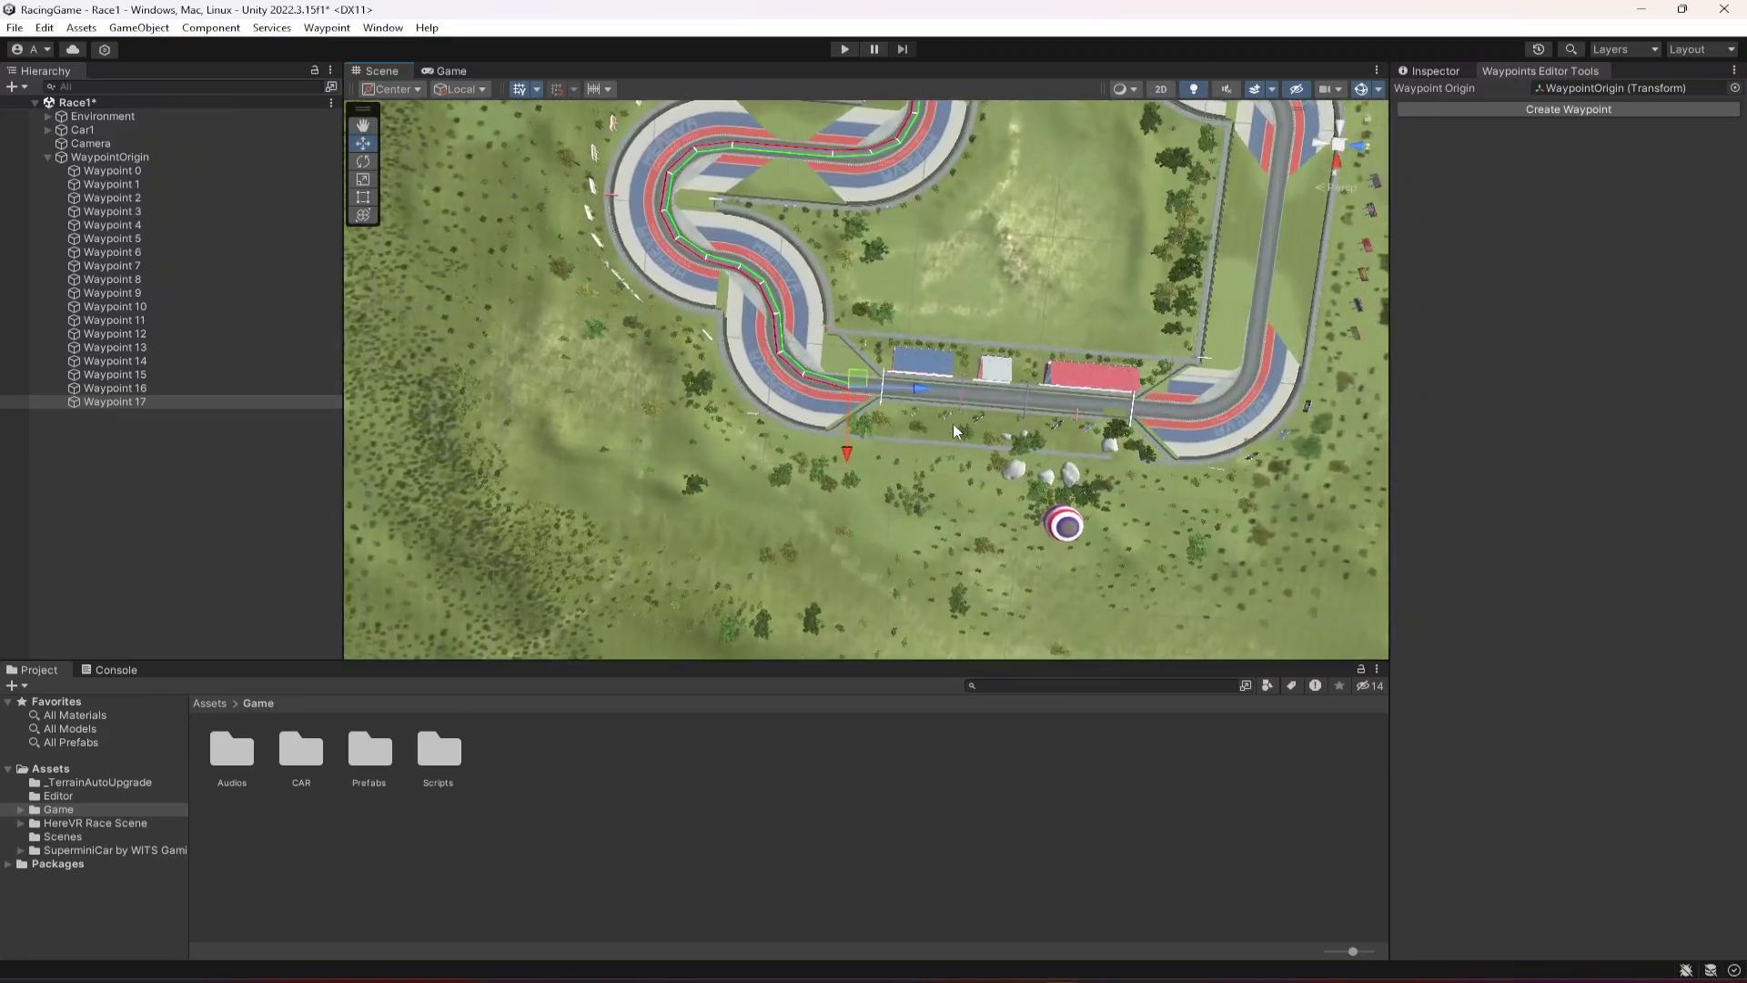
pyautogui.keyDown('alt'); pyautogui.moveTo(906, 426); pyautogui.dragTo(1045, 387); pyautogui.keyUp('alt')
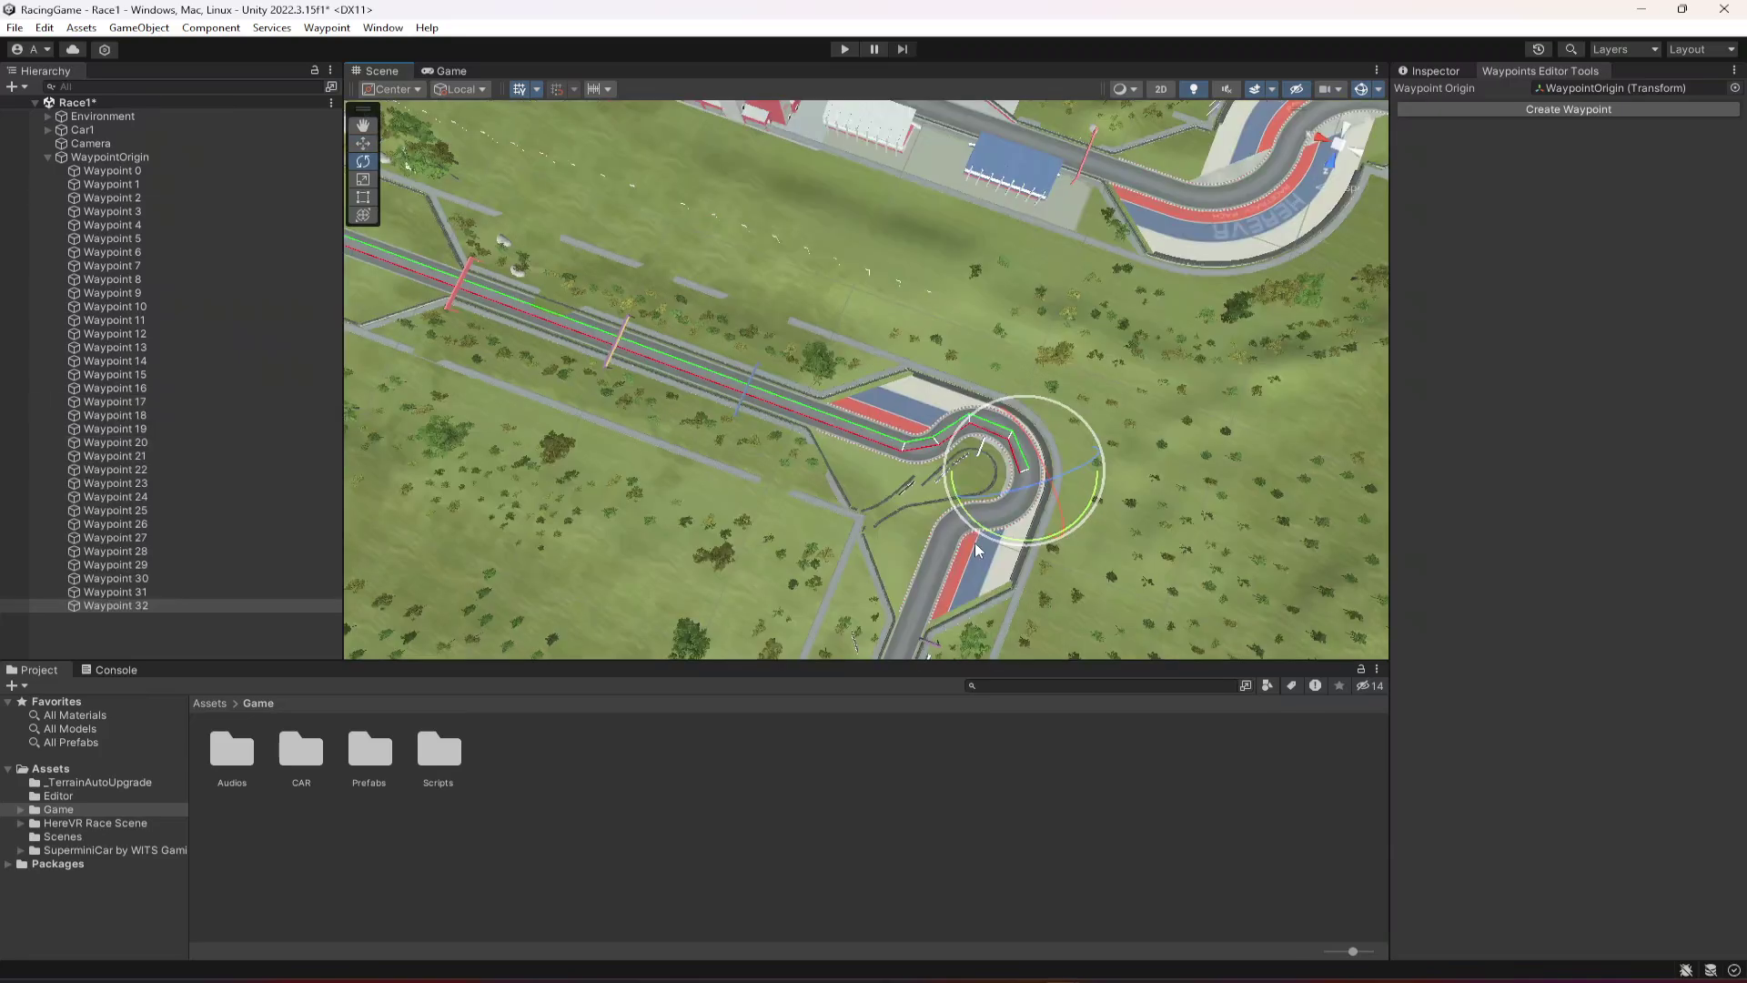
pyautogui.keyDown('alt'); pyautogui.moveTo(710, 253); pyautogui.dragTo(884, 443); pyautogui.keyUp('alt')
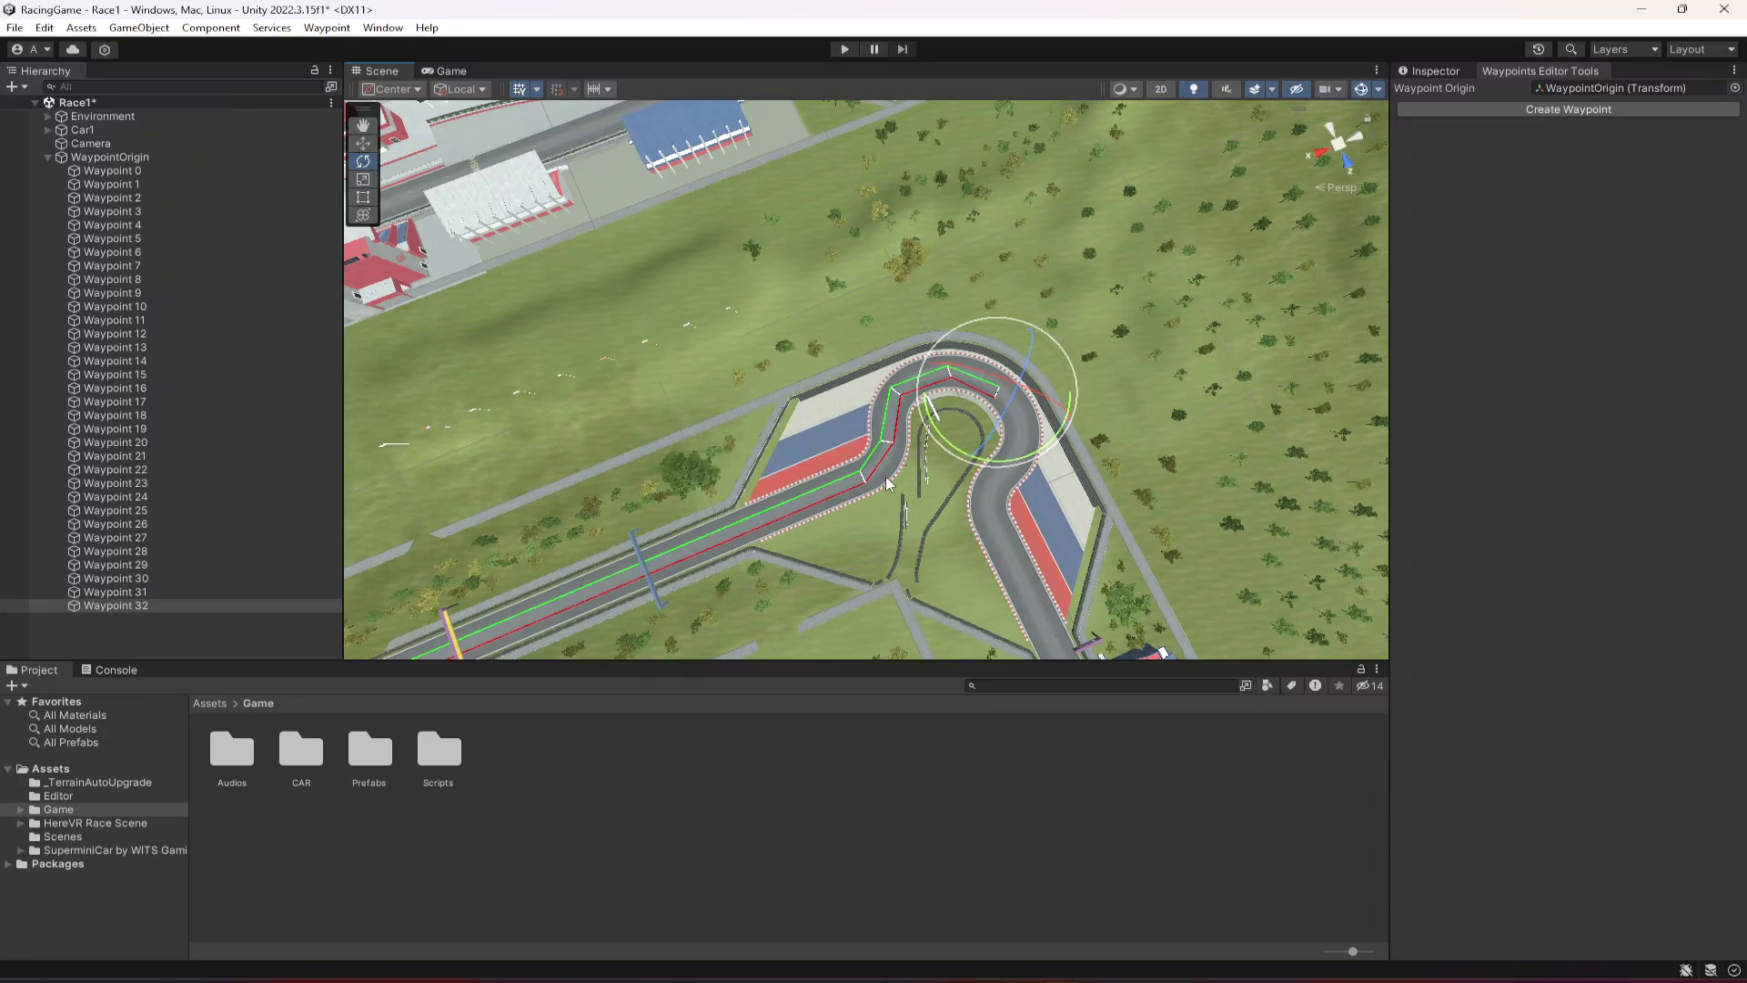
pyautogui.keyDown('alt'); pyautogui.moveTo(838, 446); pyautogui.dragTo(961, 440); pyautogui.keyUp('alt')
pyautogui.keyDown('alt'); pyautogui.moveTo(982, 502); pyautogui.dragTo(960, 503); pyautogui.keyUp('alt')
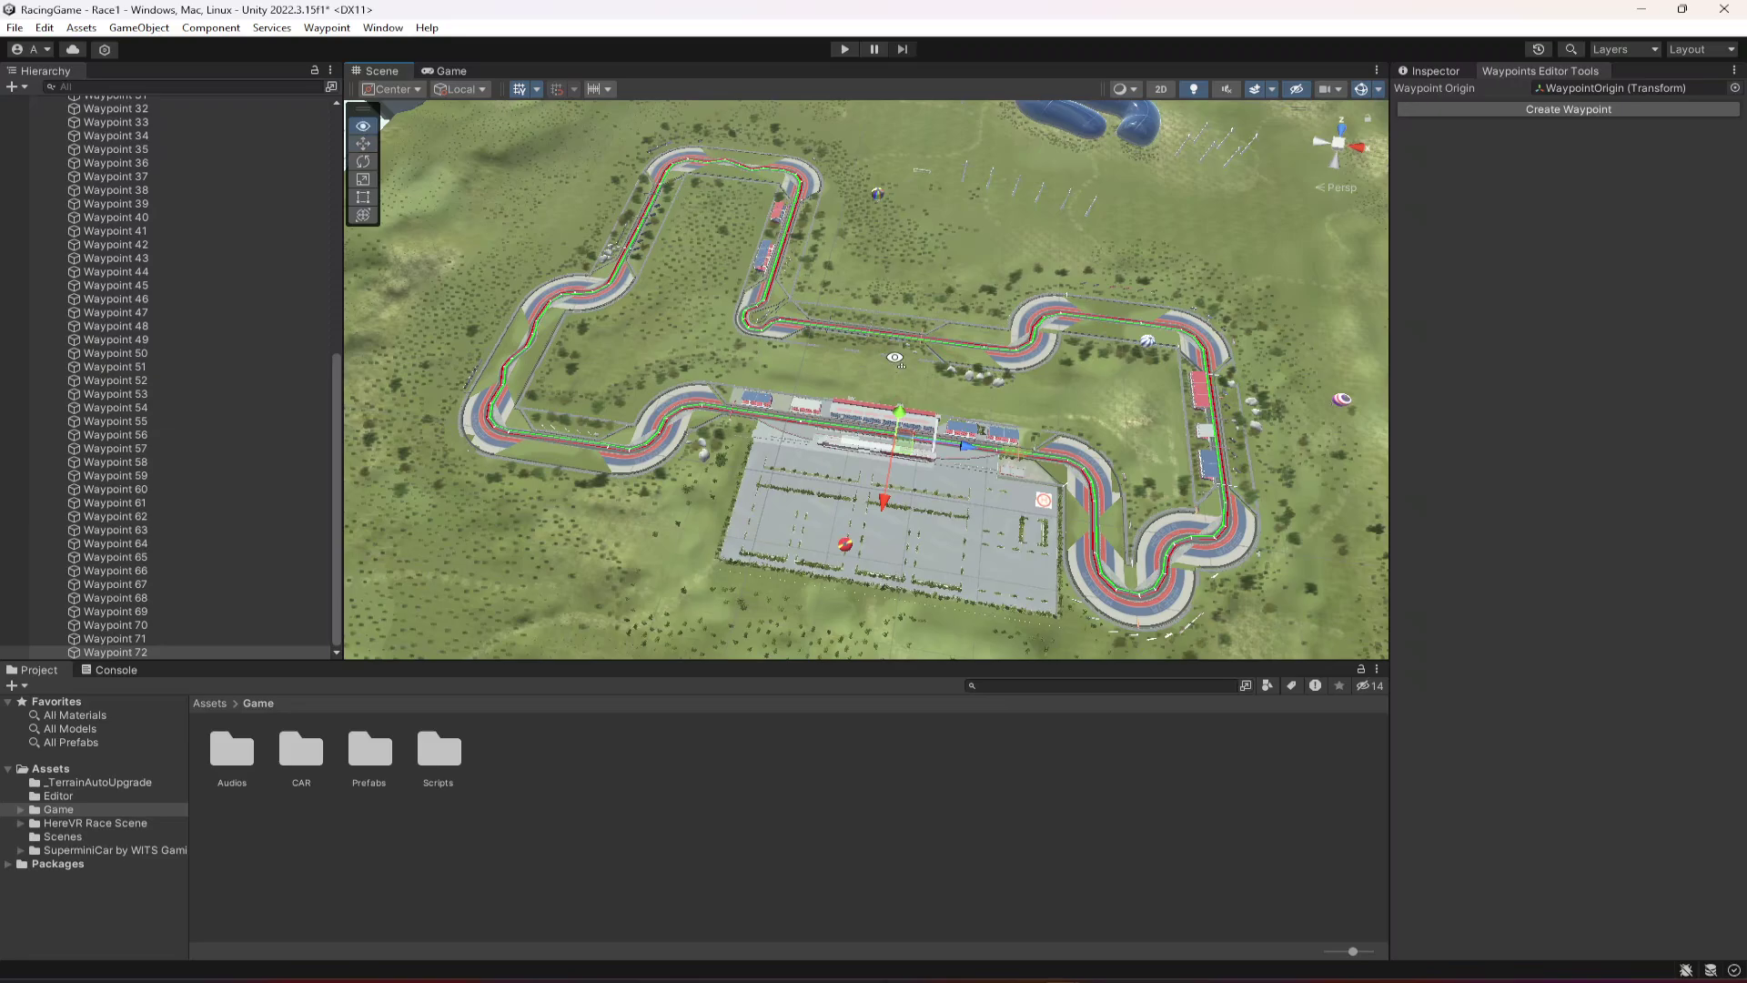
# Assign Waypoint 0 as the Next Waypoint of Waypoint 72, the last waypoint before the start line
pyautogui.scroll(10, 894, 358)
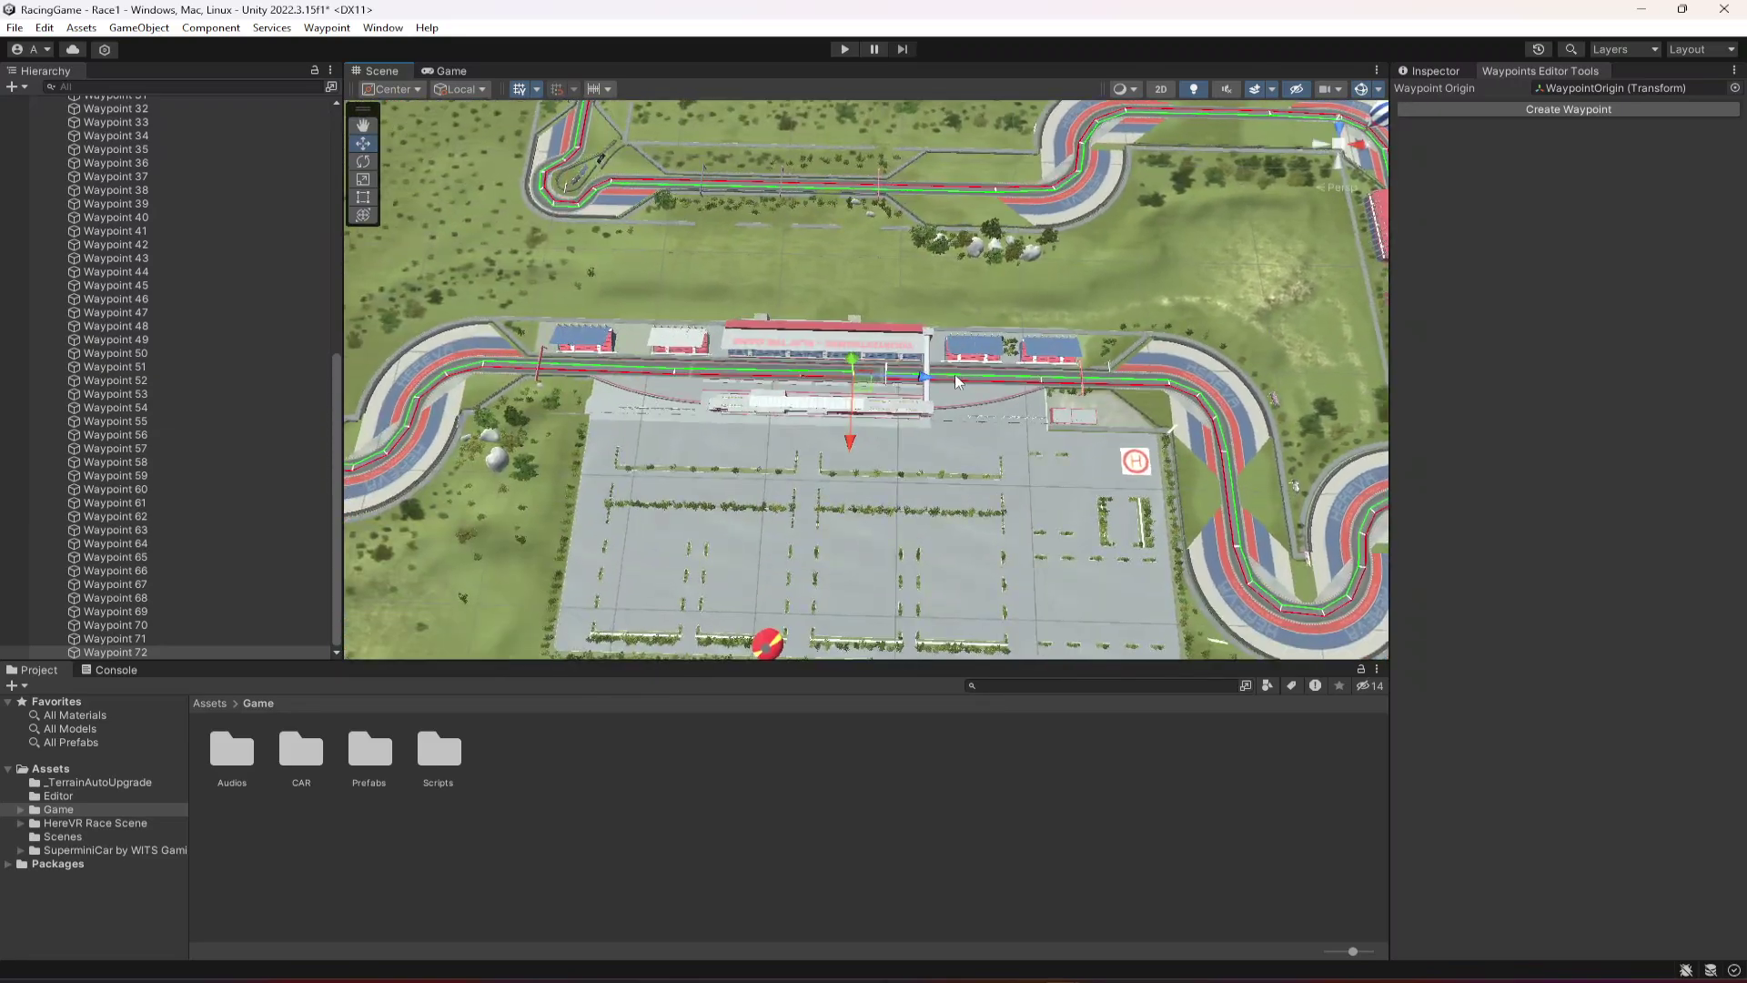
pyautogui.scroll(10, 954, 374)
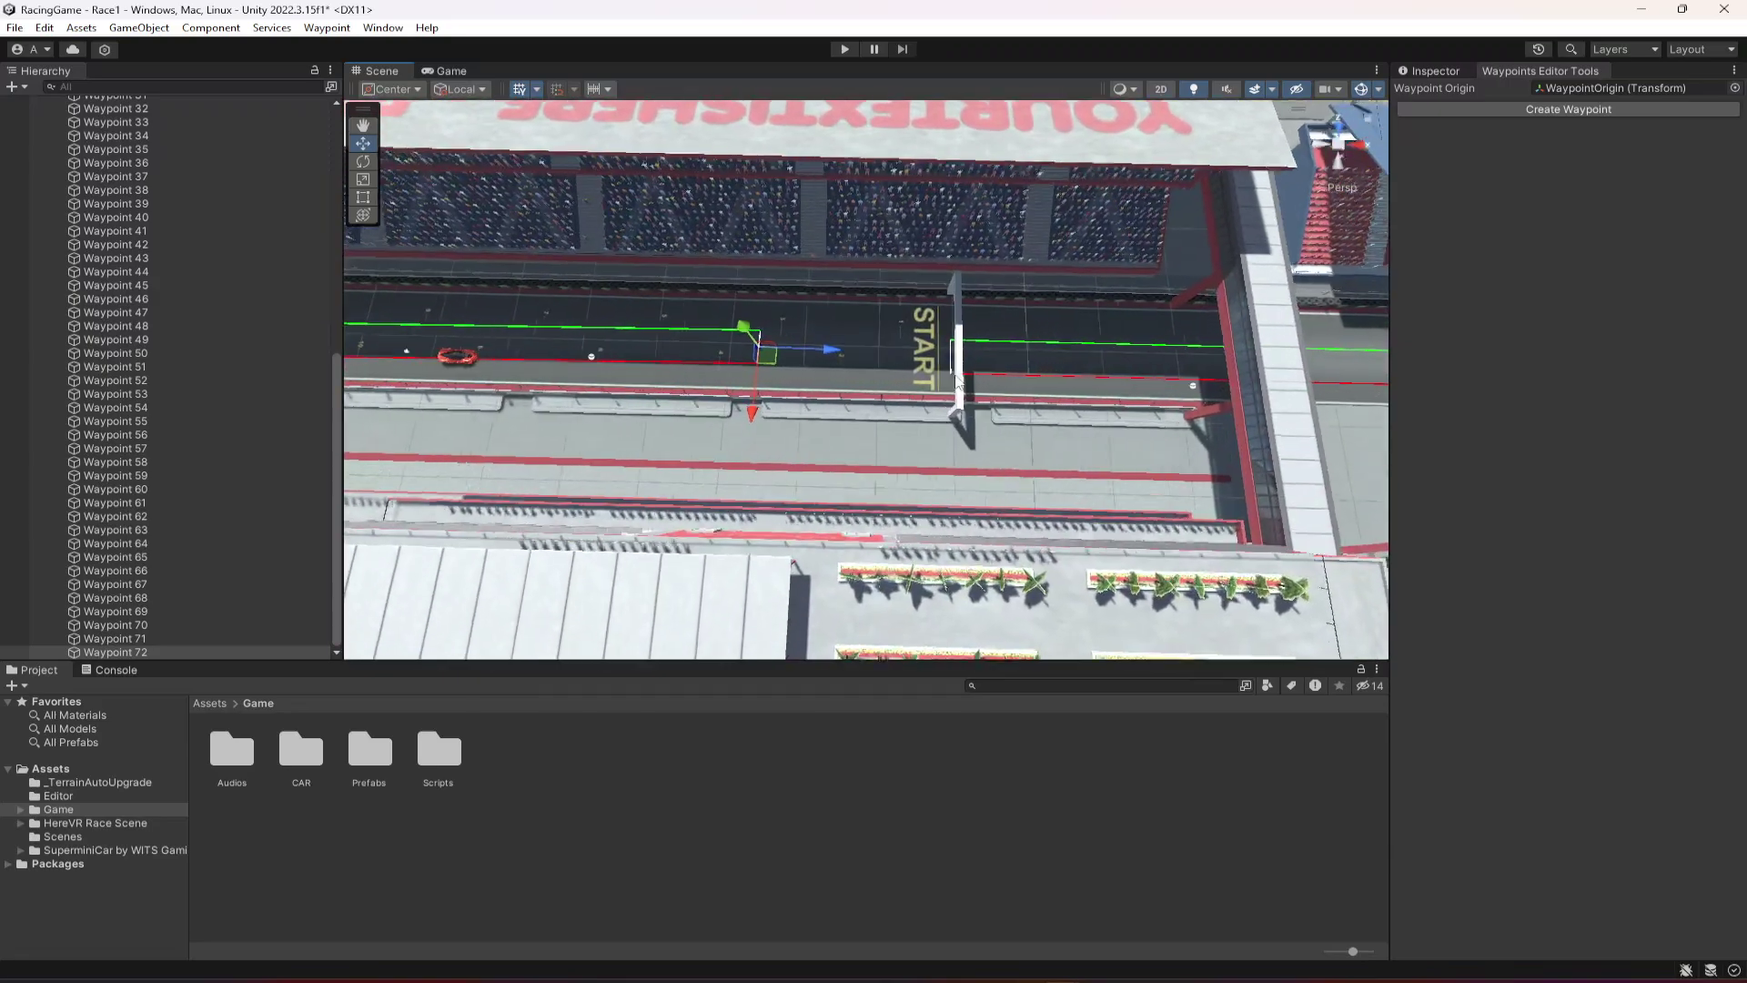
pyautogui.scroll(3, 956, 381)
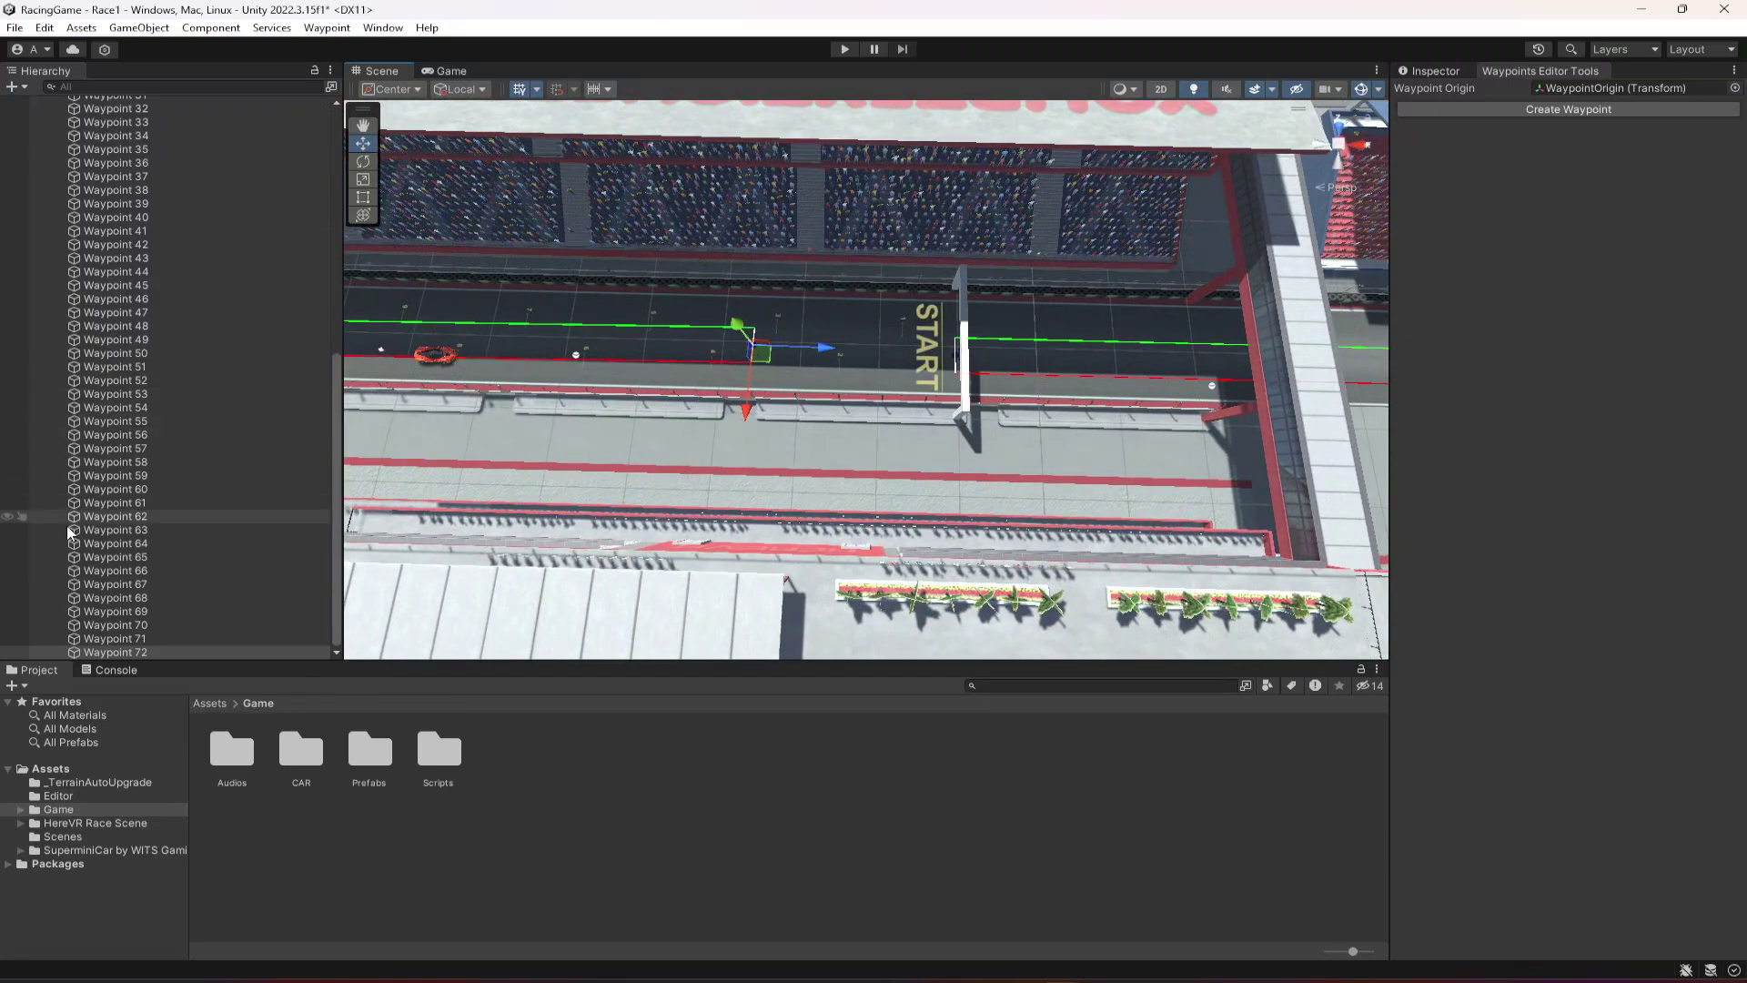
pyautogui.click(116, 653)
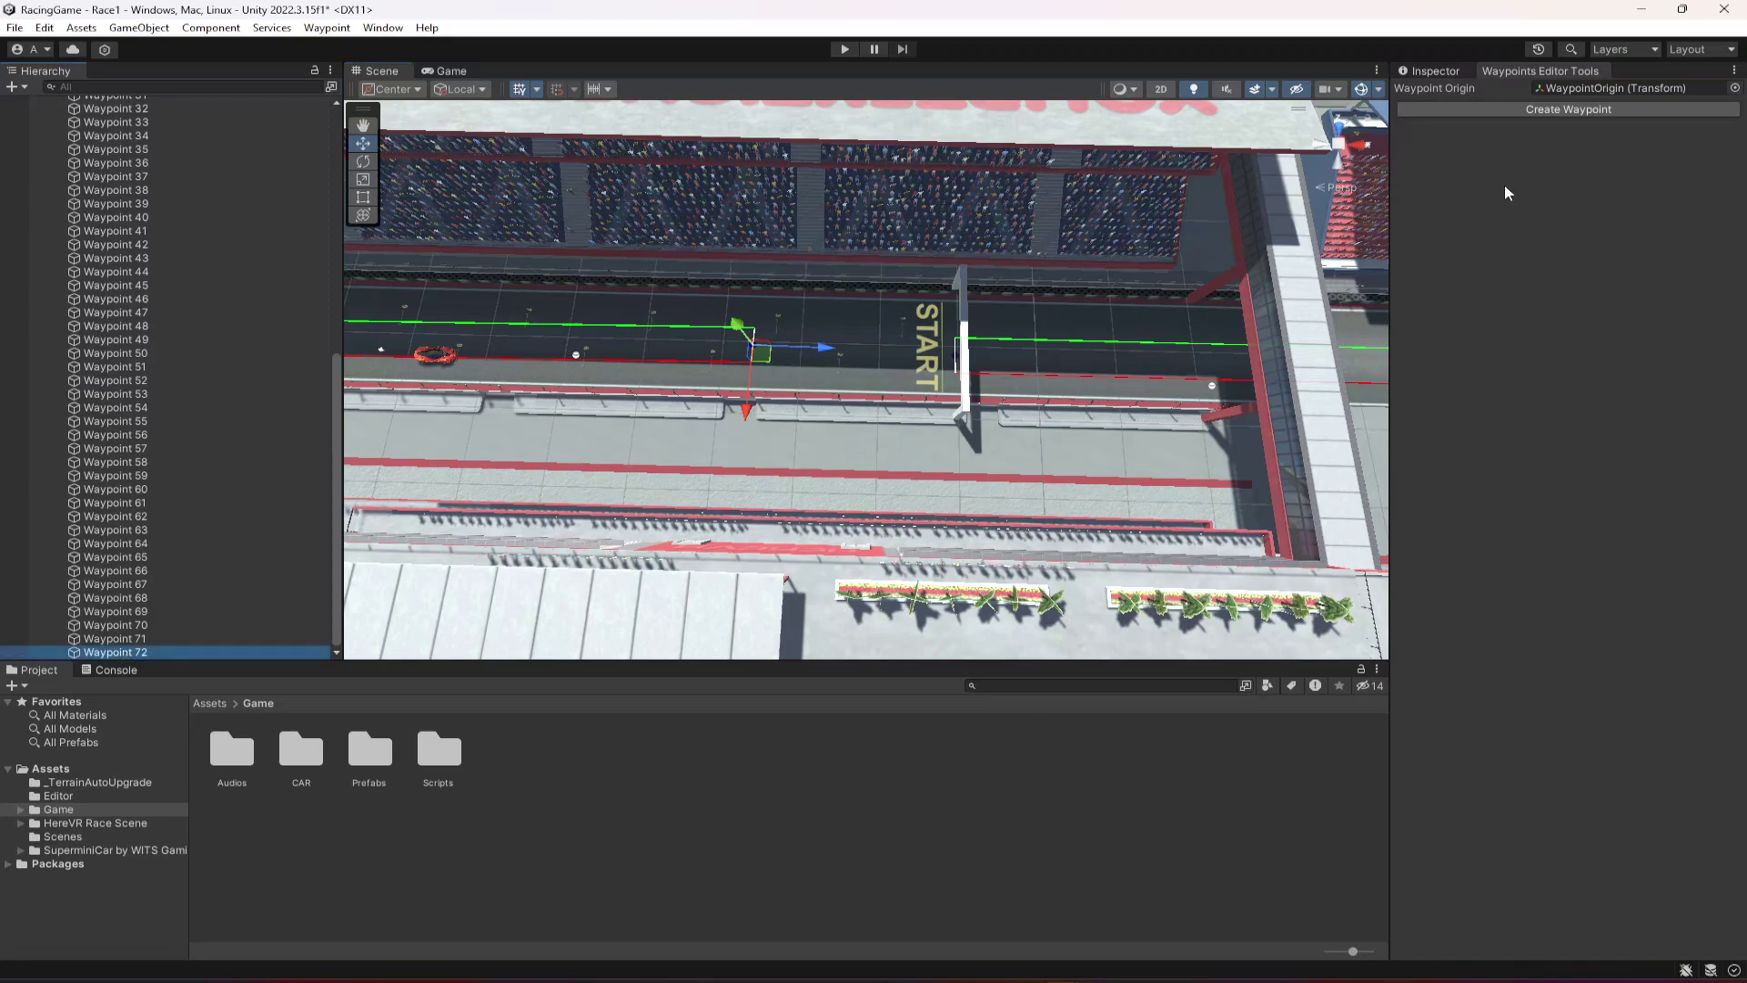
pyautogui.click(1437, 71)
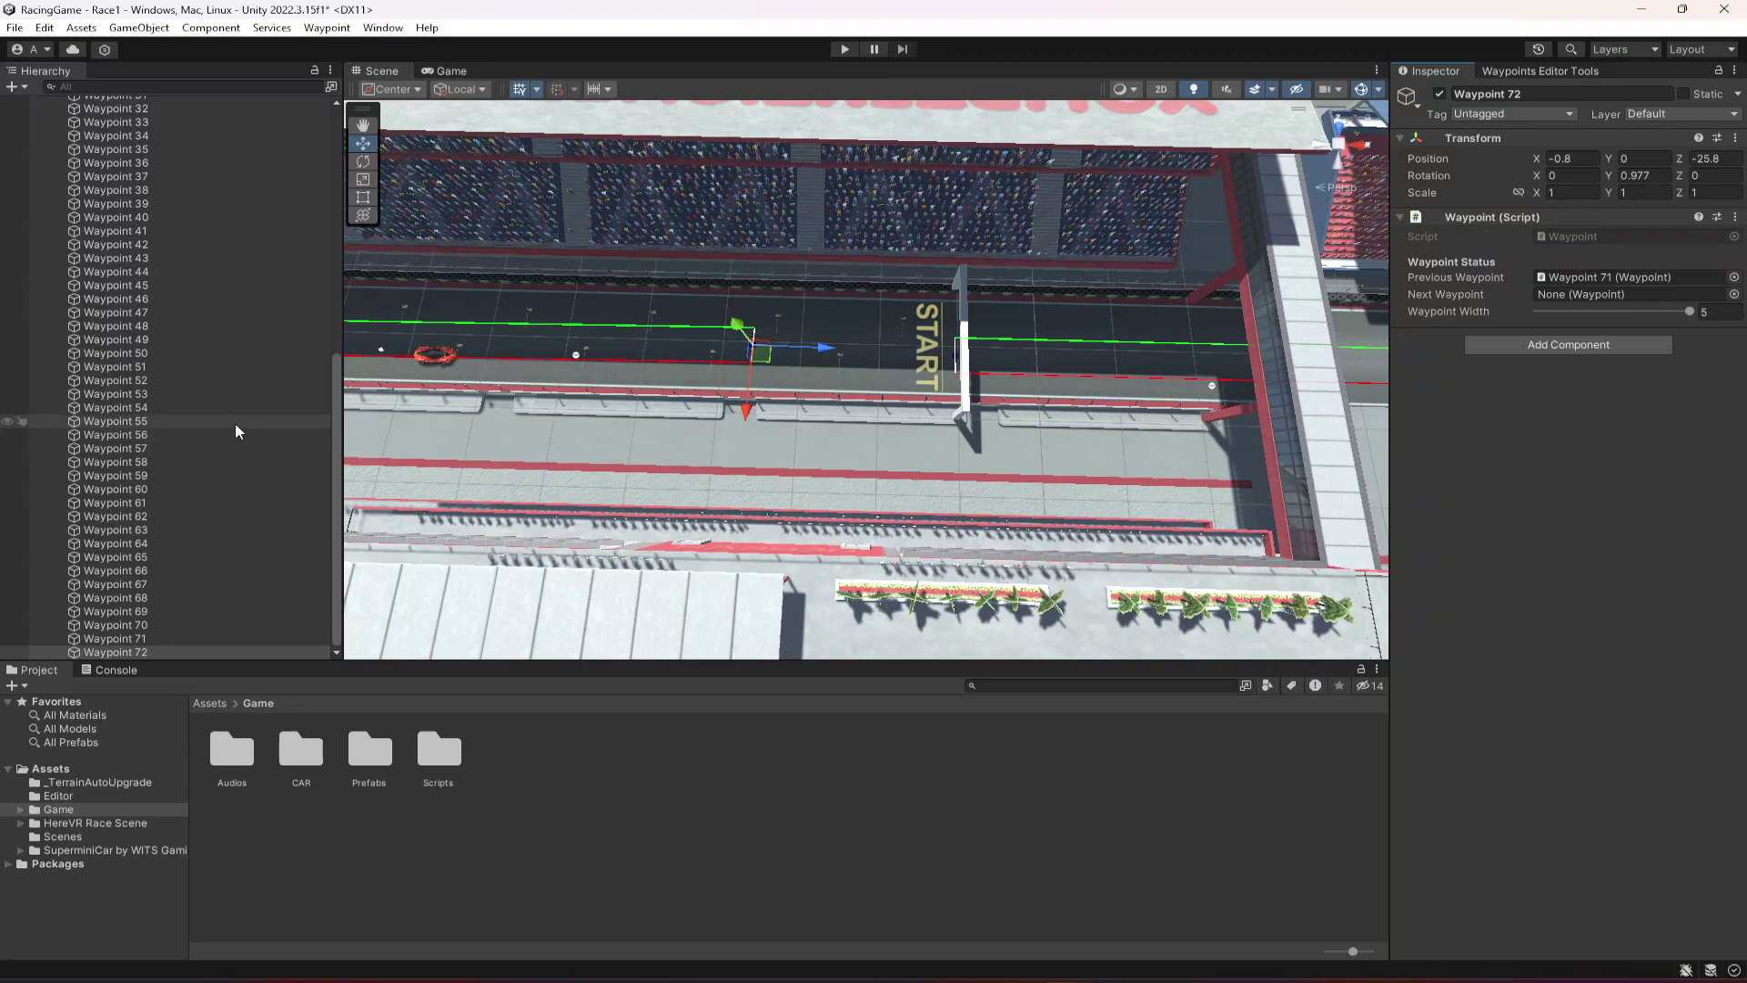
pyautogui.scroll(10, 234, 428)
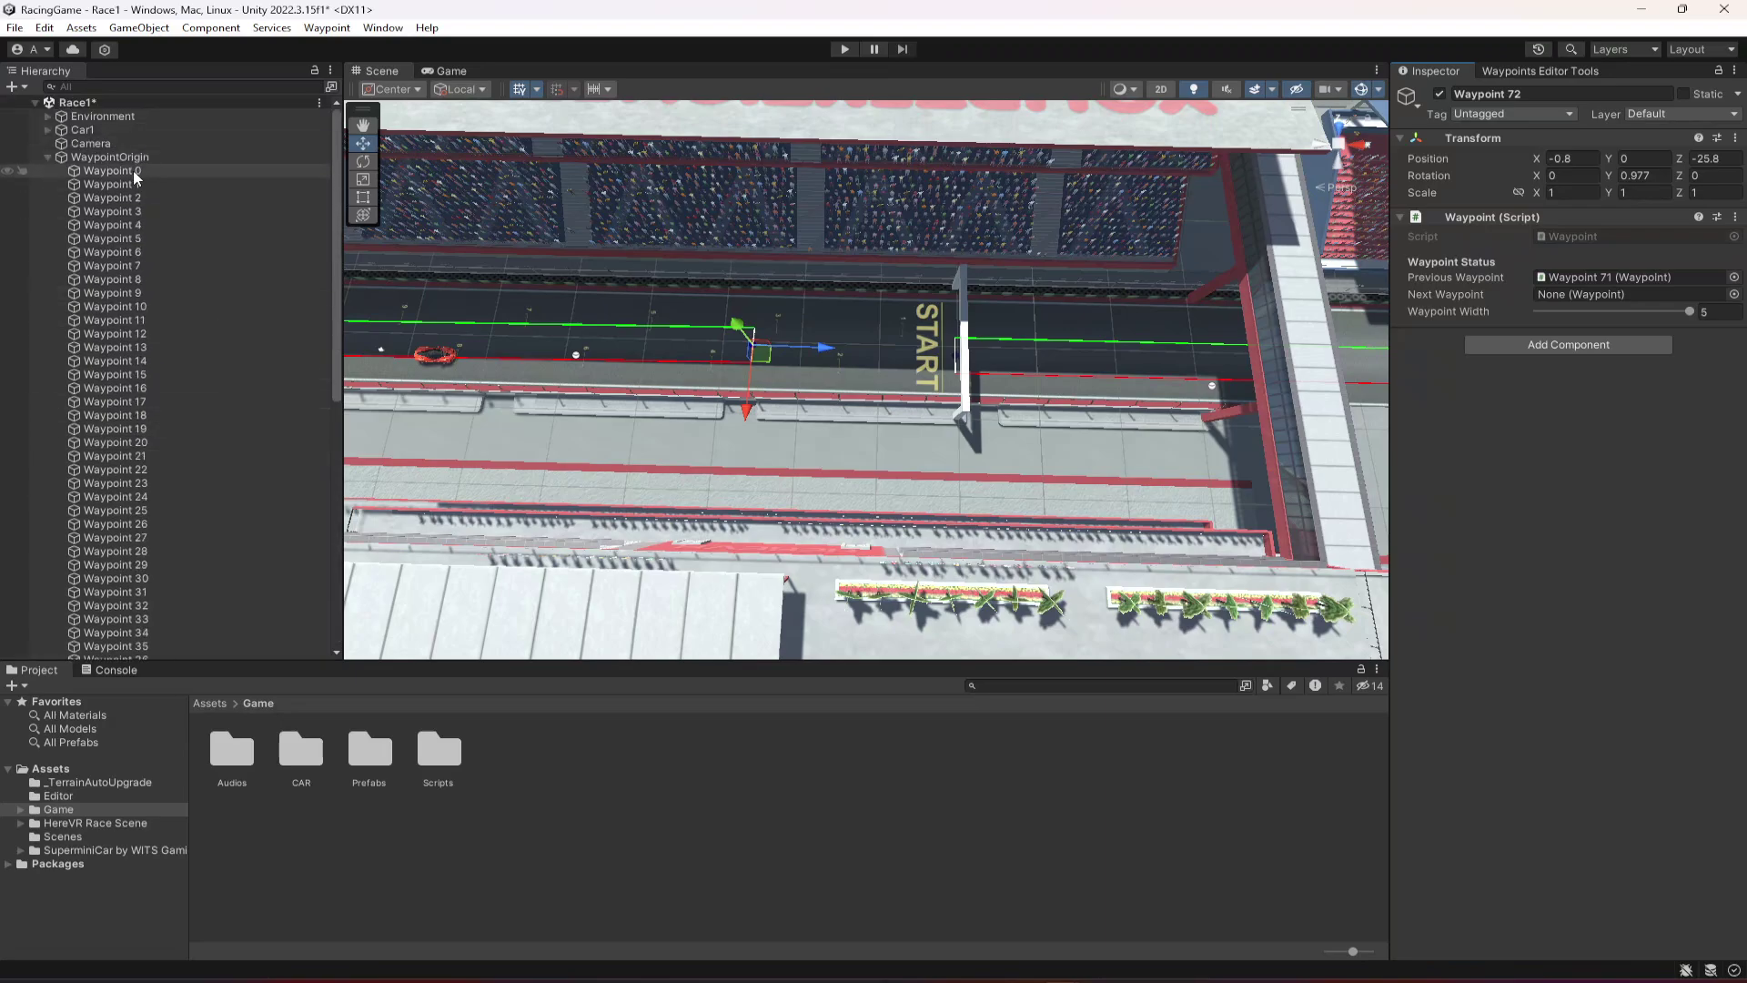
pyautogui.moveTo(122, 169); pyautogui.dragTo(1564, 297)
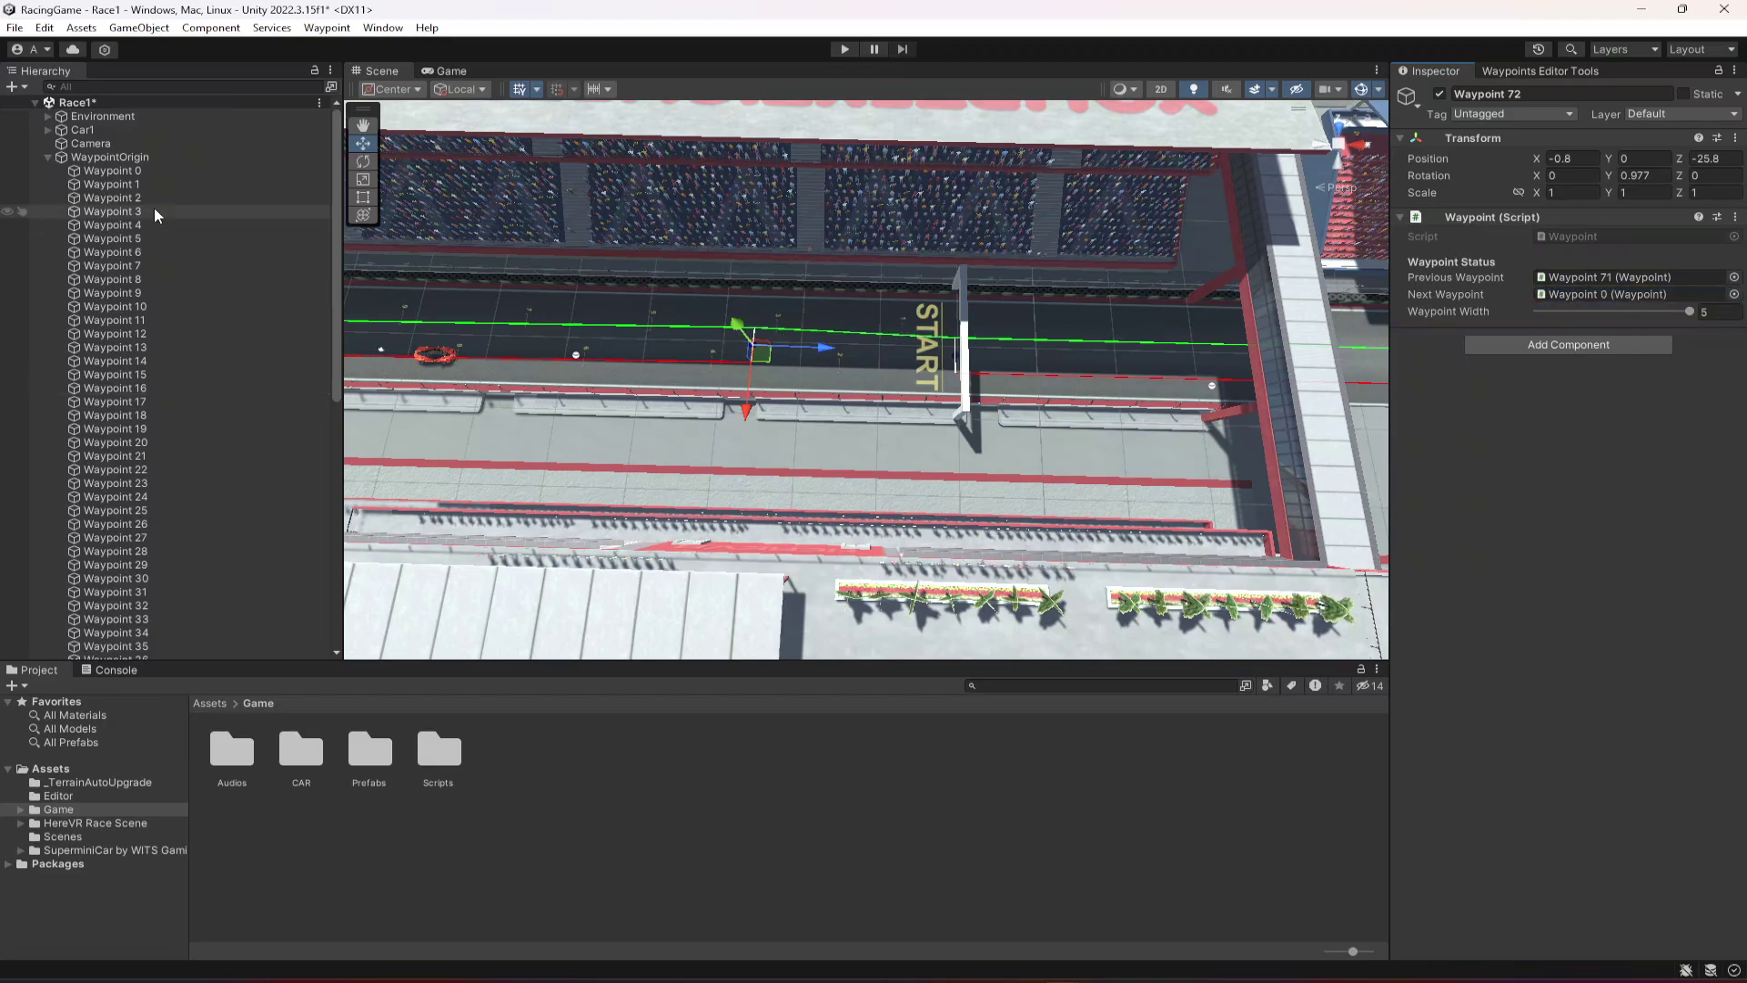
# Assign Waypoint 72 as the Previous Waypoint of Waypoint 0
pyautogui.click(140, 173)
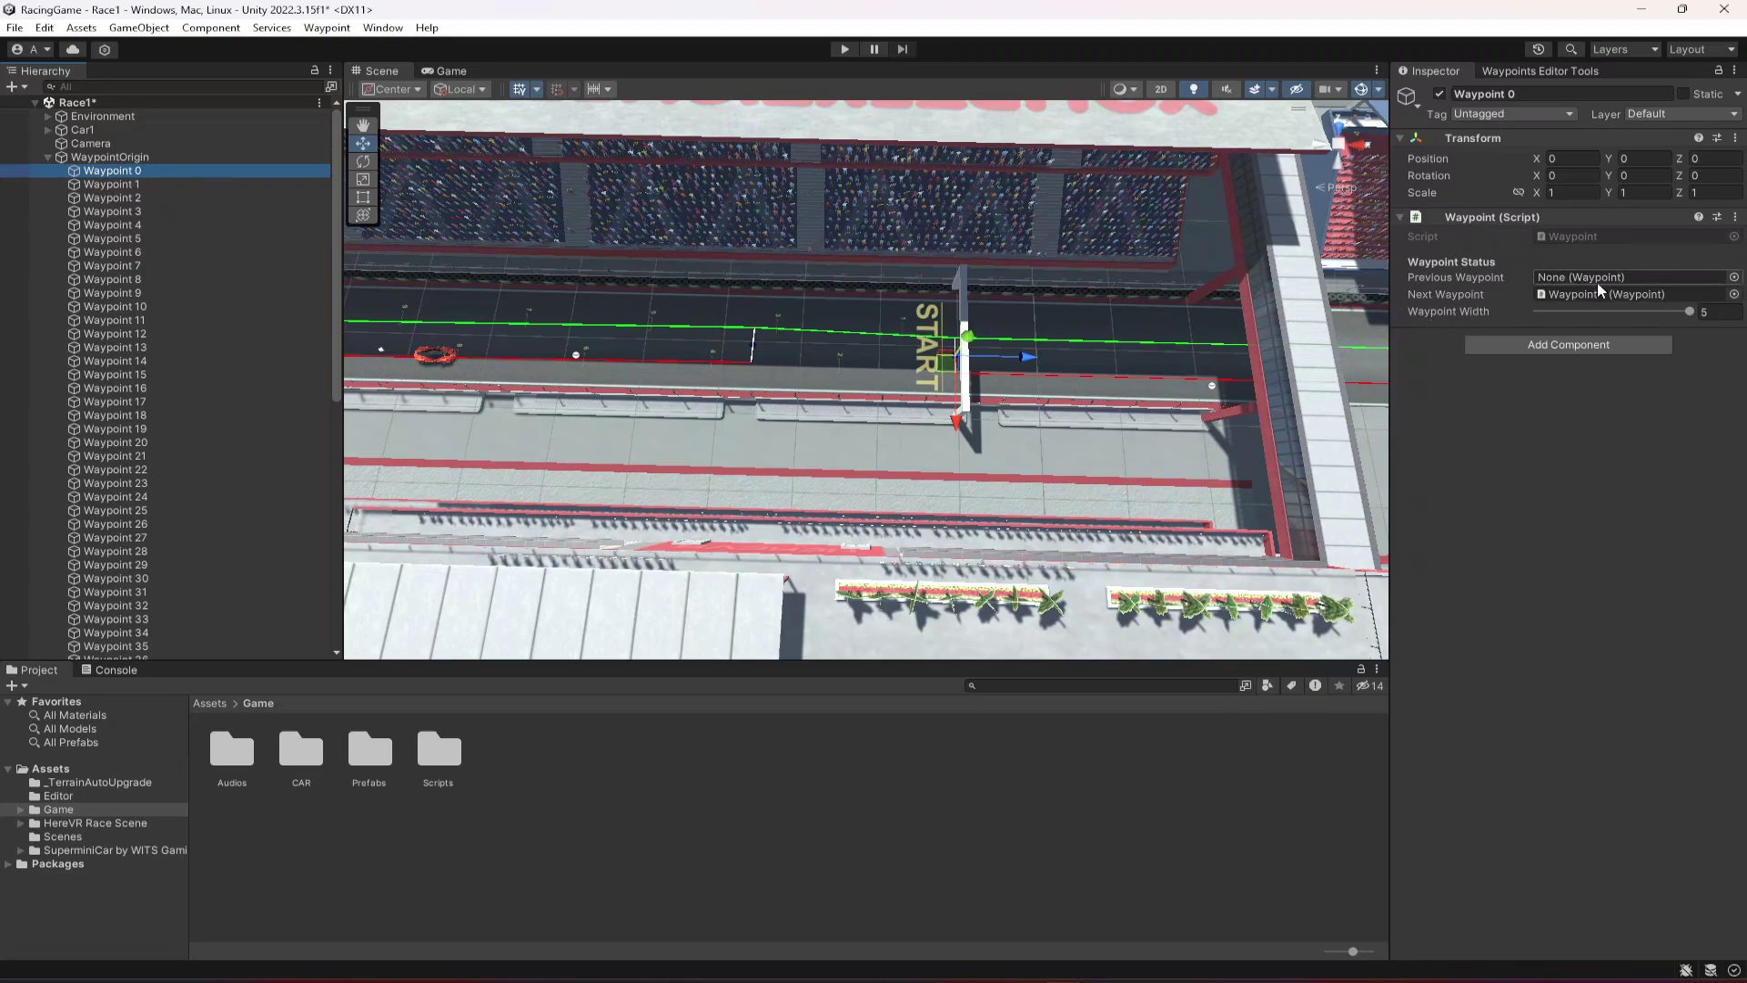
pyautogui.scroll(-10, 104, 473)
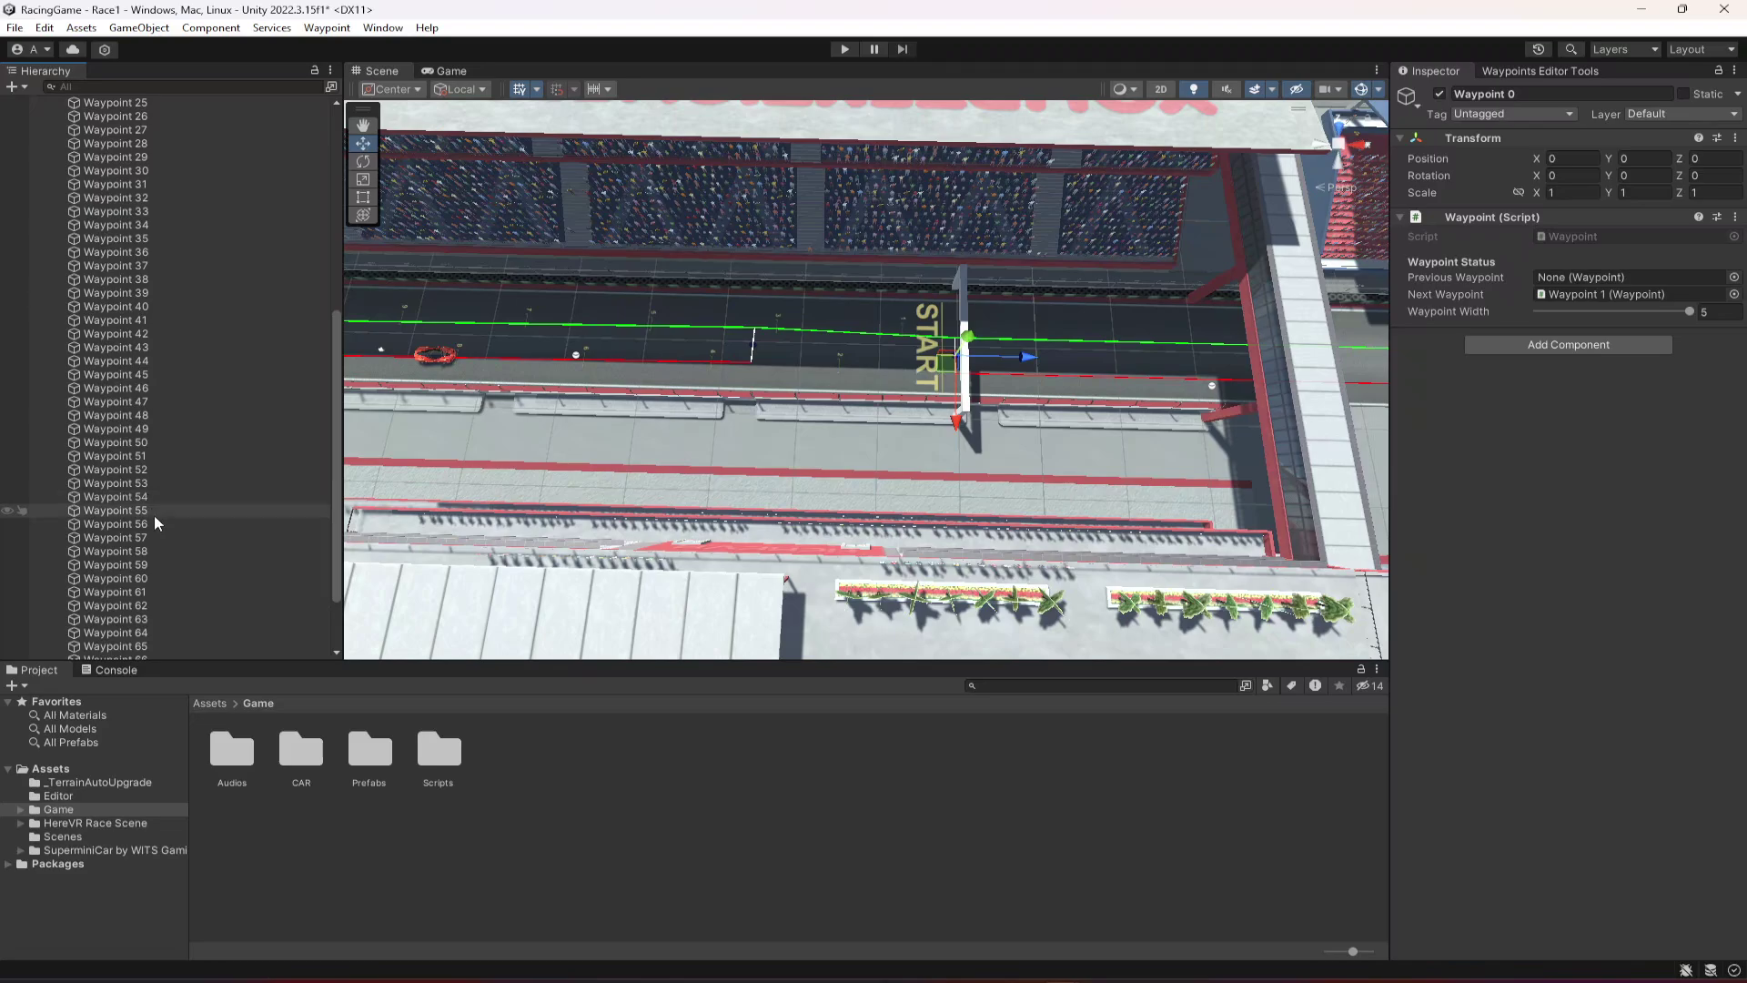
pyautogui.moveTo(128, 652); pyautogui.dragTo(1565, 276)
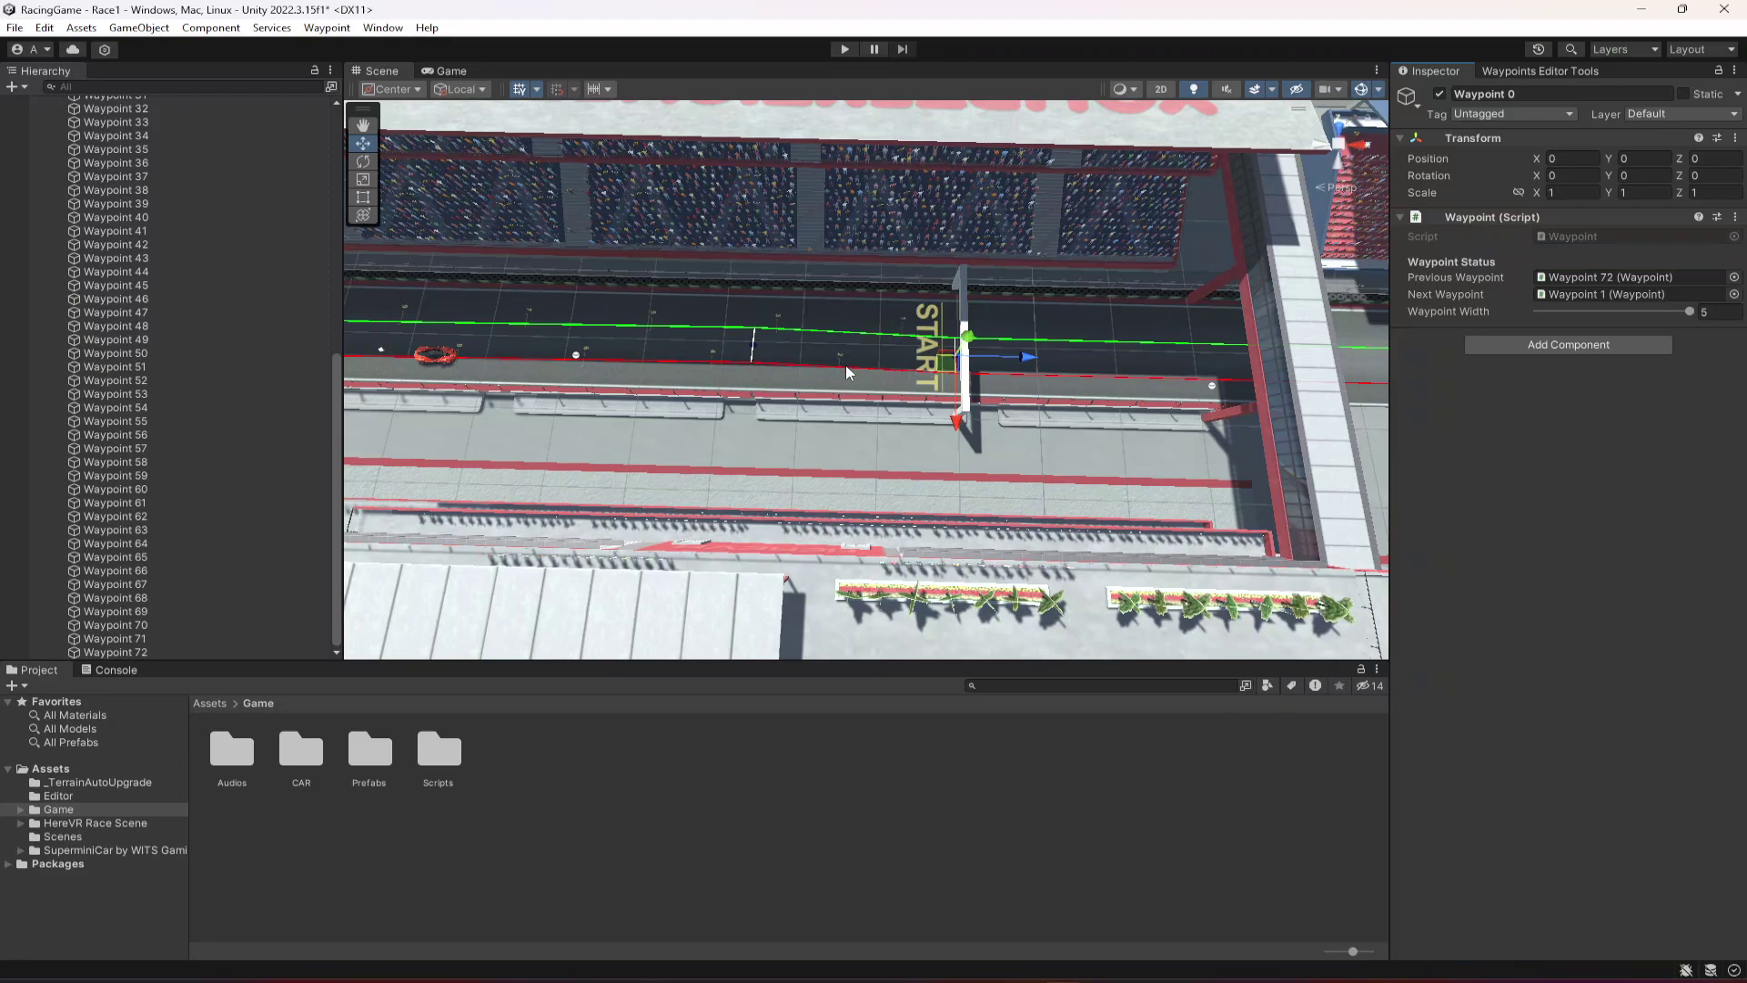
# Inspect the waypoint chain around the whole circuit, from an overview and close up along the far bends
pyautogui.keyDown('alt'); pyautogui.moveTo(1226, 297); pyautogui.dragTo(806, 331); pyautogui.keyUp('alt')
pyautogui.scroll(-10, 806, 331)
pyautogui.scroll(-10, 806, 330)
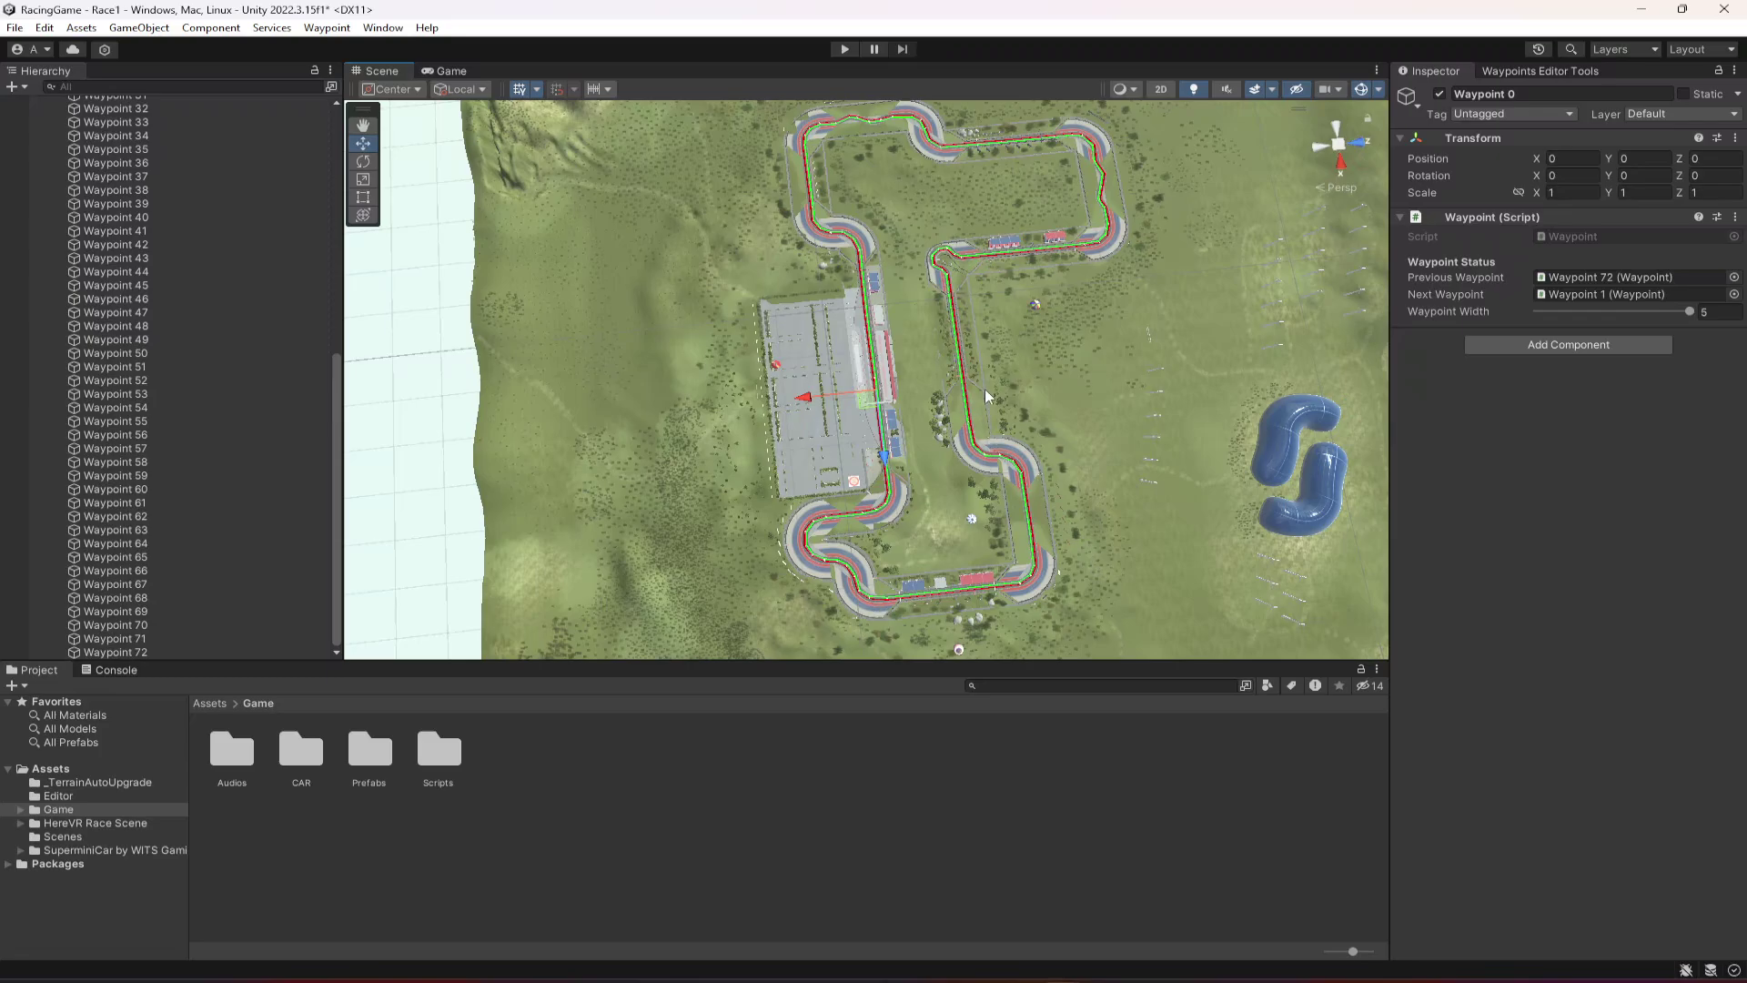
pyautogui.moveTo(984, 389); pyautogui.dragTo(1067, 367, button='right')
pyautogui.scroll(8, 1008, 255)
pyautogui.moveTo(896, 437); pyautogui.dragTo(979, 266, button='right')
pyautogui.scroll(5, 979, 265)
pyautogui.moveTo(921, 481); pyautogui.dragTo(917, 380, button='right')
pyautogui.scroll(3, 917, 380)
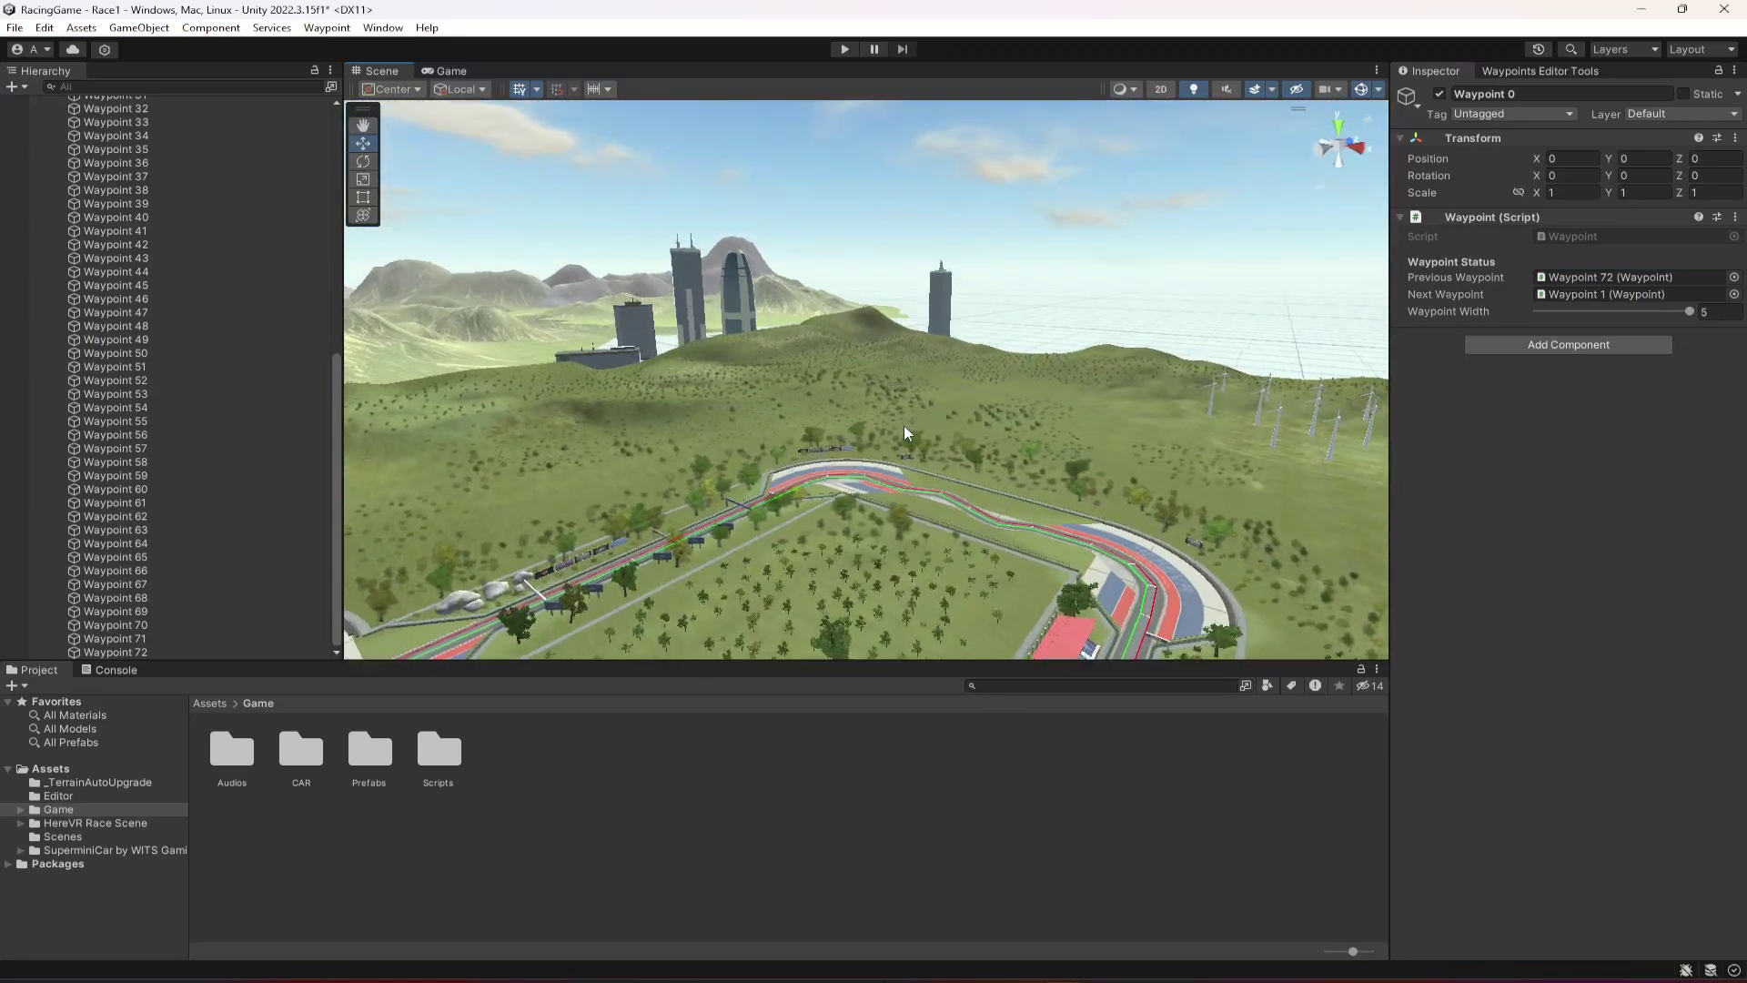
pyautogui.scroll(6, 904, 440)
pyautogui.moveTo(801, 280); pyautogui.dragTo(980, 388, button='right')
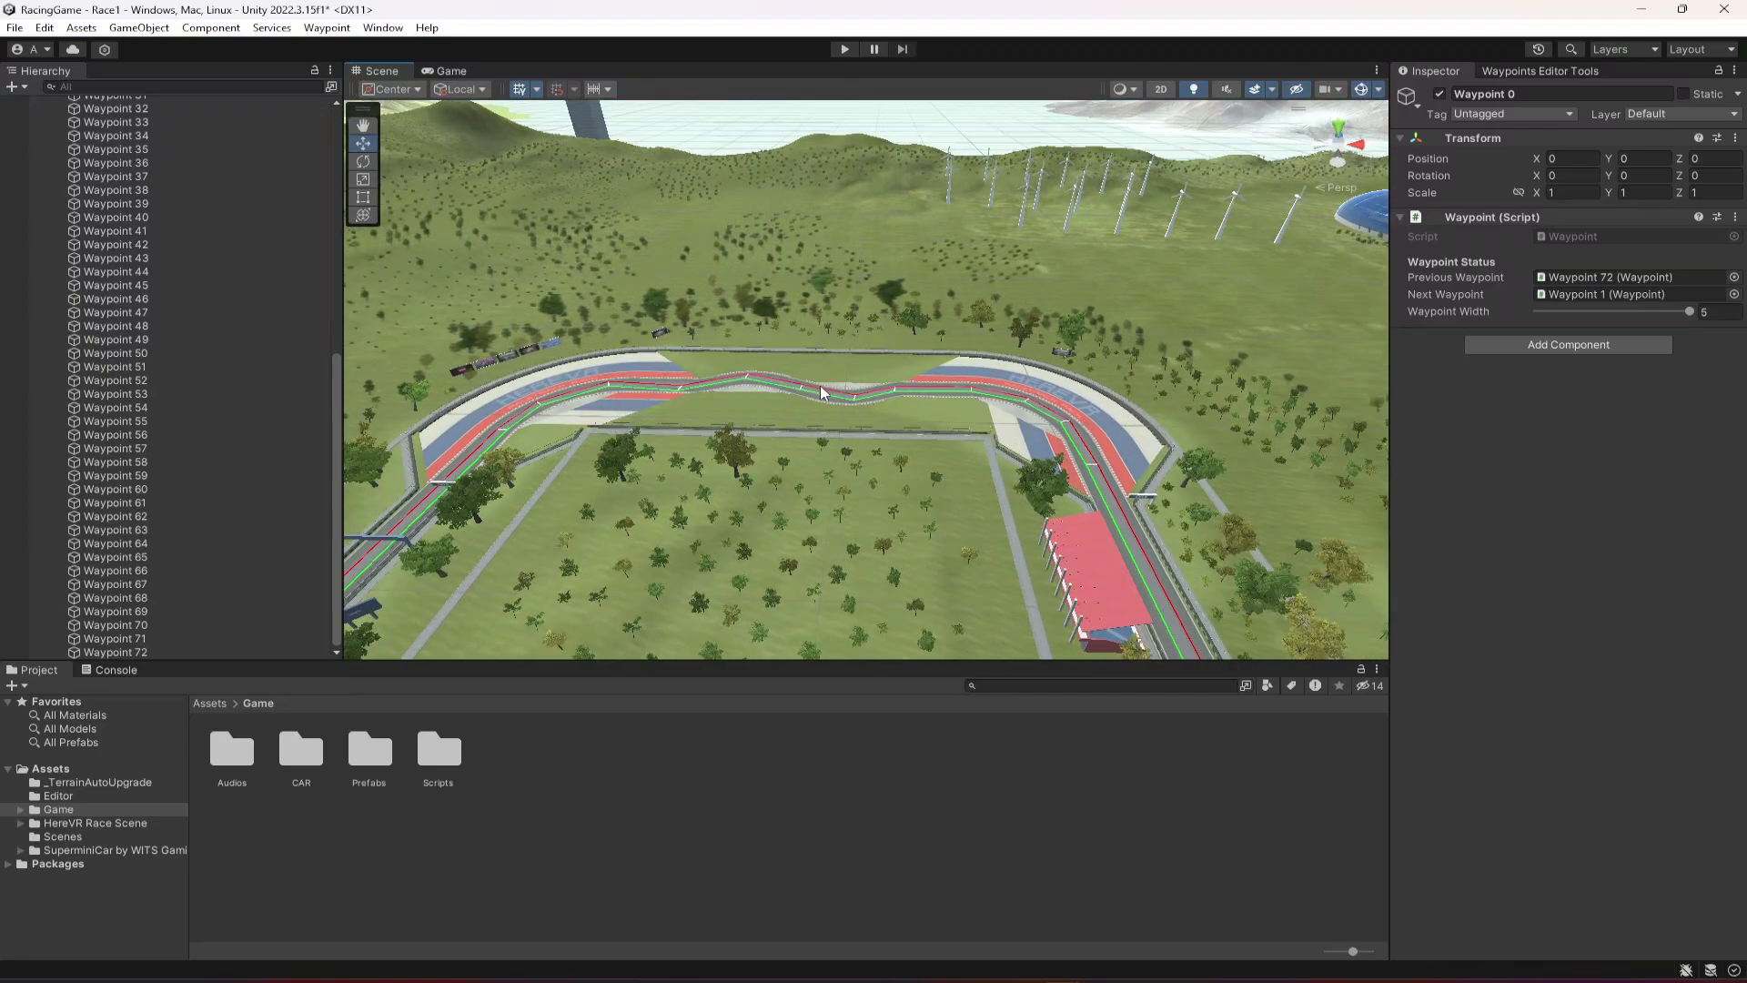
pyautogui.moveTo(818, 462); pyautogui.dragTo(781, 457, button='right')
pyautogui.scroll(3, 780, 457)
pyautogui.moveTo(499, 442); pyautogui.dragTo(1541, 490, button='right')
pyautogui.scroll(-6, 792, 477)
# Collapse the WaypointOrigin hierarchy, clear the selection and save the Race1 scene
pyautogui.scroll(10, 142, 482)
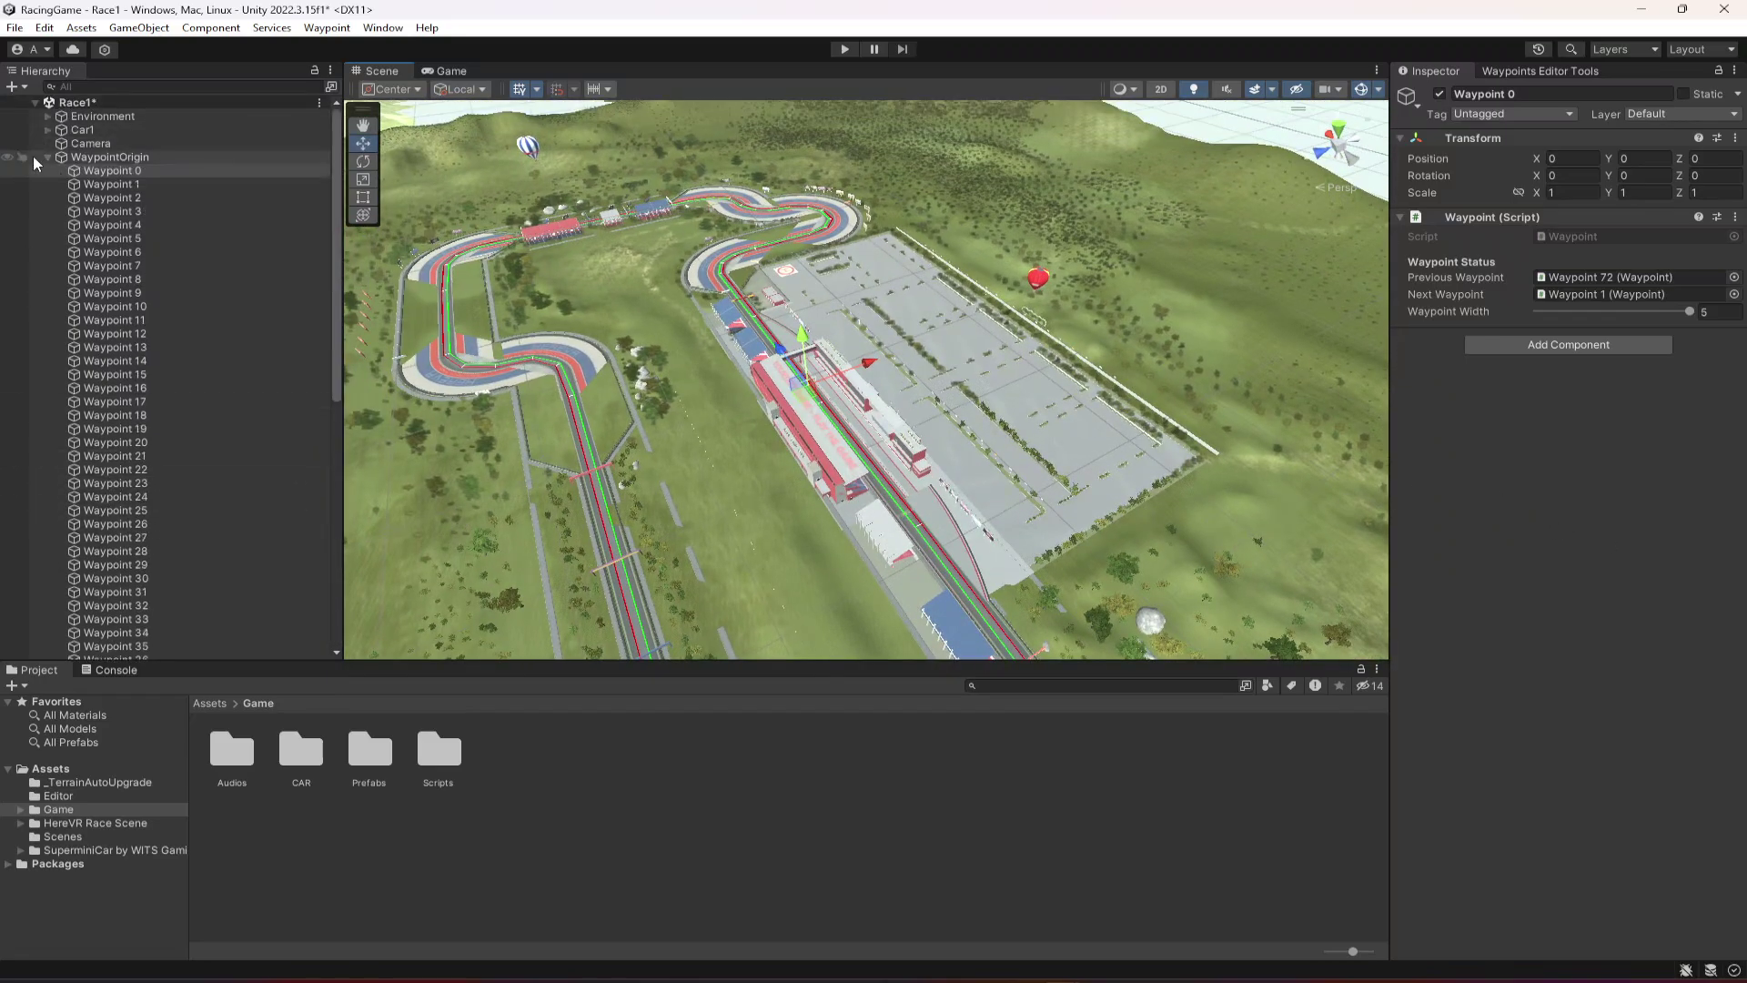
pyautogui.click(47, 157)
pyautogui.click(142, 224)
pyautogui.hotkey('ctrl', 's')
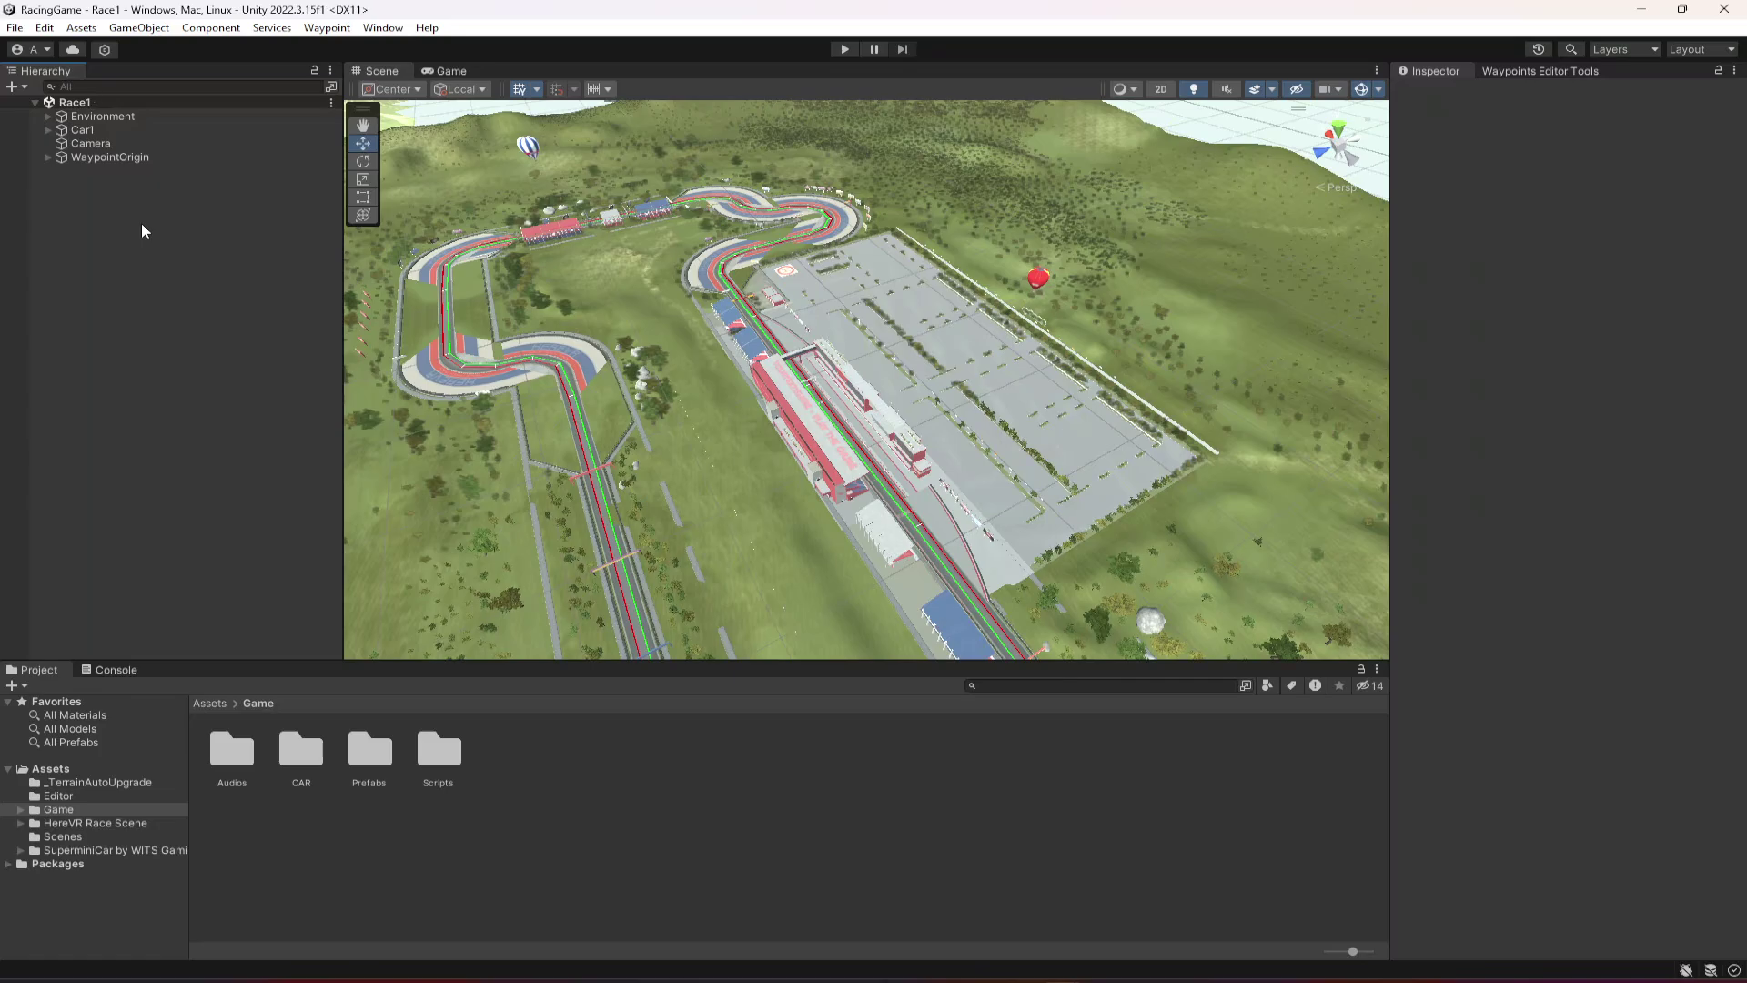